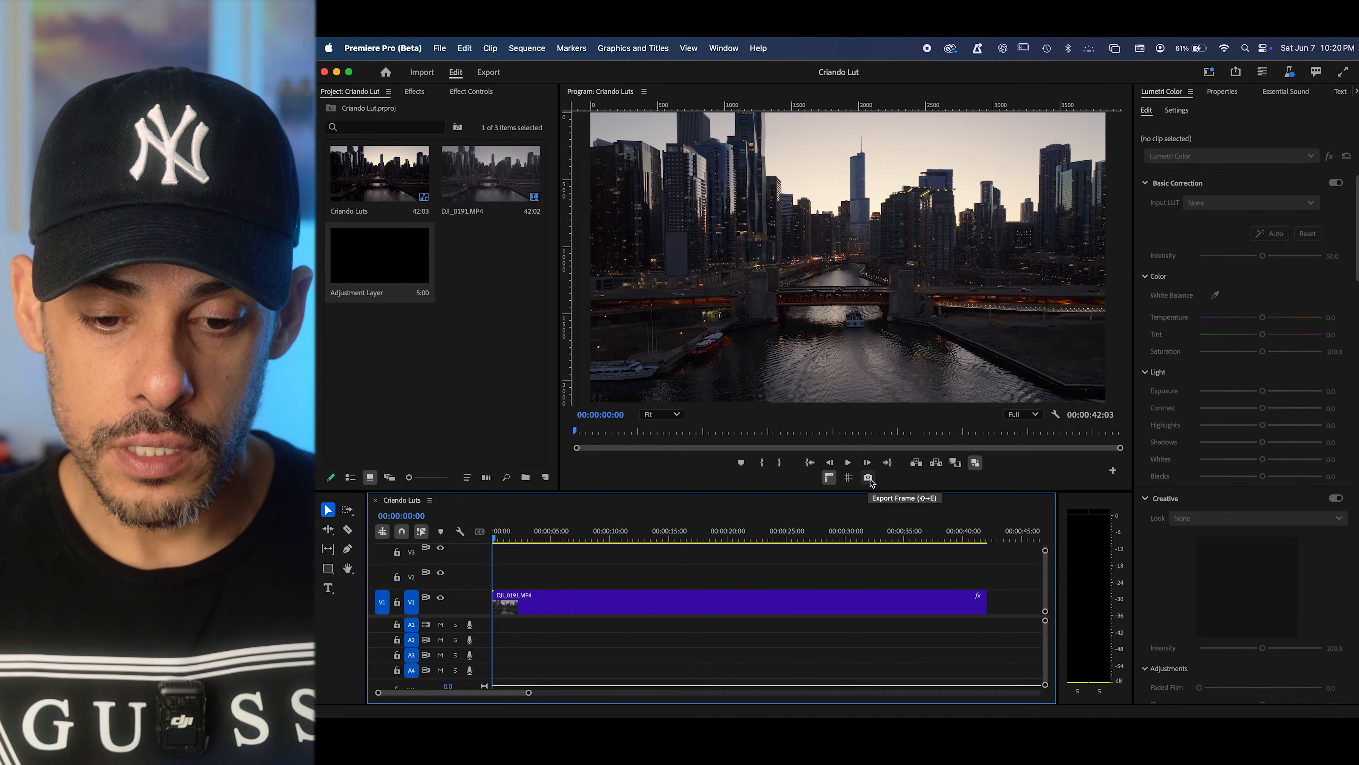
Customize the Program monitor's transport controls to include the Export Frame command.
left_click(869, 477)
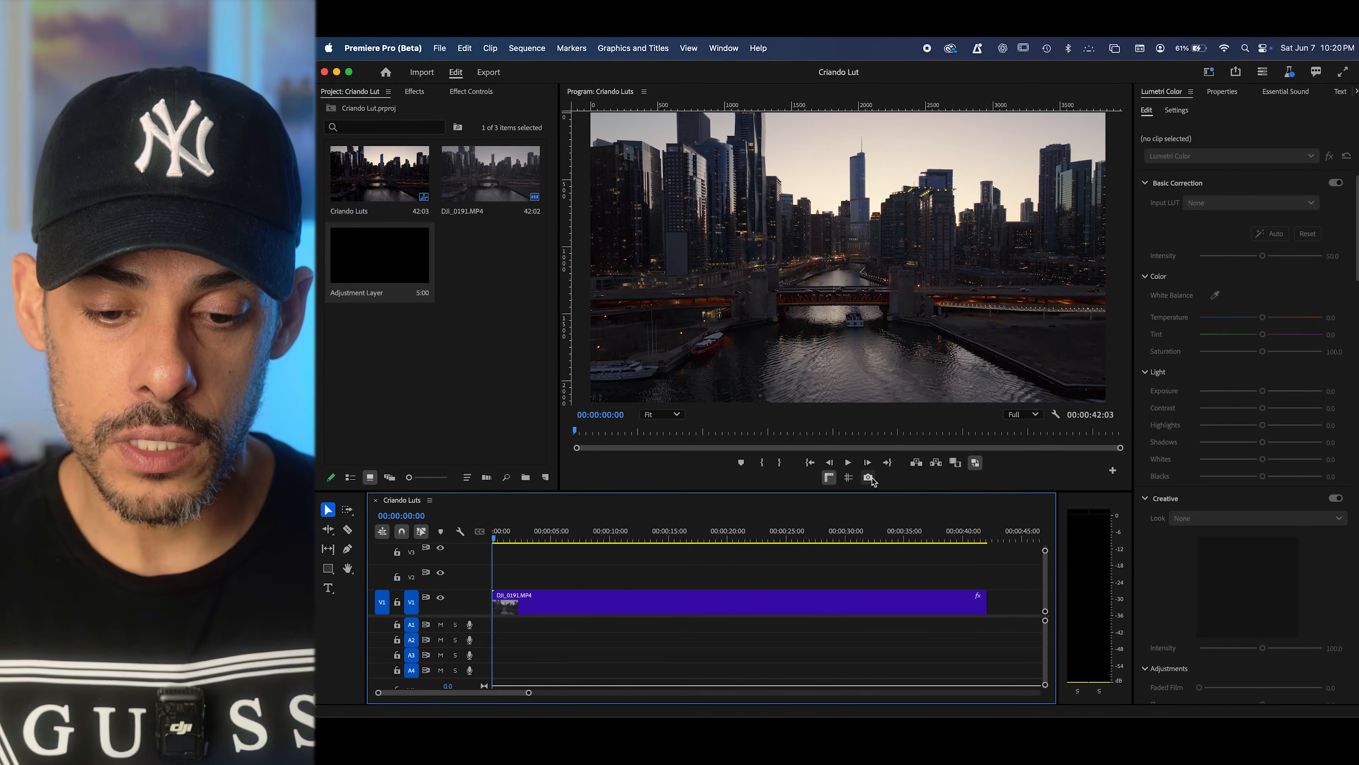
left_click(1113, 471)
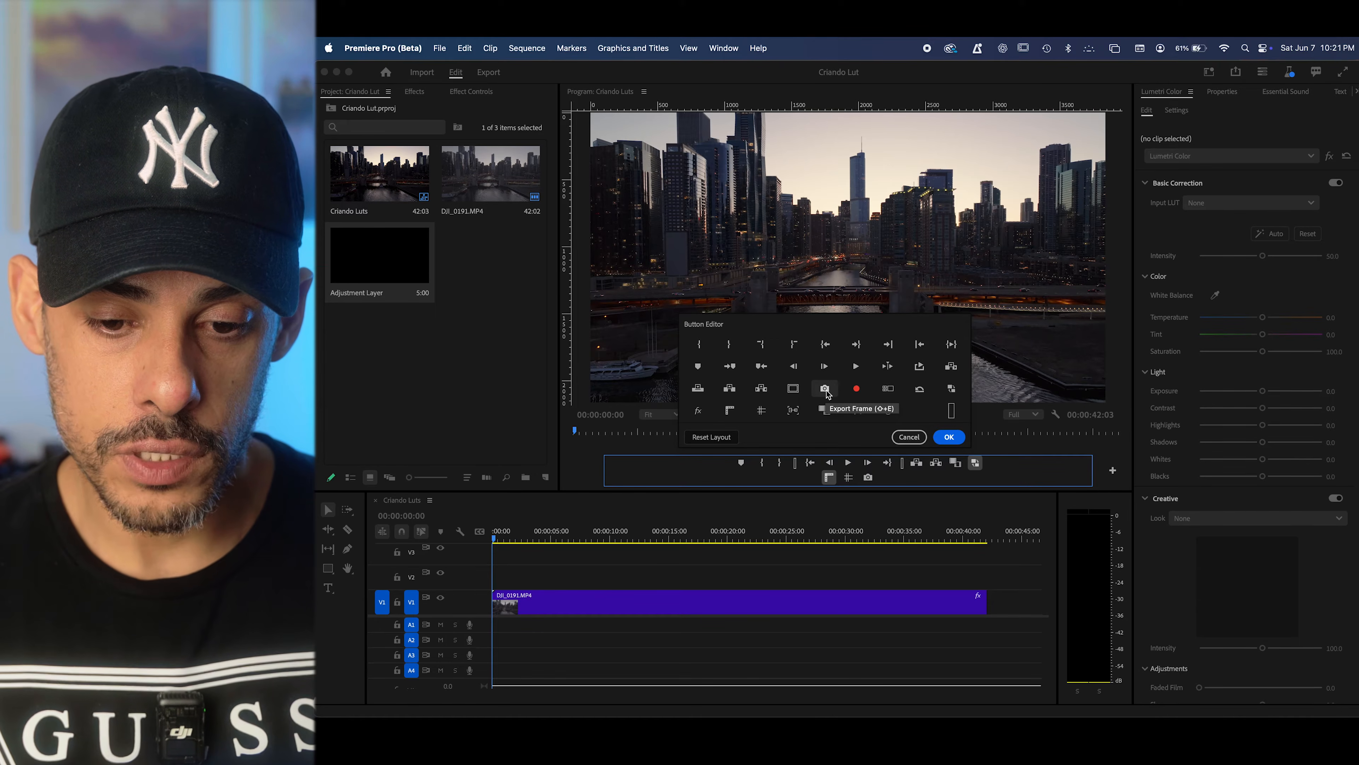
left_click_drag(827, 393, 881, 481)
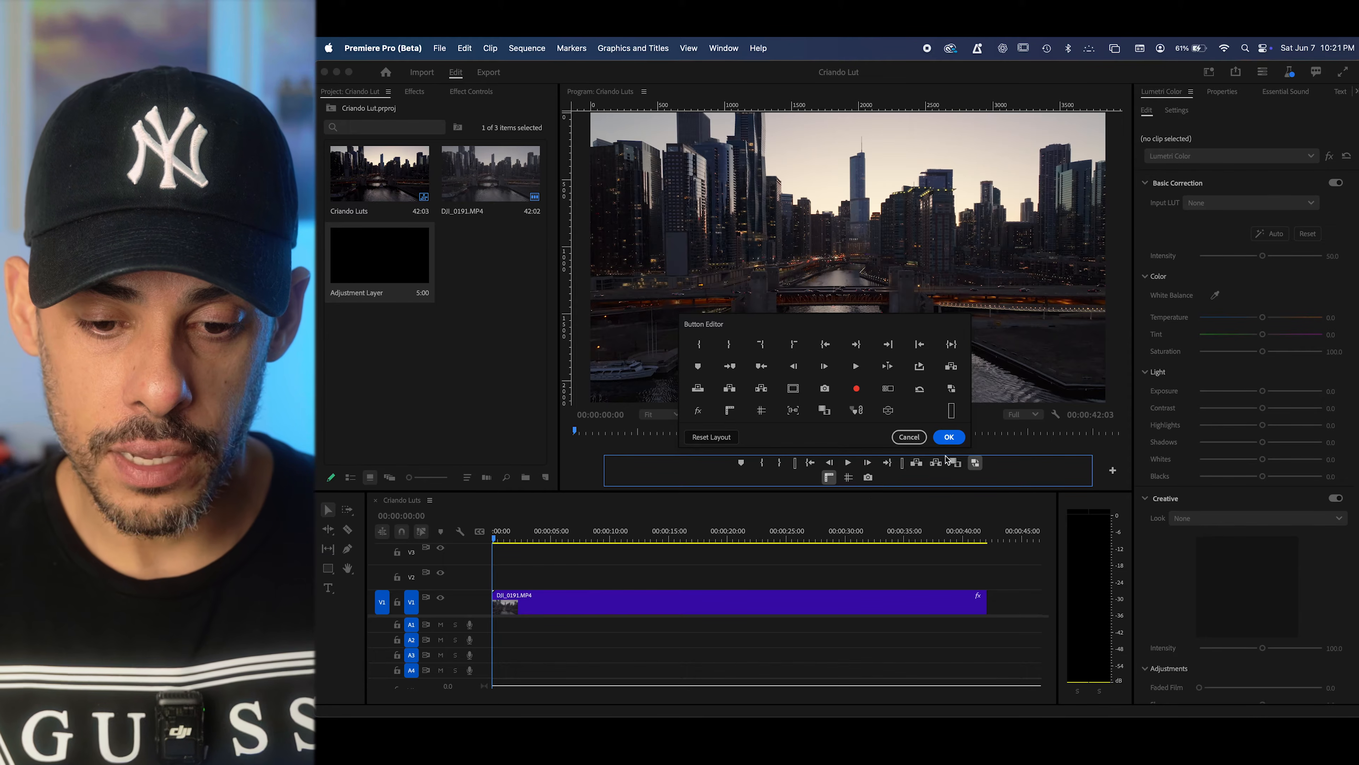
left_click(948, 436)
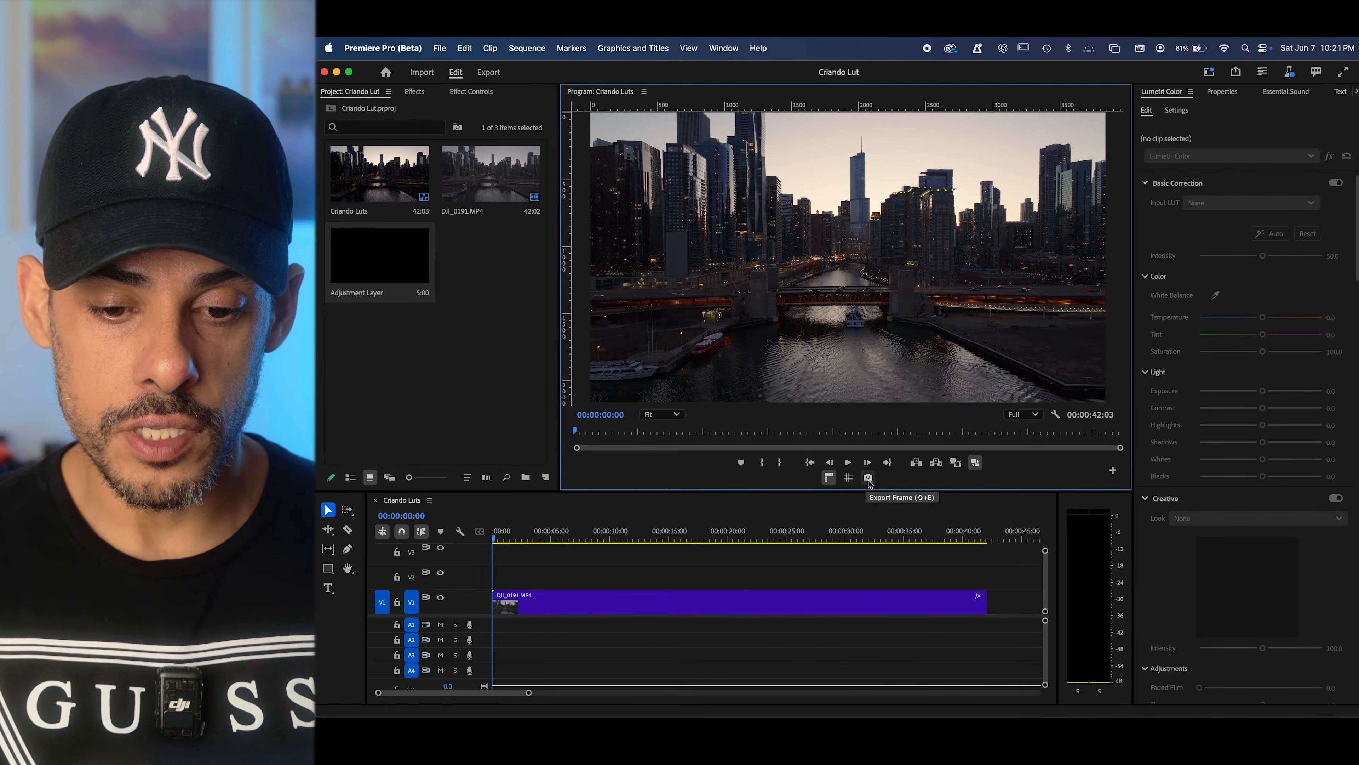
Export the current frame of the Criando Luts sequence as a PNG to the Desktop.
left_click(868, 479)
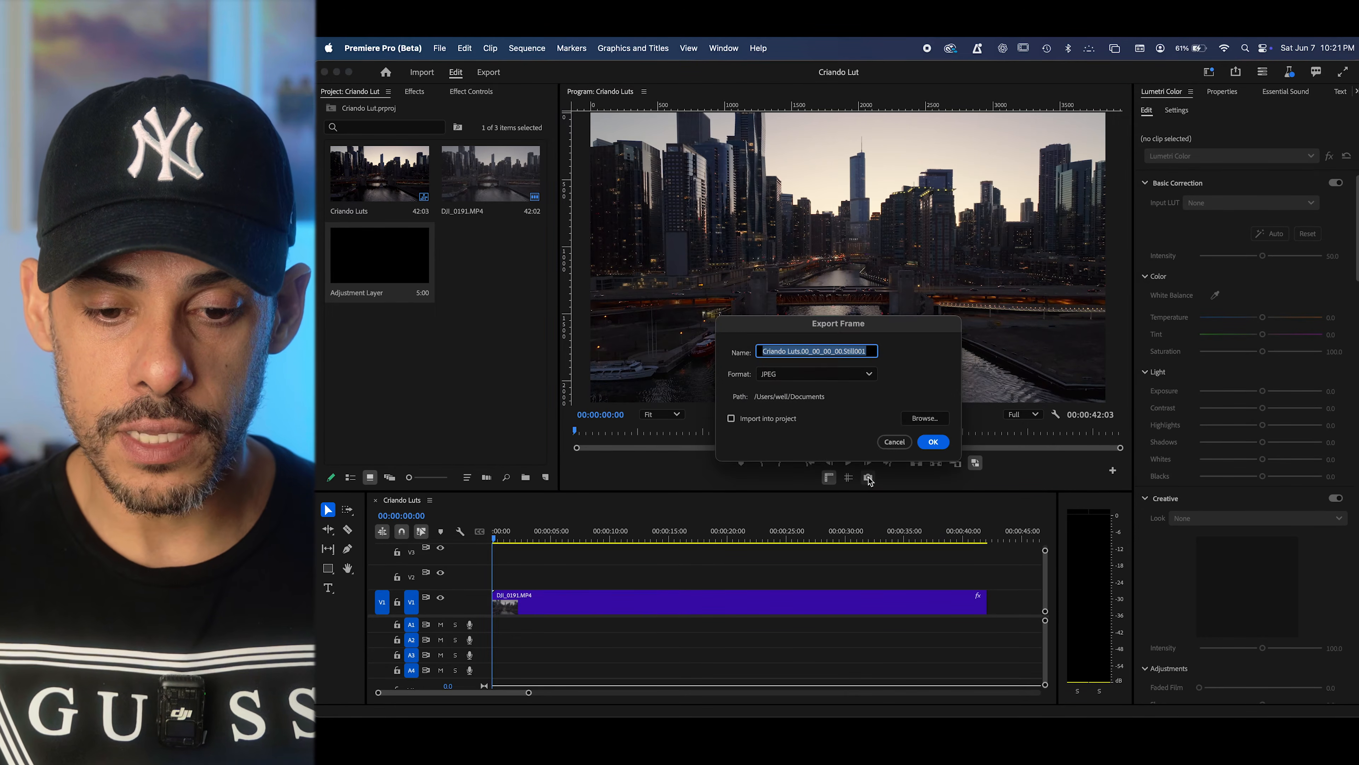
left_click(806, 378)
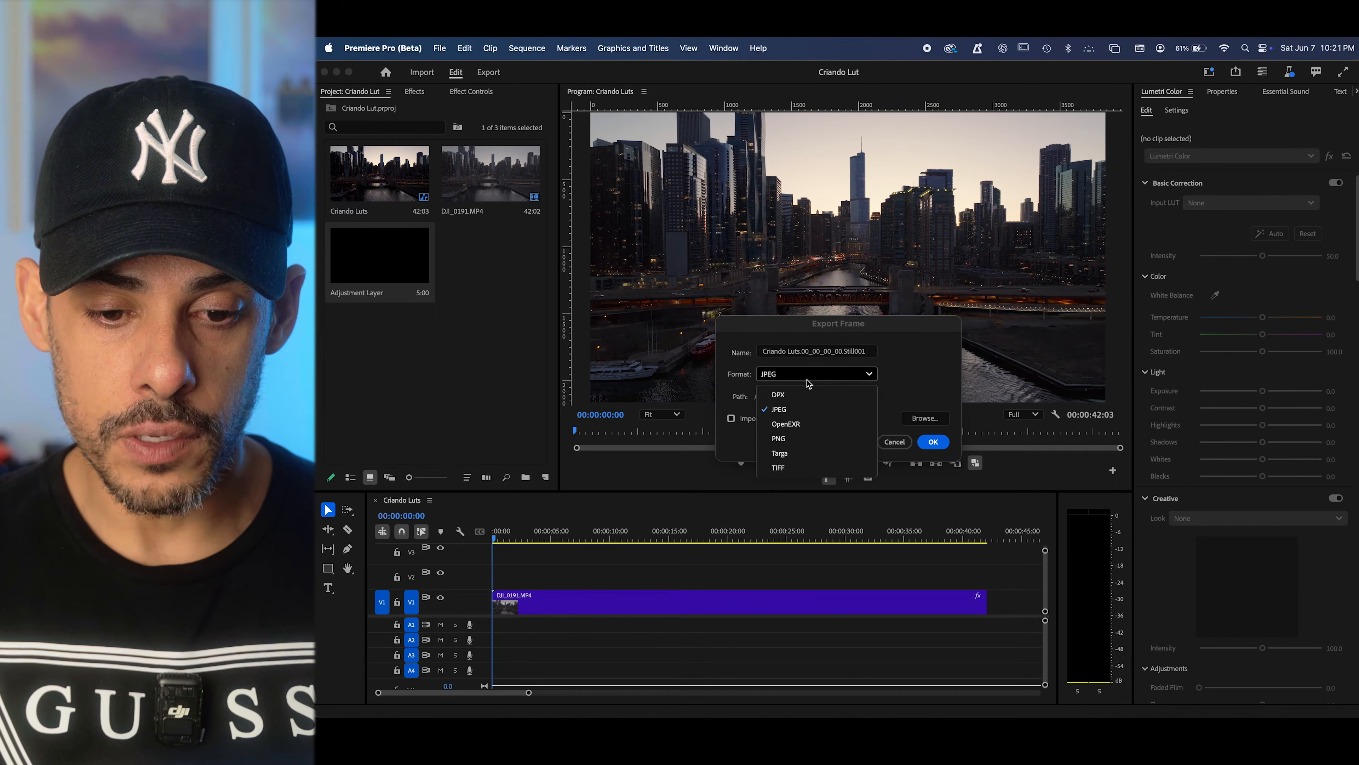
left_click(811, 438)
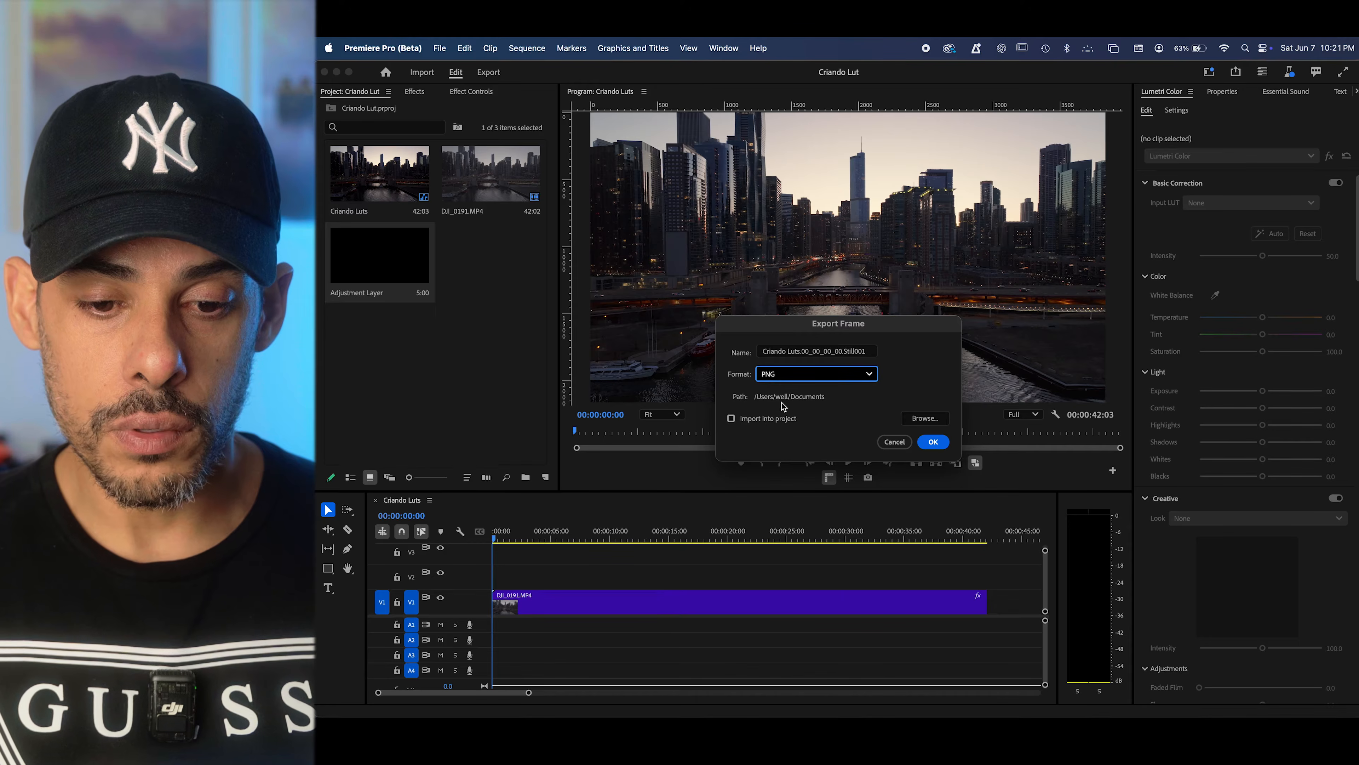
left_click(925, 418)
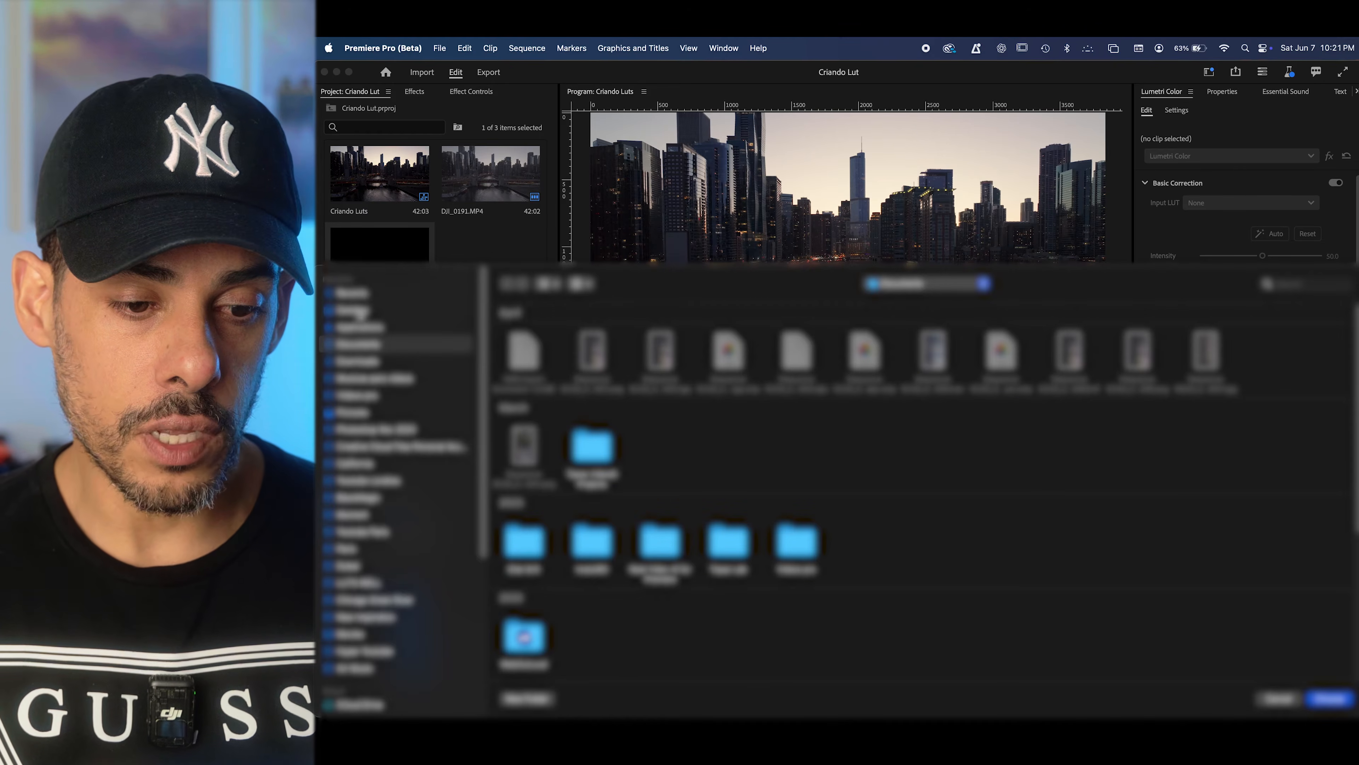
left_click(361, 313)
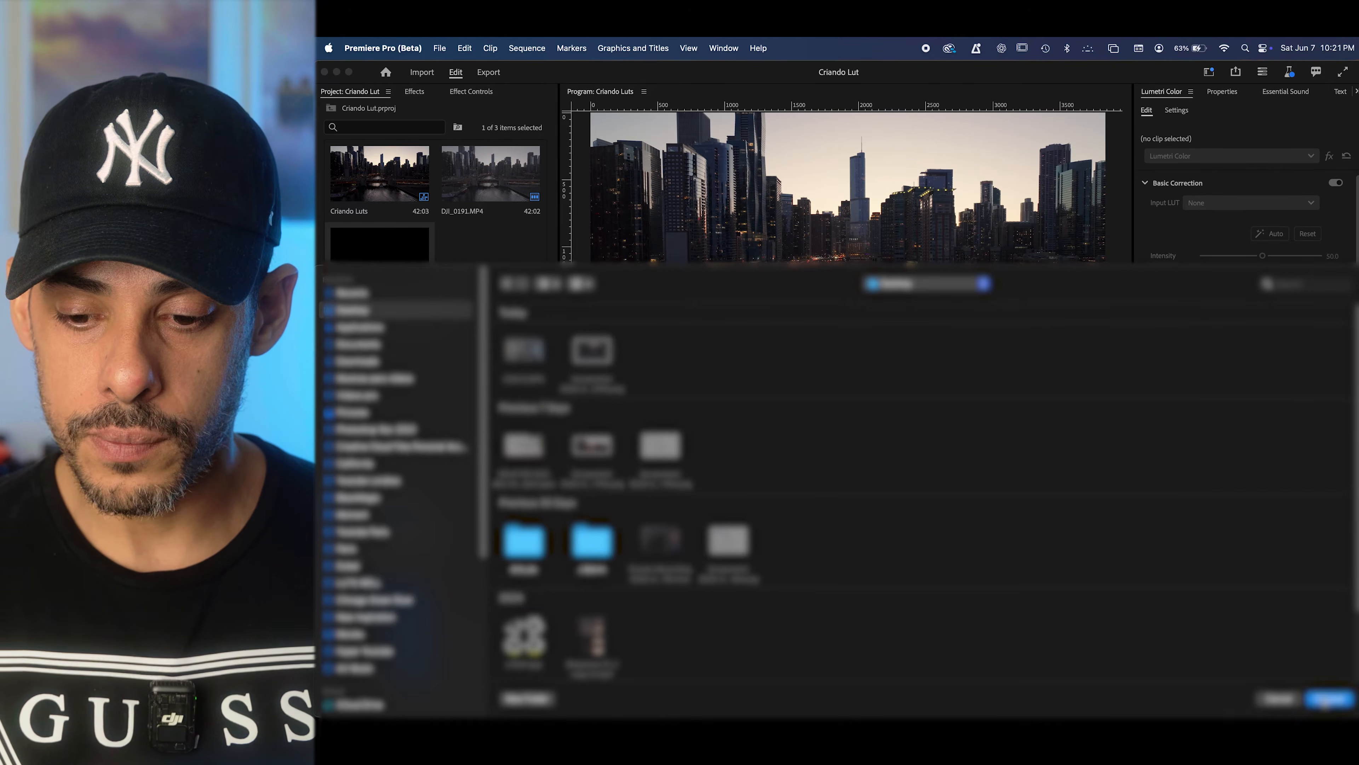
left_click(1327, 699)
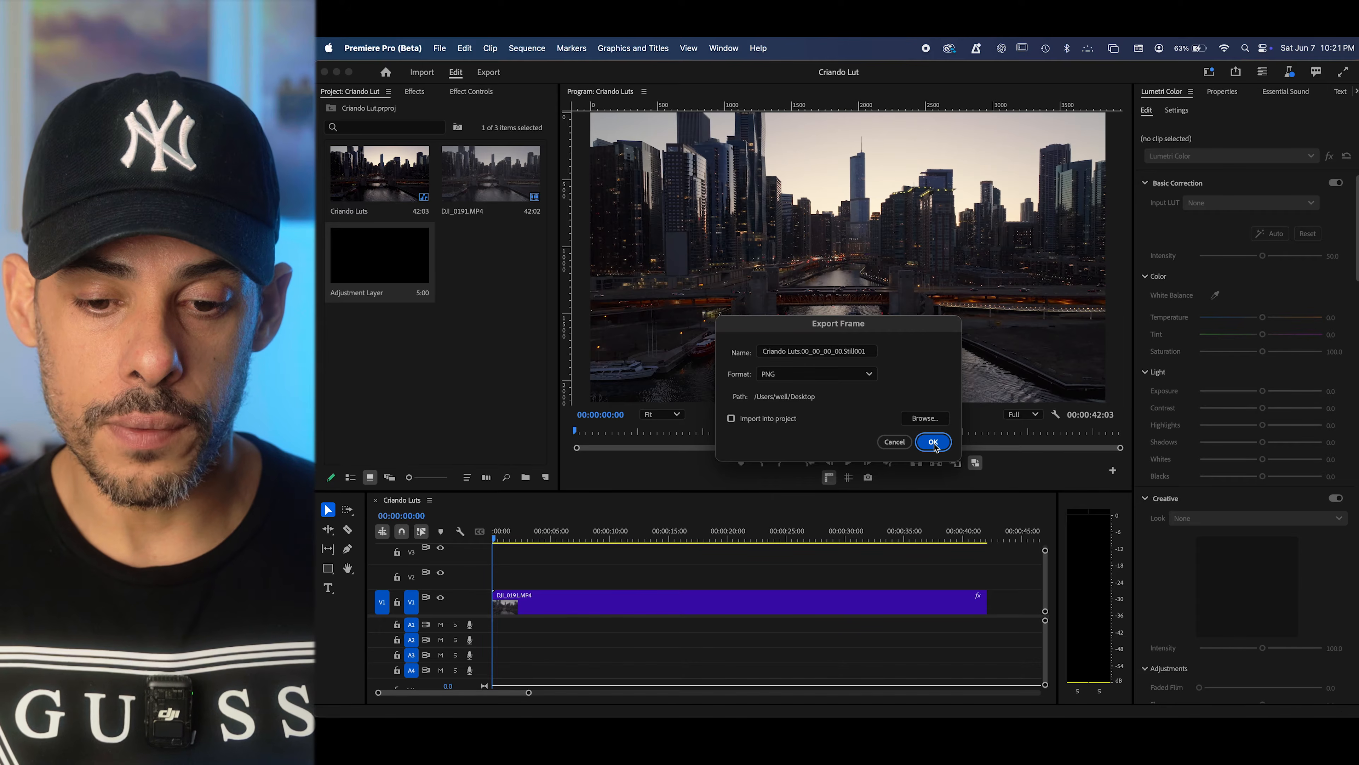
left_click(934, 442)
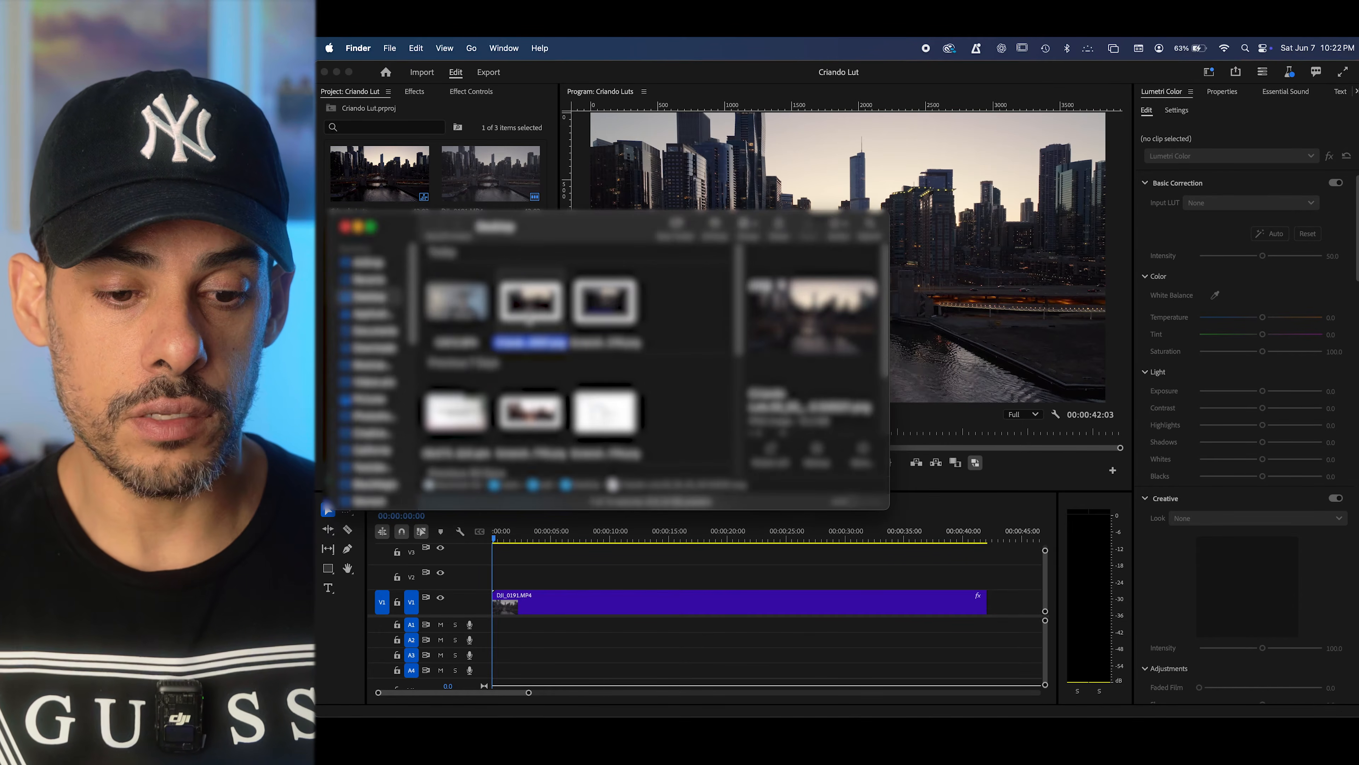
Preview the exported still Criando Luts.00_00_00_00.Still001.png in Finder, and close the preview and the folder window.
key("space")
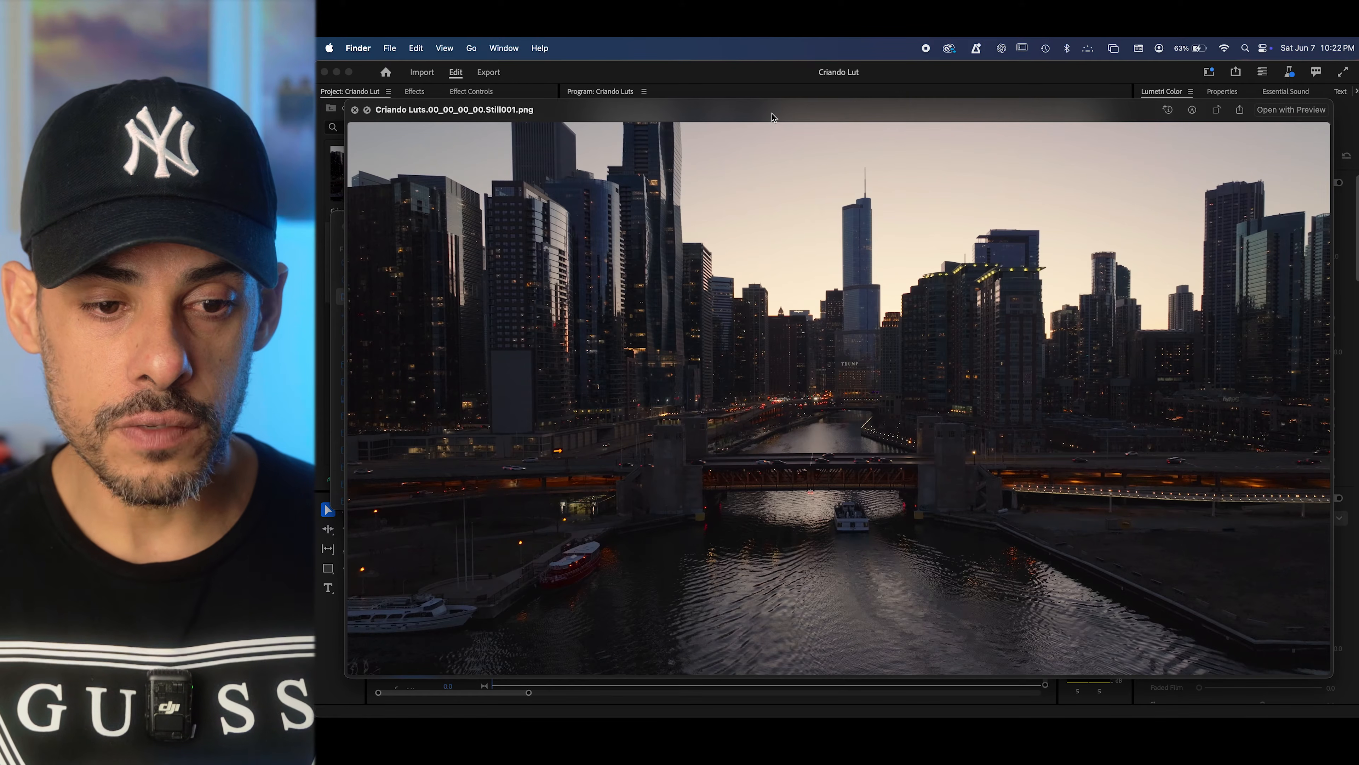
left_click_drag(683, 113, 682, 103)
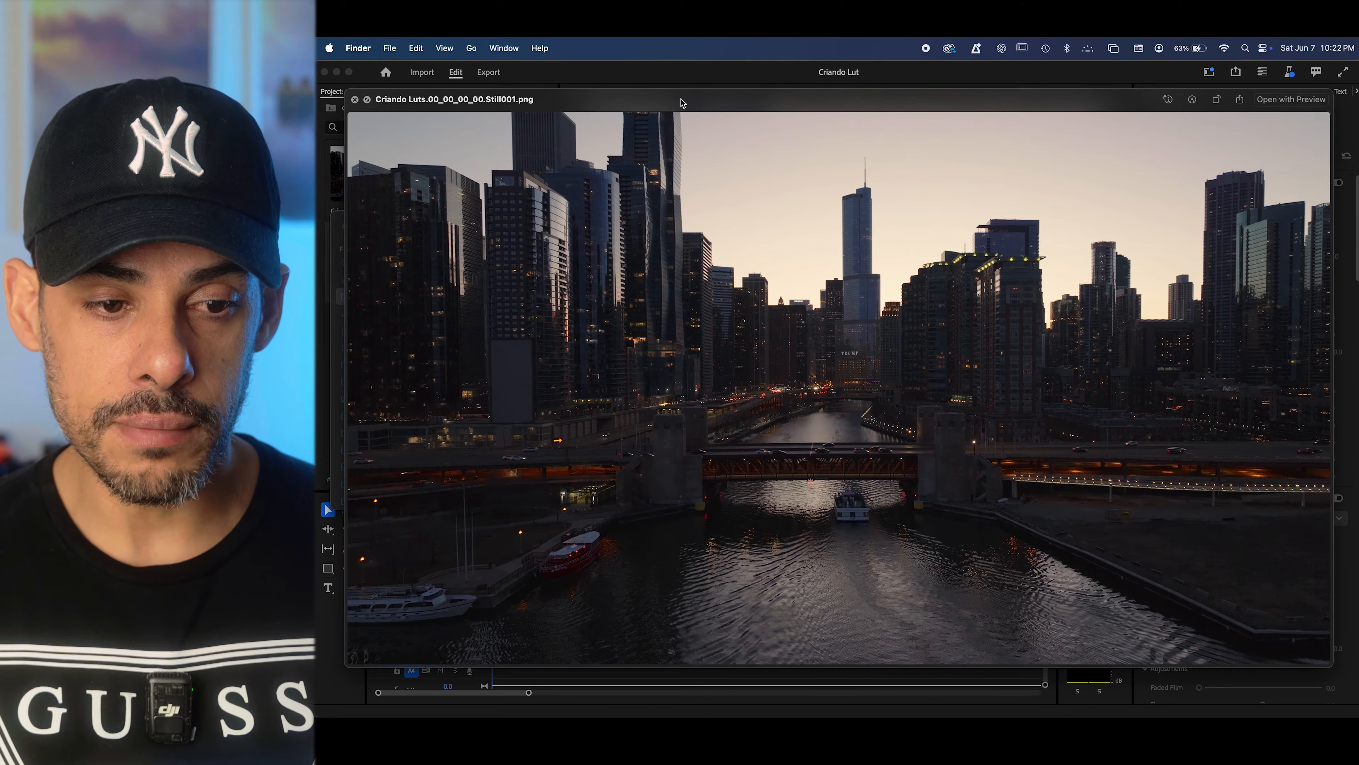
left_click(355, 99)
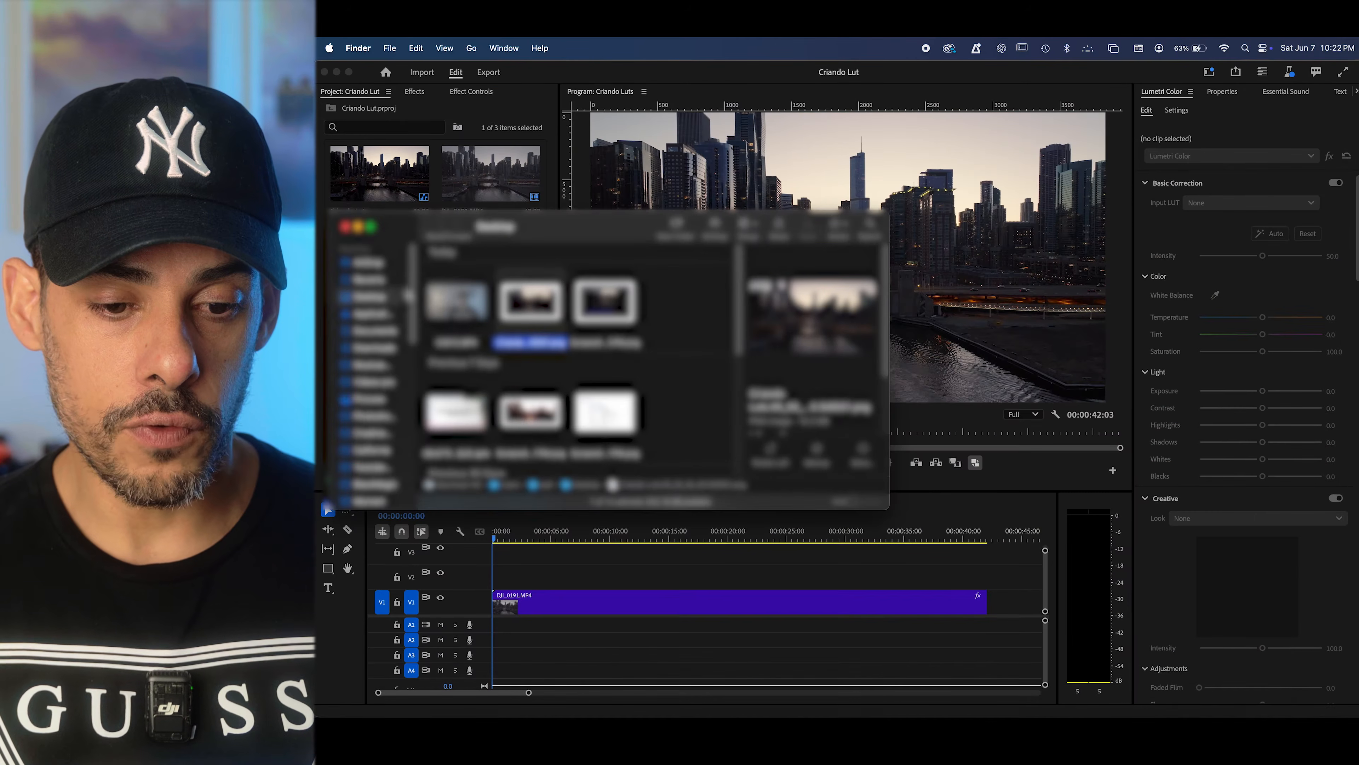
left_click(345, 227)
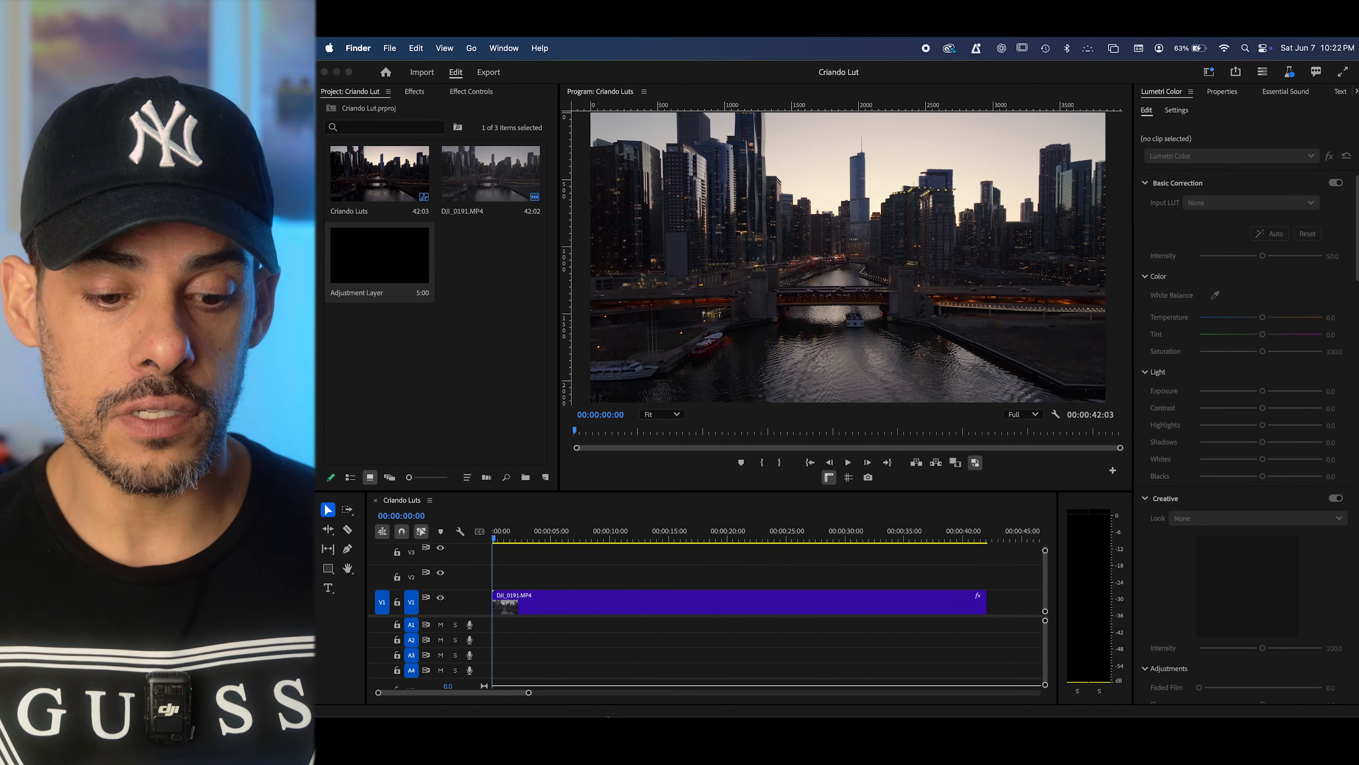
Switch to Photoshop (Beta) and open the exported PNG still from the Desktop.
mouse_move(607, 715)
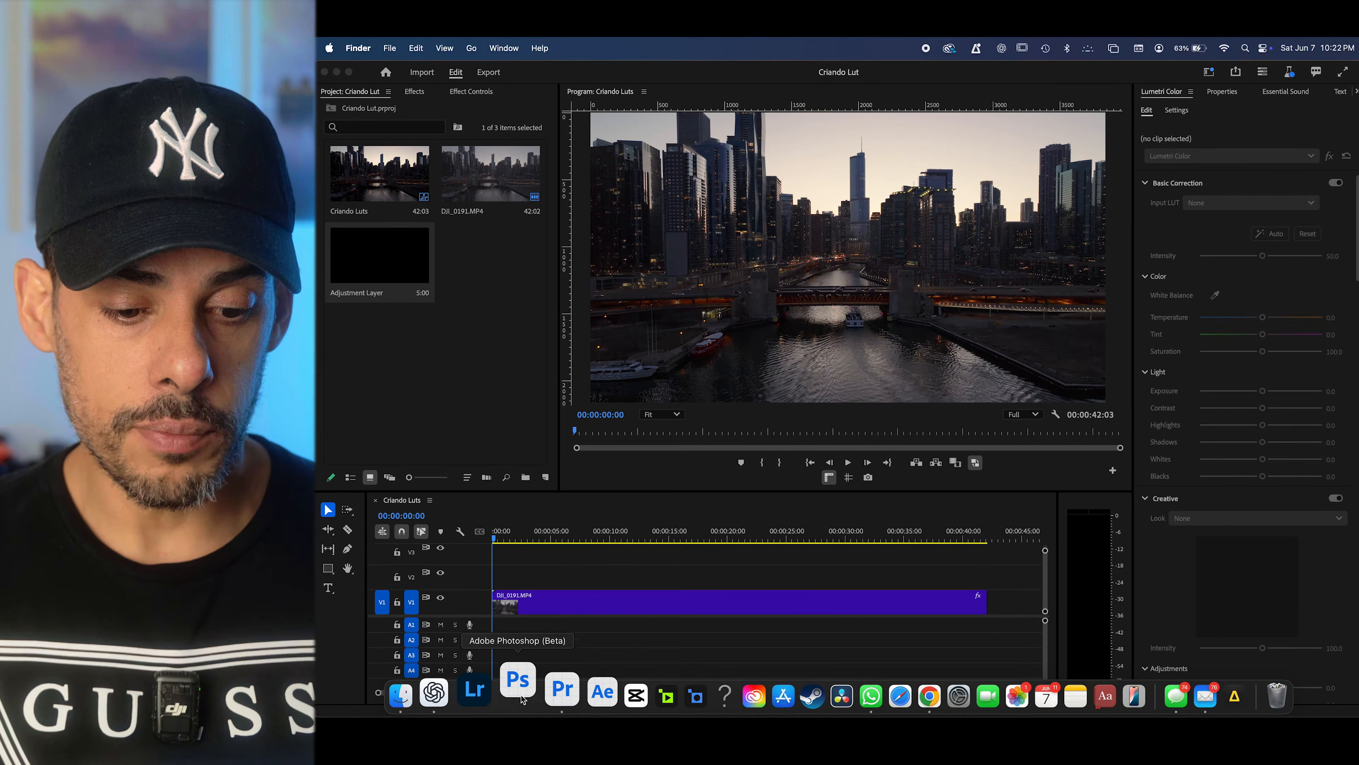
left_click(488, 694)
left_click(349, 175)
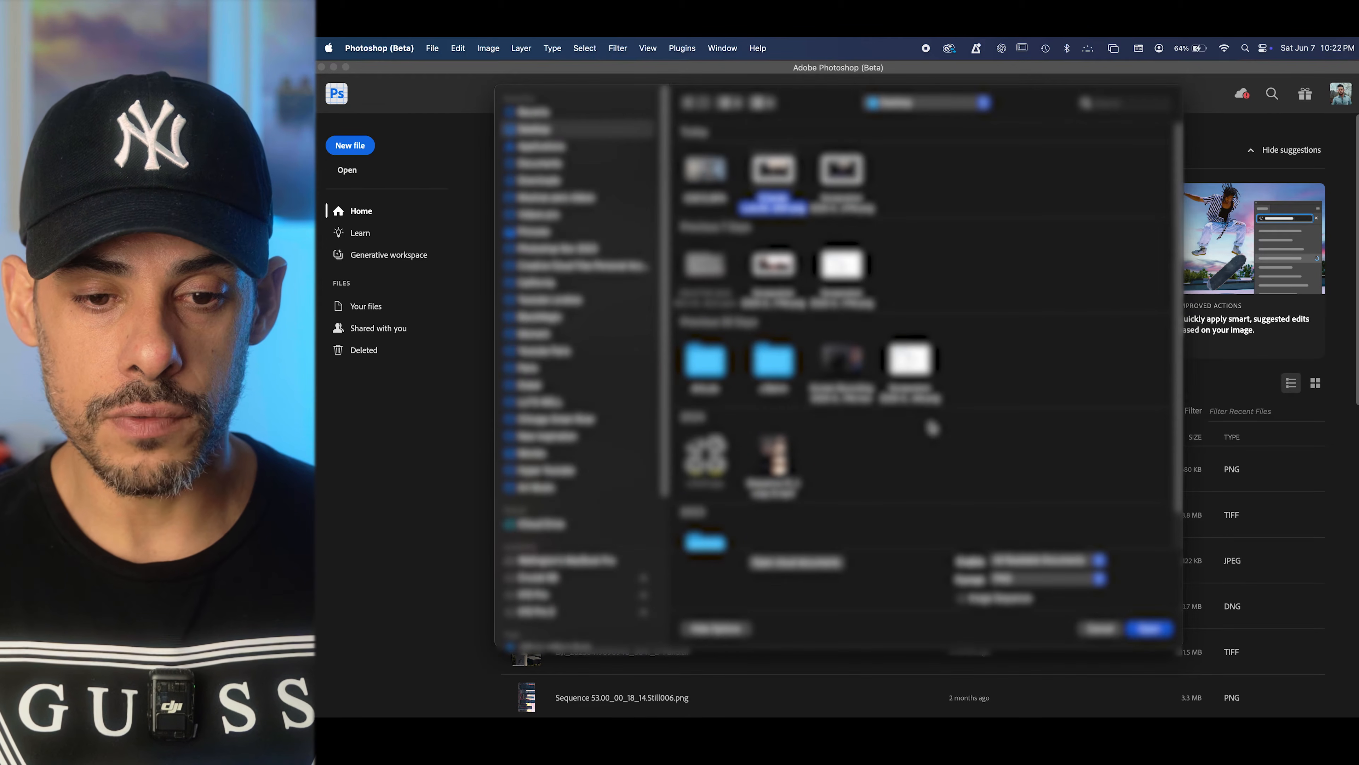
left_click(1155, 632)
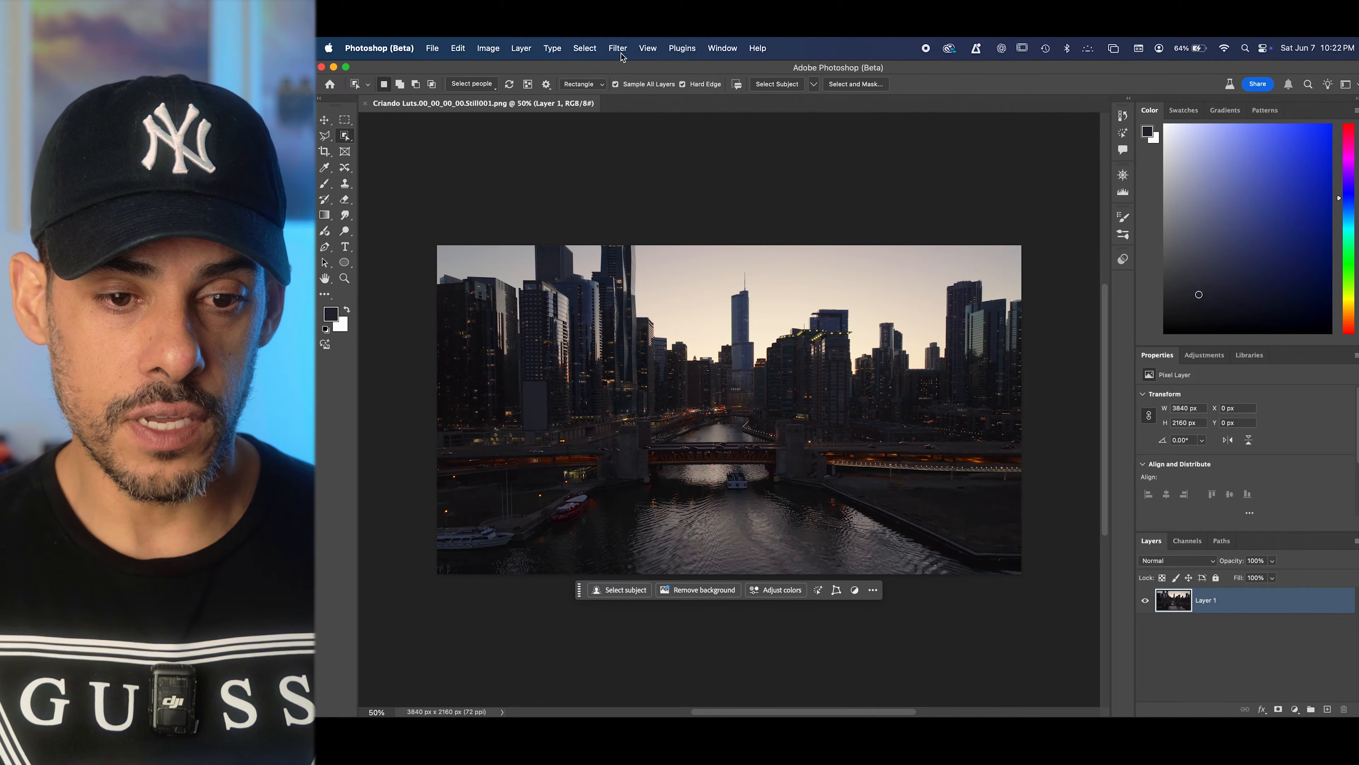
Convert Layer 1 into the document's Background layer.
left_click(520, 50)
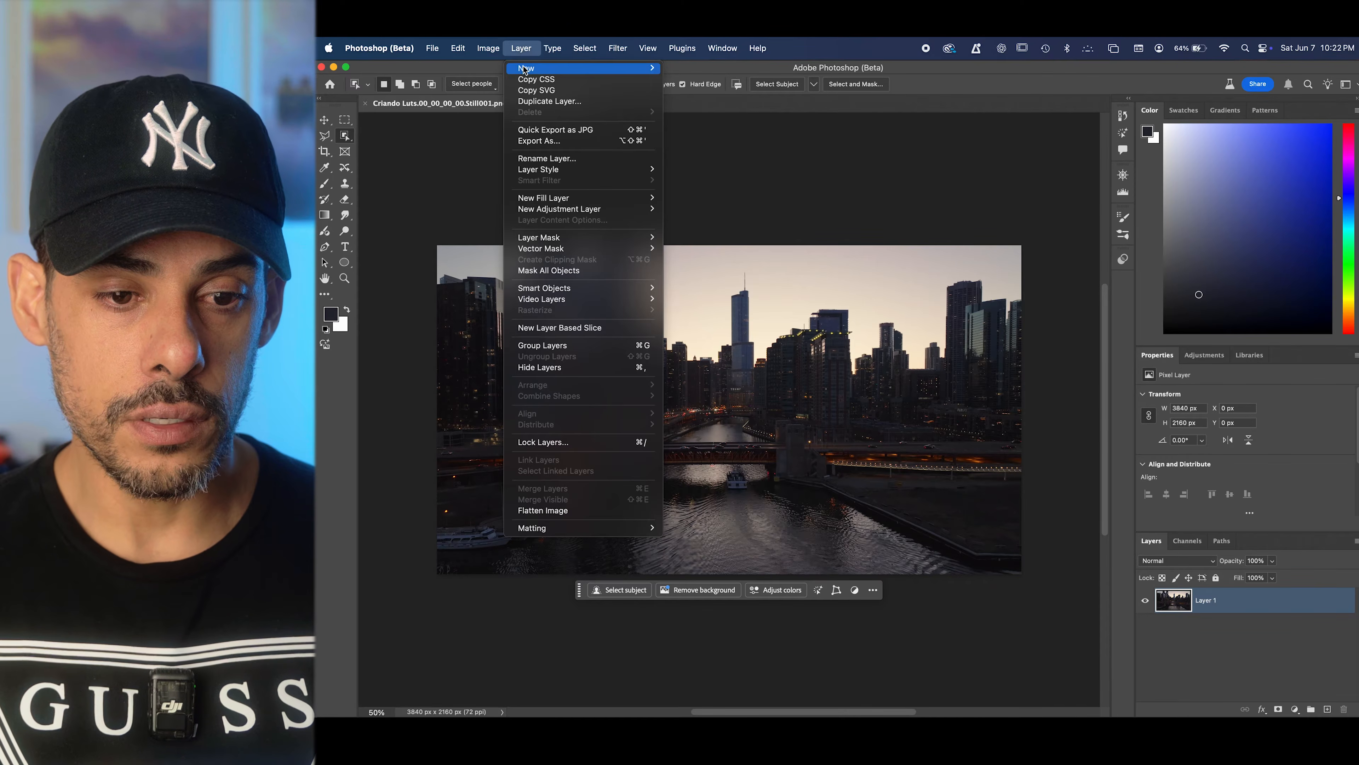
mouse_move(634, 69)
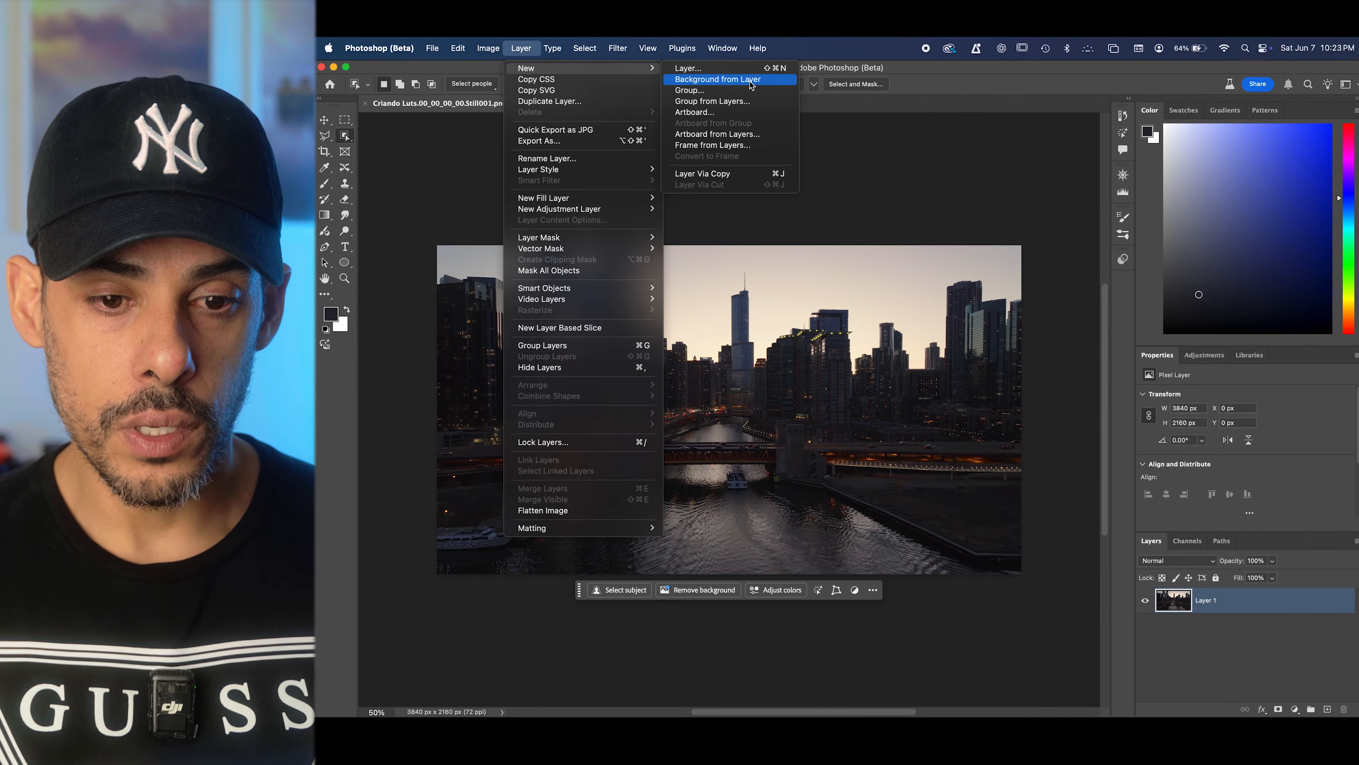
left_click(764, 86)
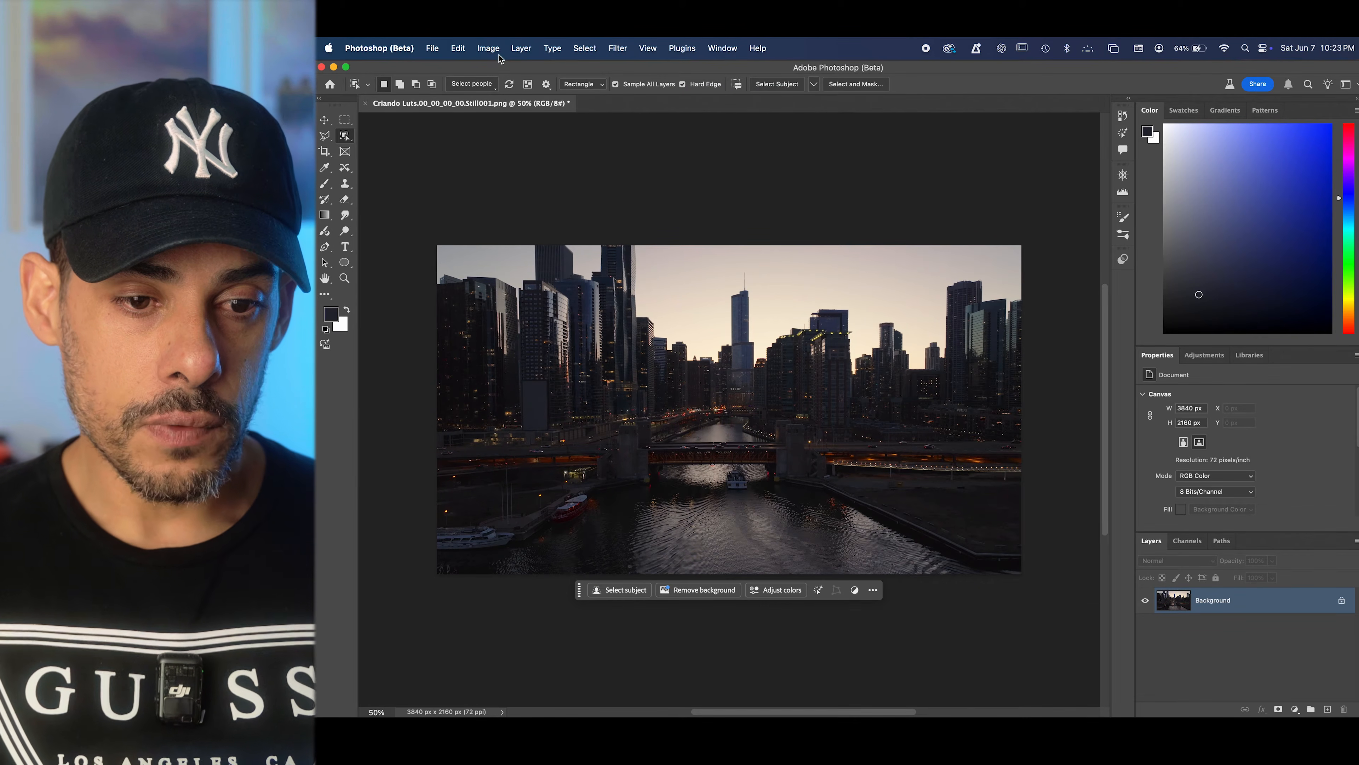
left_click(522, 49)
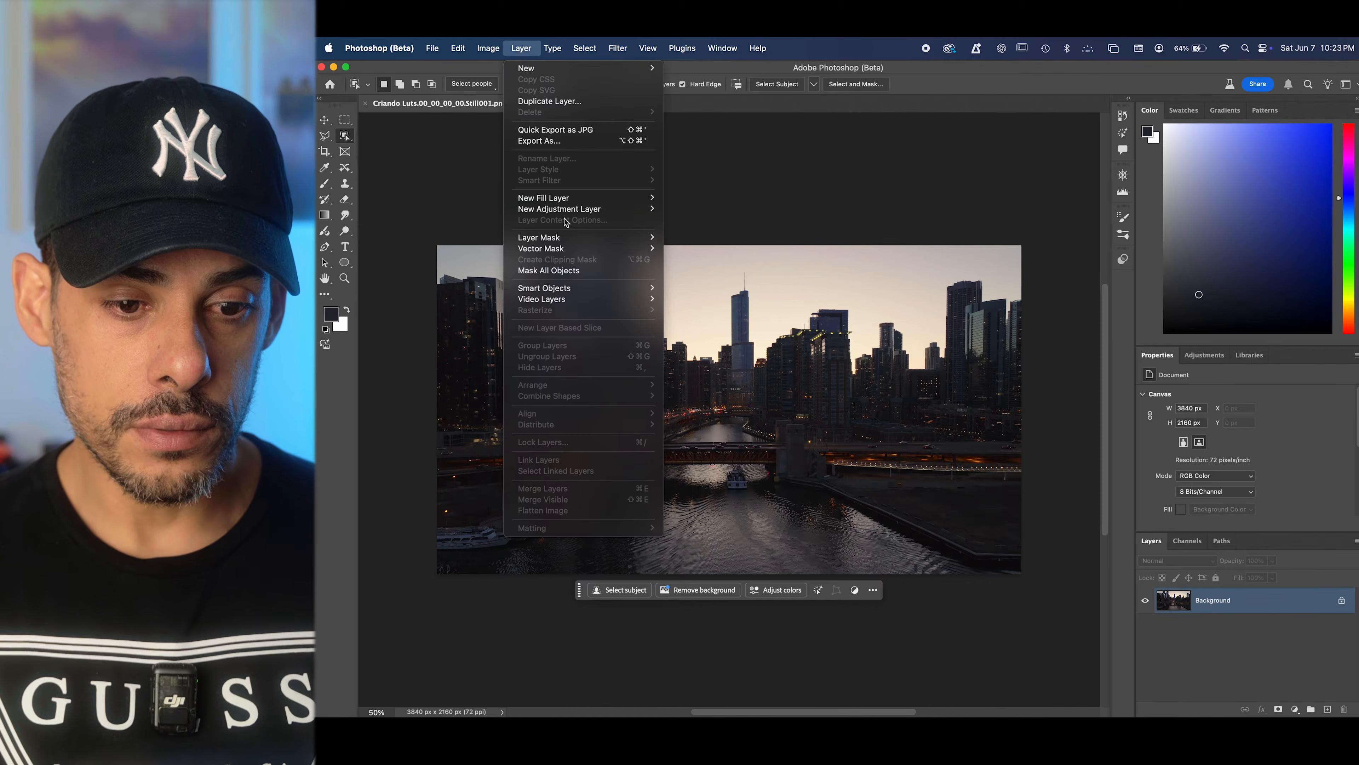
mouse_move(555, 216)
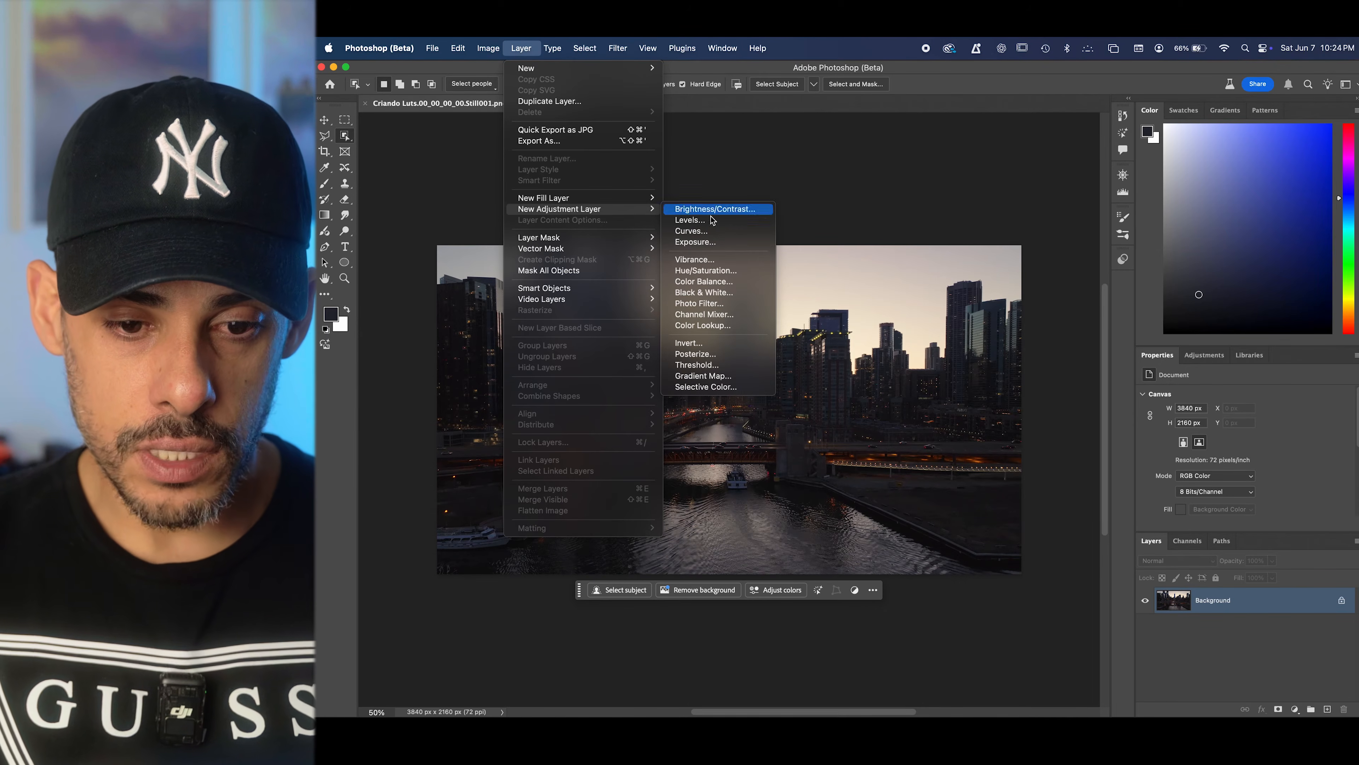
left_click(824, 185)
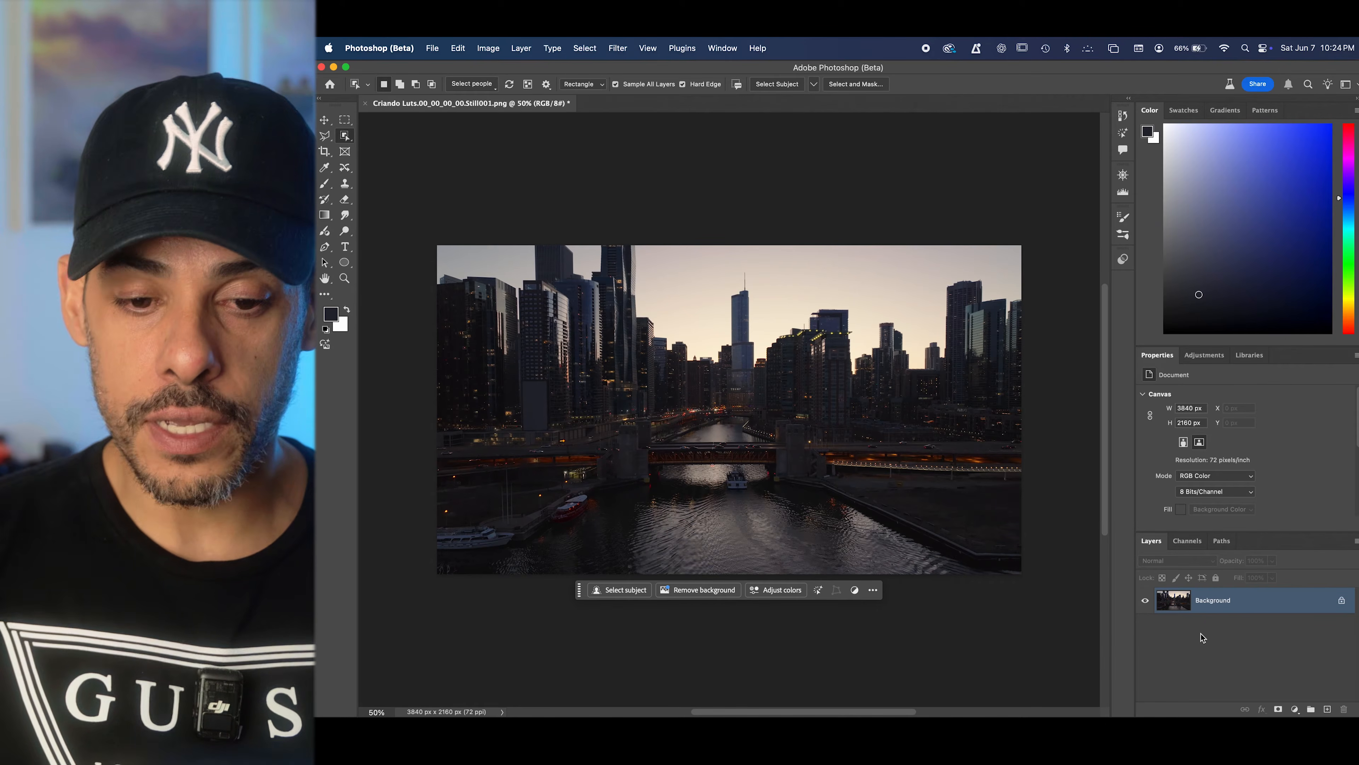
left_click(1295, 709)
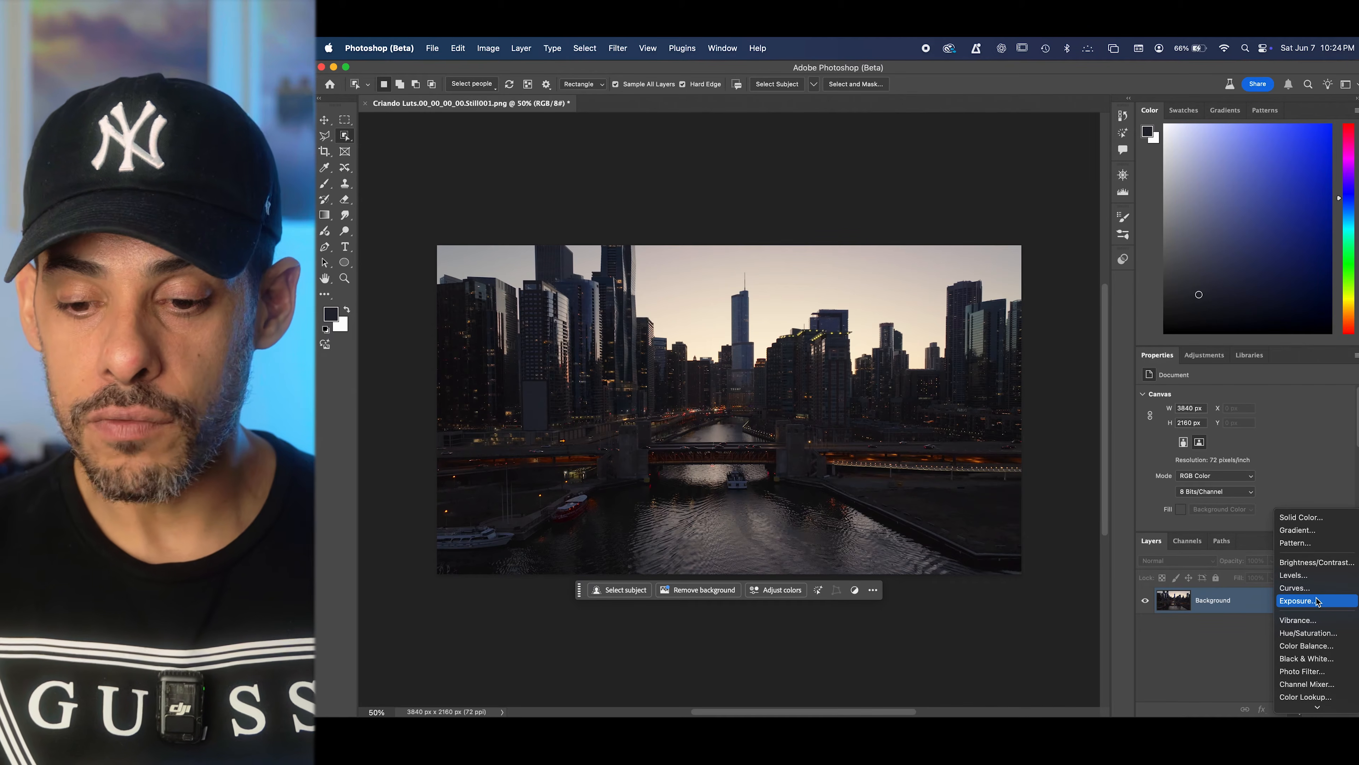
left_click(1172, 620)
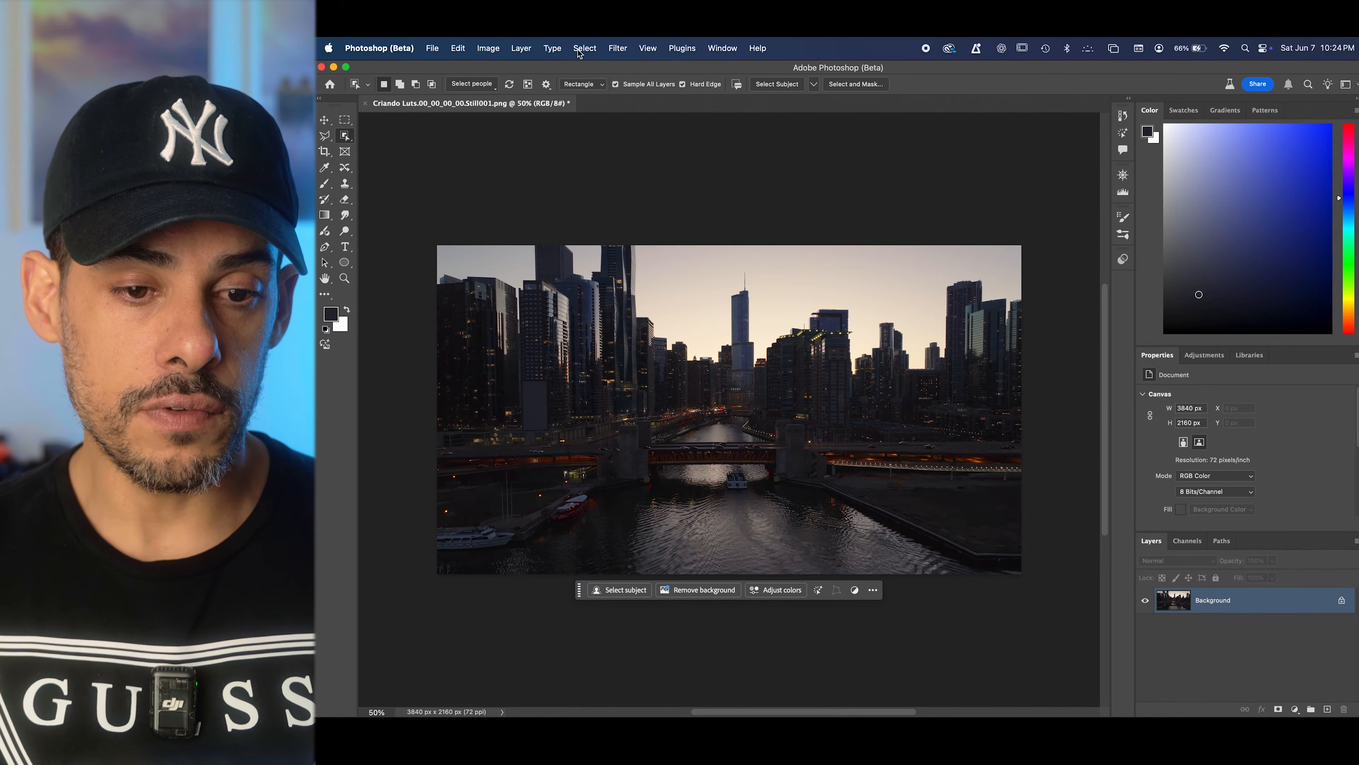
Add a Selective Color adjustment layer above the Background with the default layer settings.
left_click(526, 51)
mouse_move(616, 209)
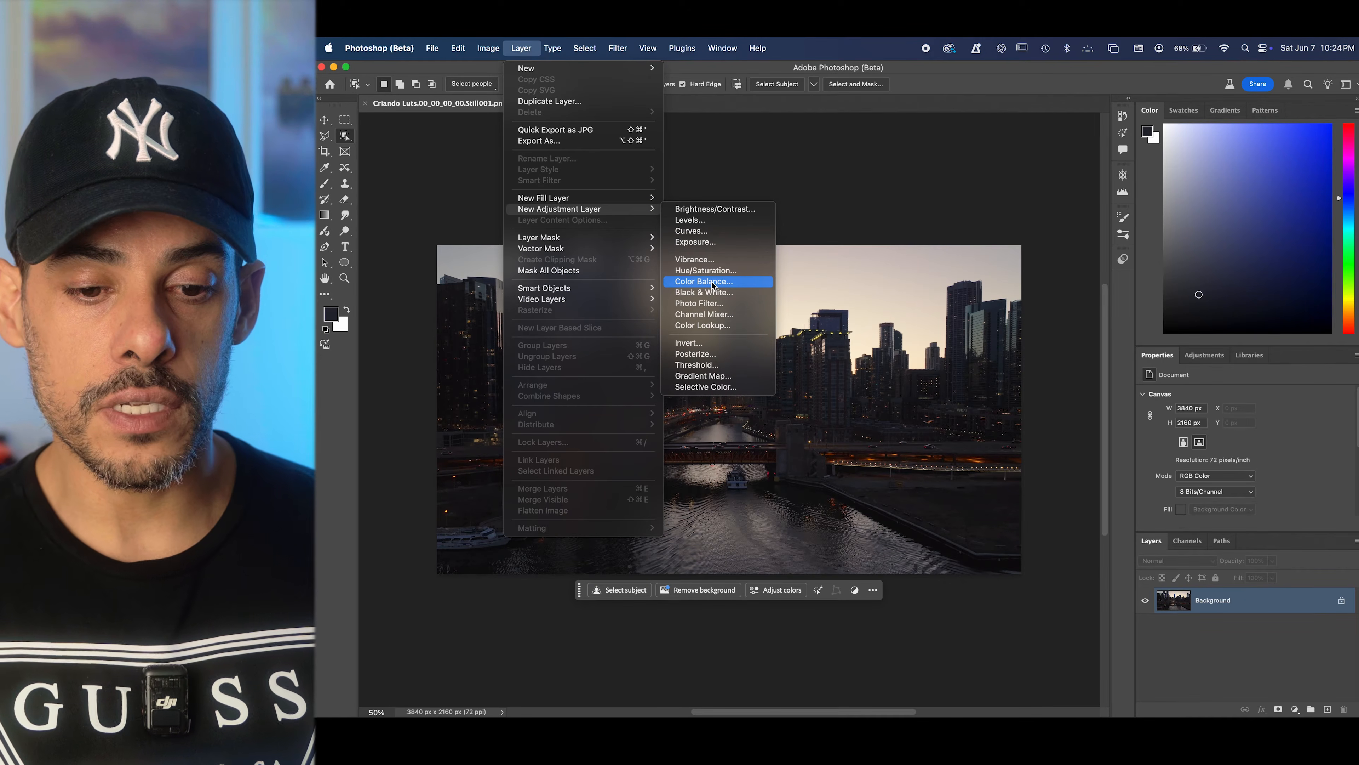
left_click(726, 391)
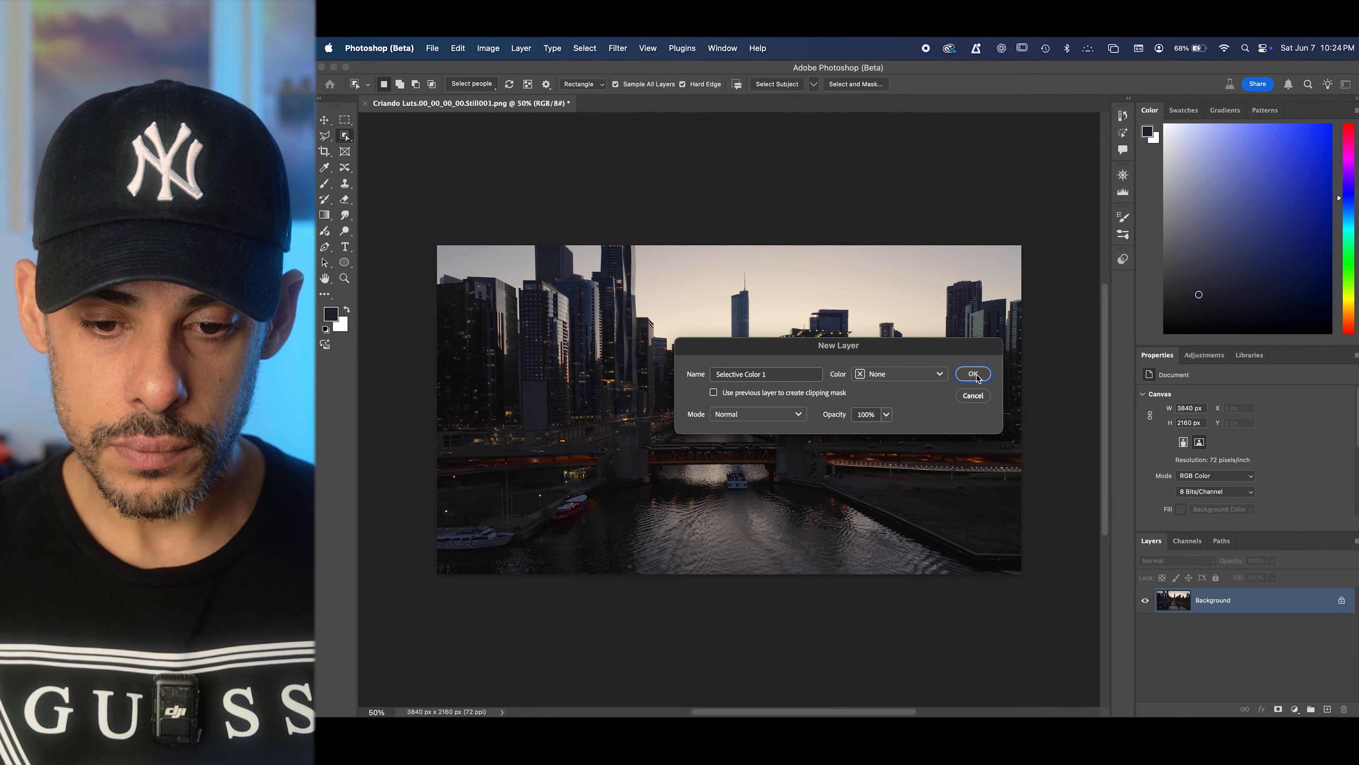
left_click(973, 374)
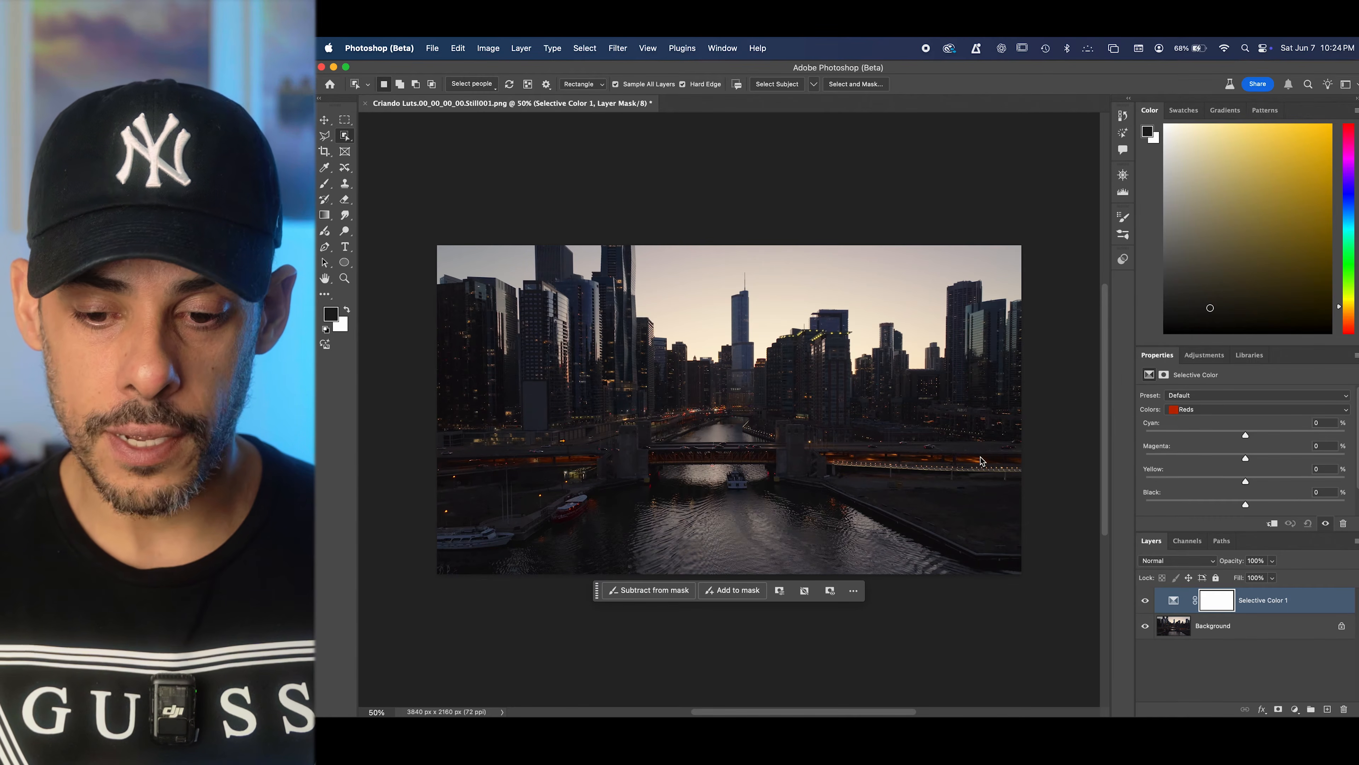
Add a Color Lookup adjustment layer above the Selective Color layer with the default layer settings.
left_click(527, 49)
mouse_move(557, 214)
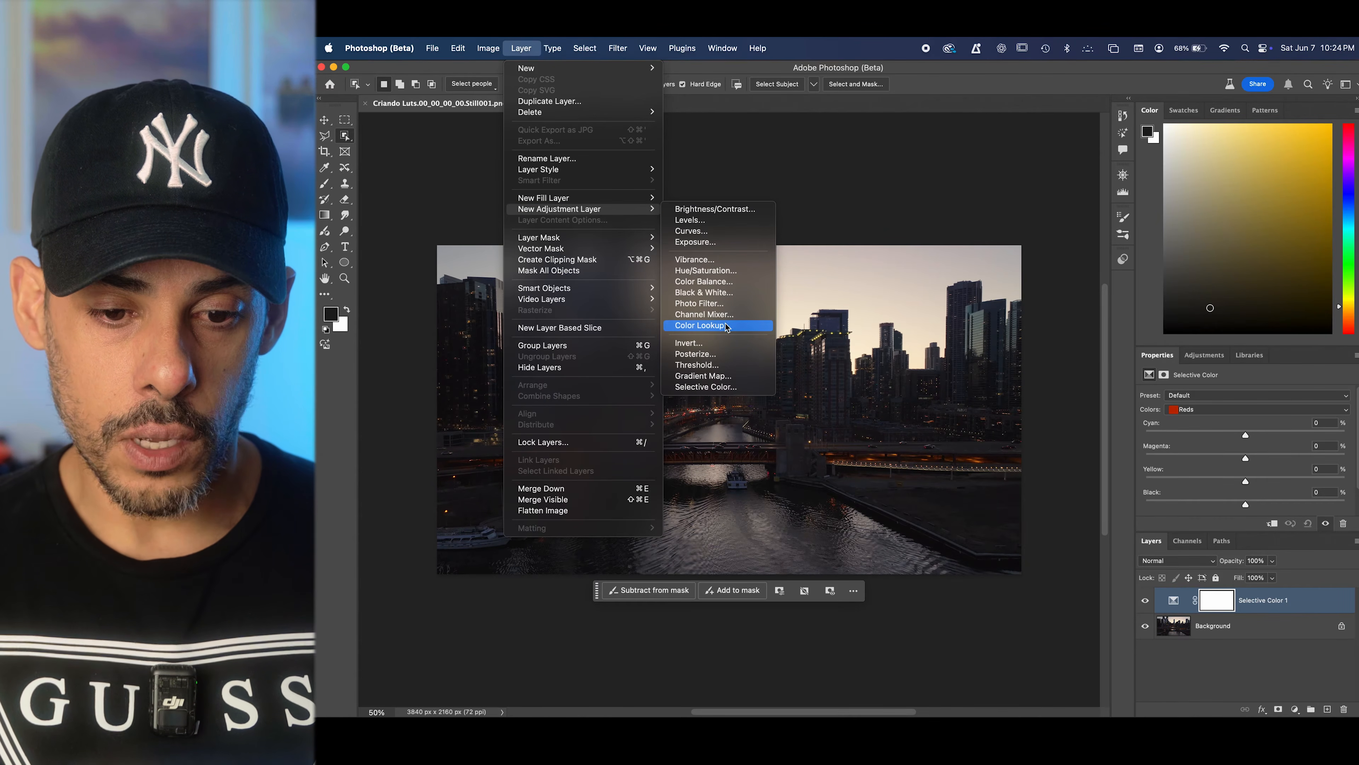
left_click(702, 325)
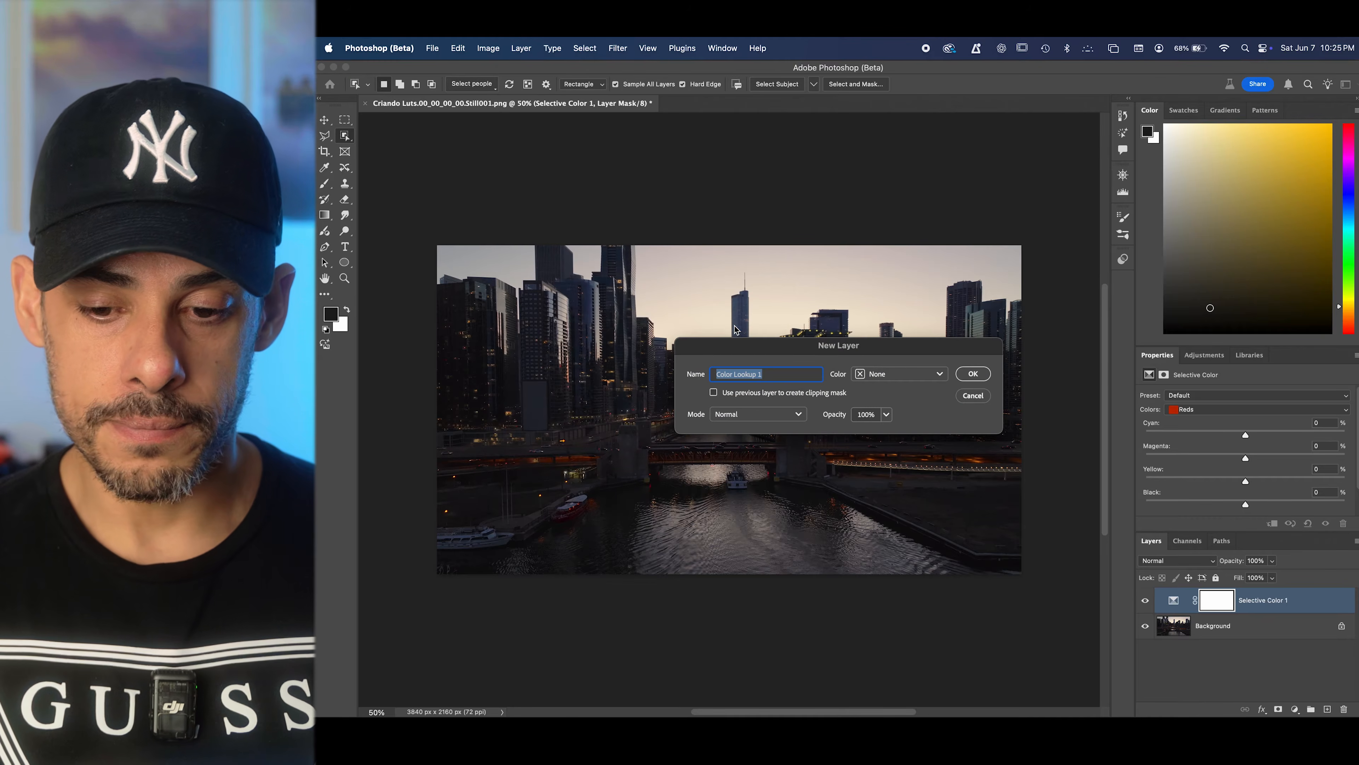
left_click(973, 374)
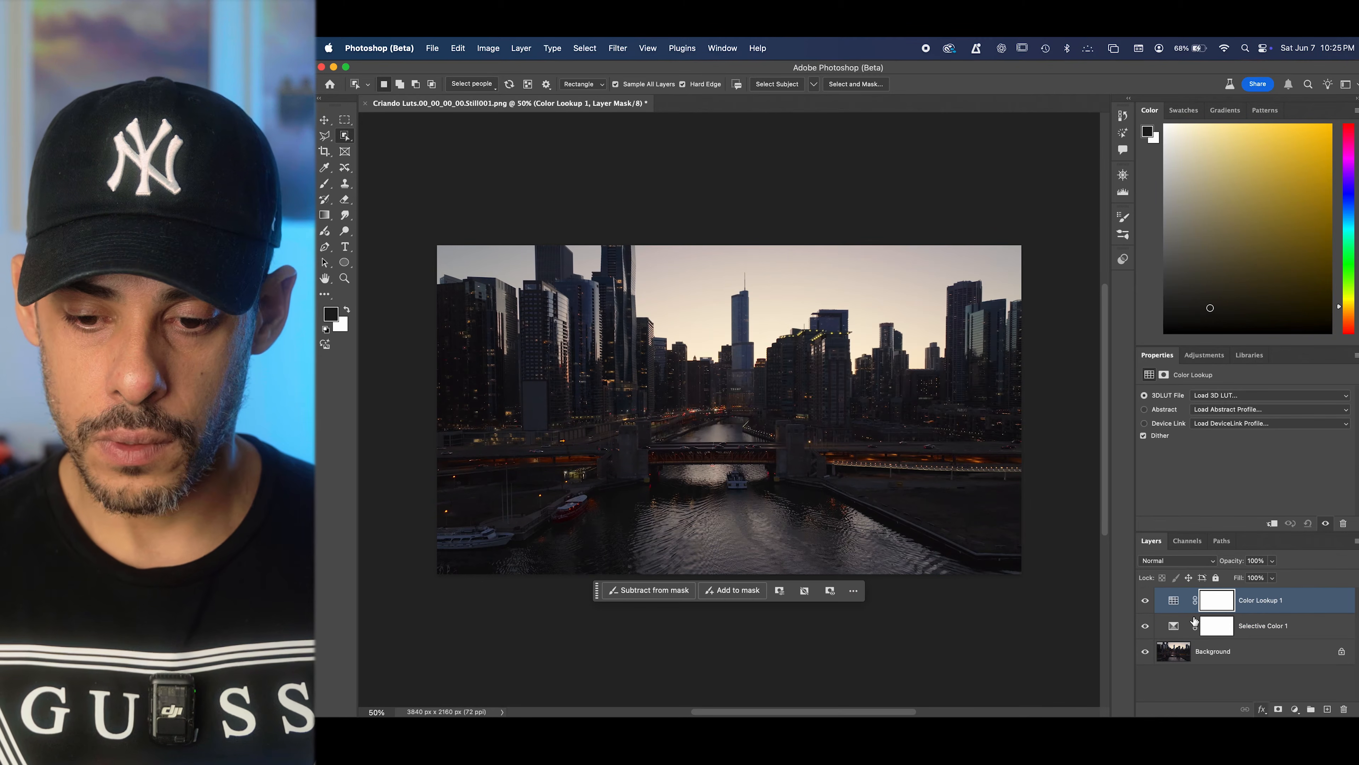
Add a Hue/Saturation adjustment layer above the Color Lookup layer with the default layer settings.
left_click(525, 49)
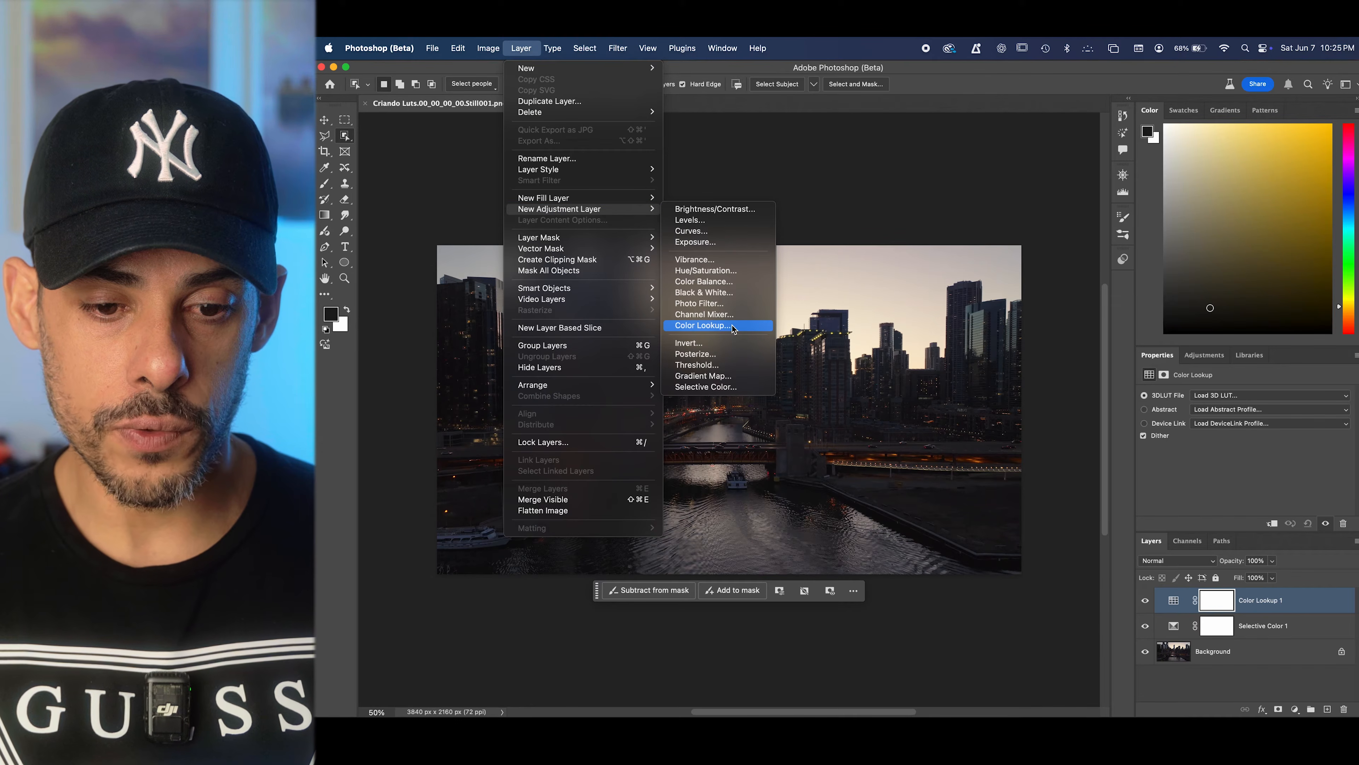
left_click(698, 271)
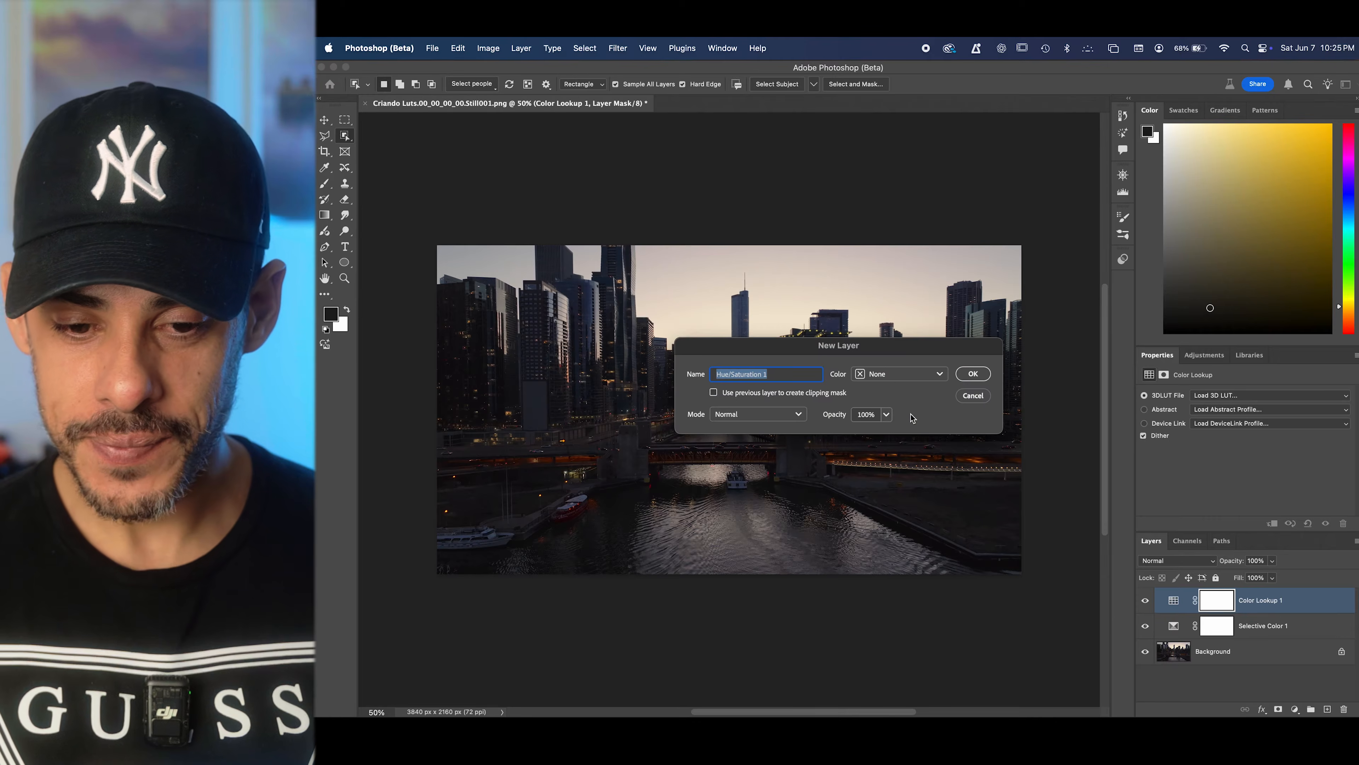
left_click(964, 380)
Add a Curves adjustment layer above the Hue/Saturation layer with the default layer settings.
left_click(522, 47)
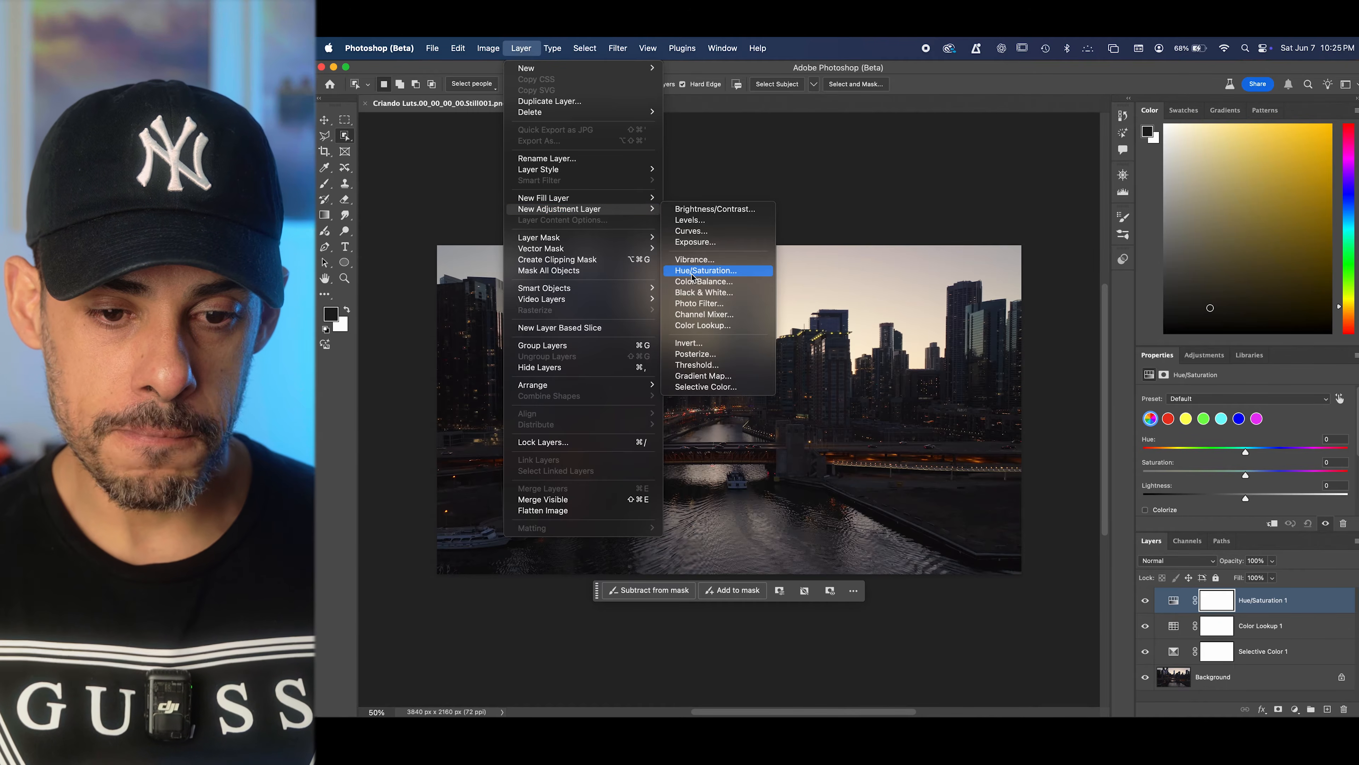
left_click(704, 234)
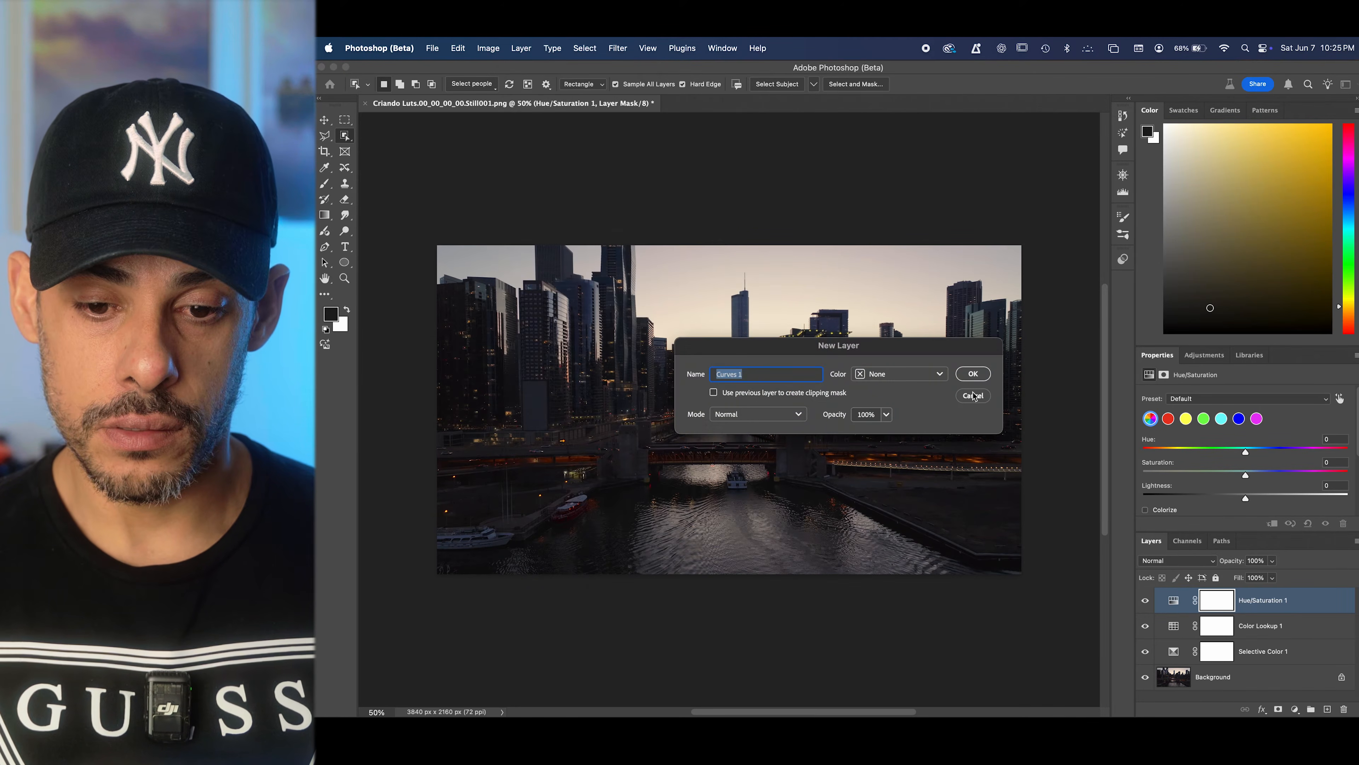
left_click(974, 375)
Add a Brightness/Contrast adjustment layer above the Curves layer with the default layer settings.
left_click(522, 48)
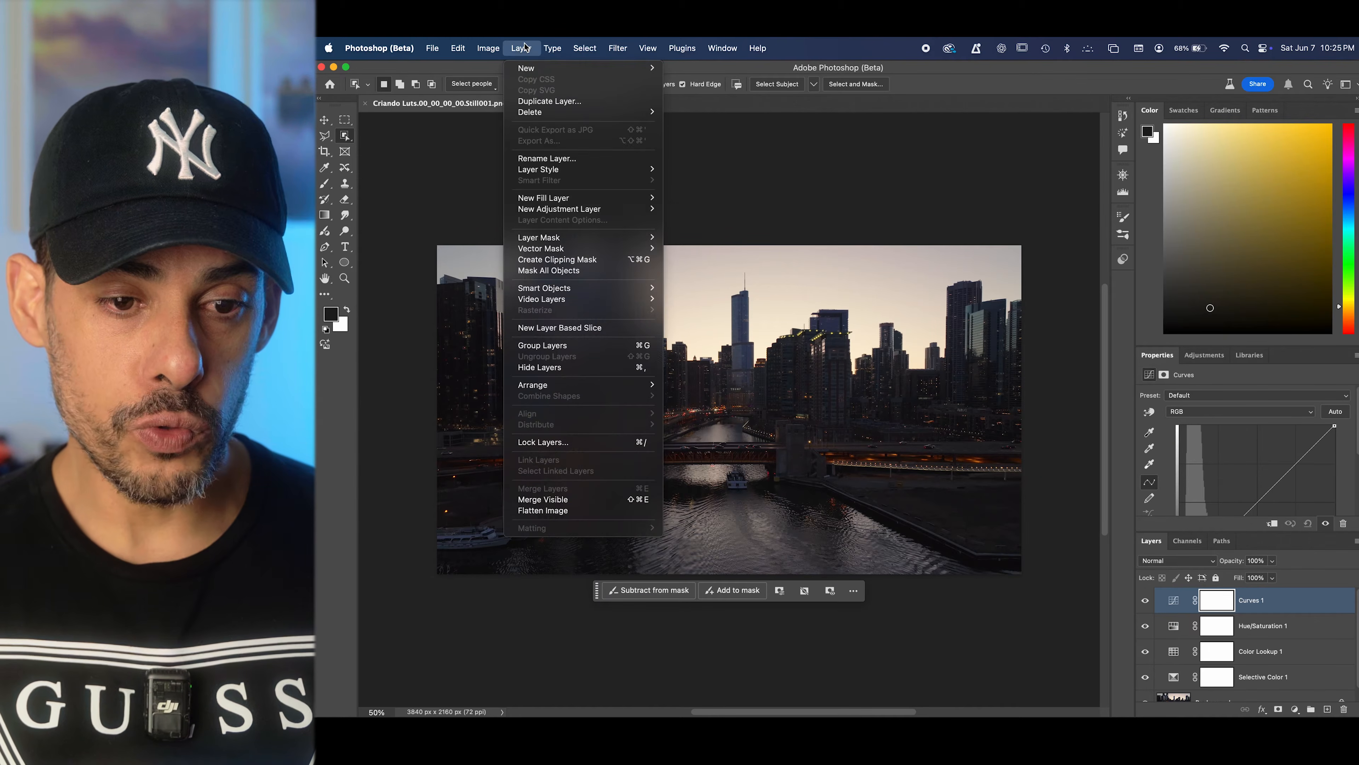
mouse_move(616, 209)
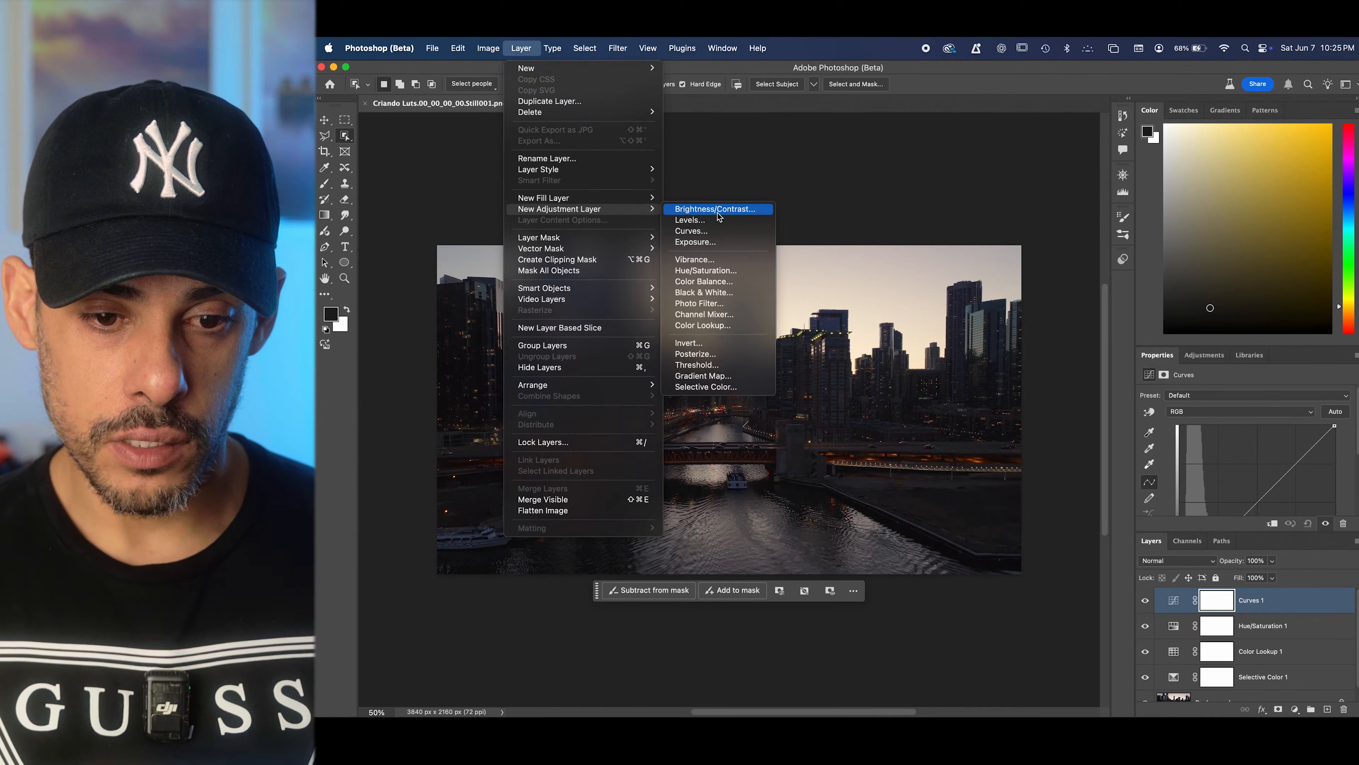
left_click(751, 213)
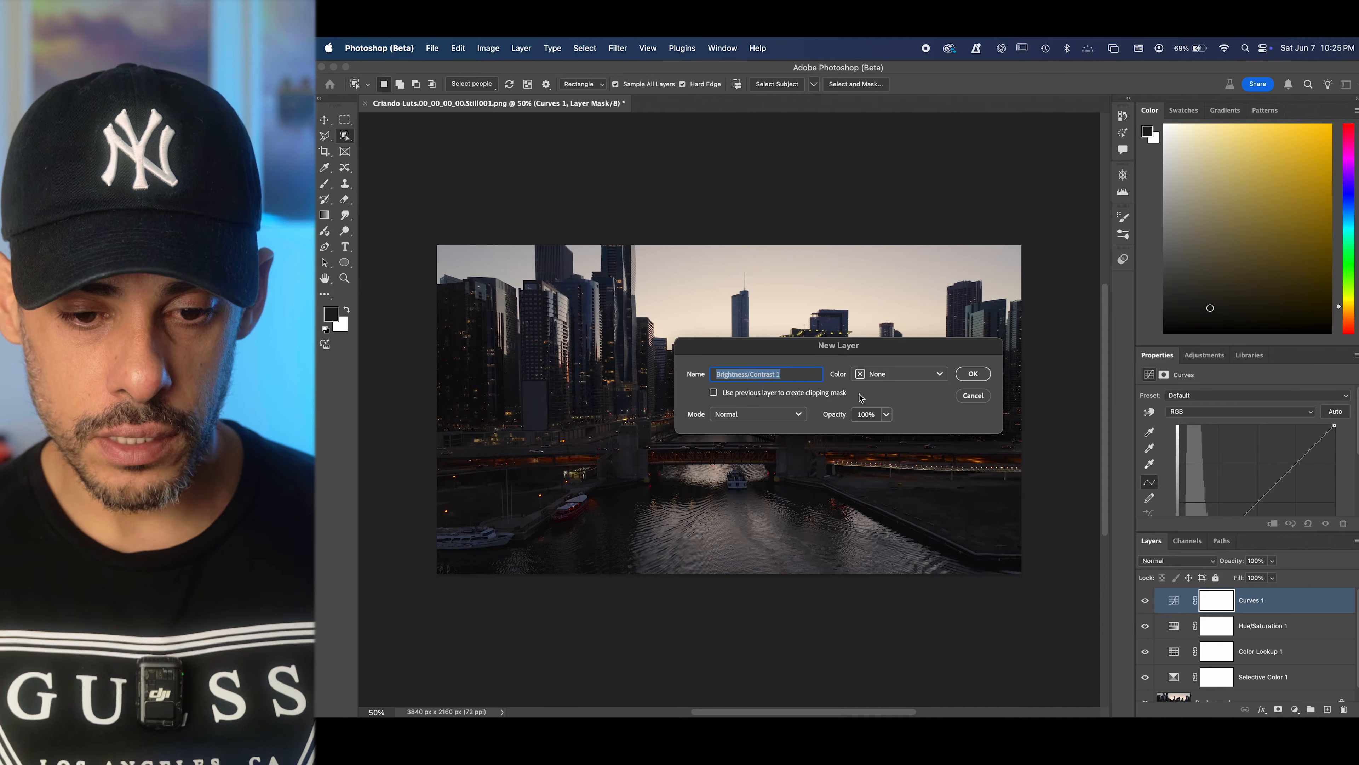
left_click(973, 374)
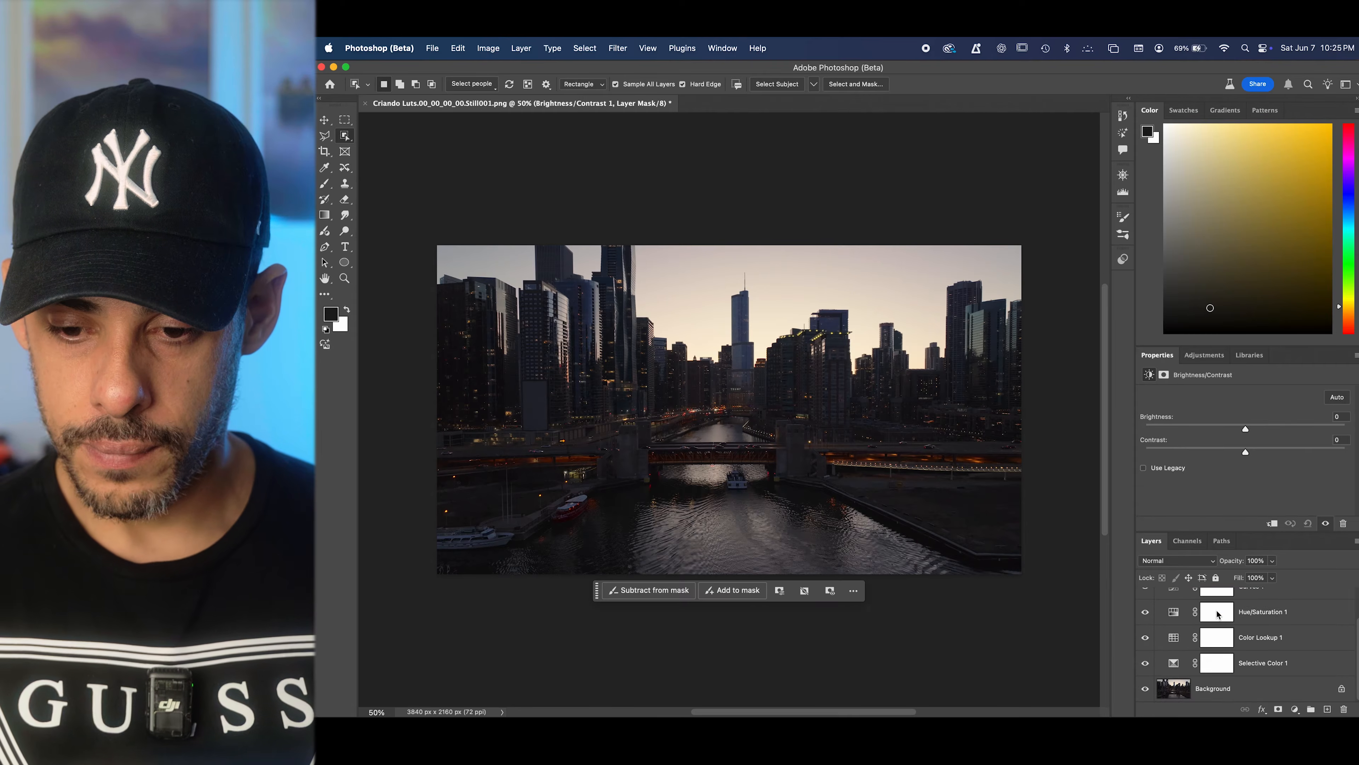
Select the Selective Color 1 layer and set Cyan to -71% for the Reds.
scroll(1238, 654, "down", 2)
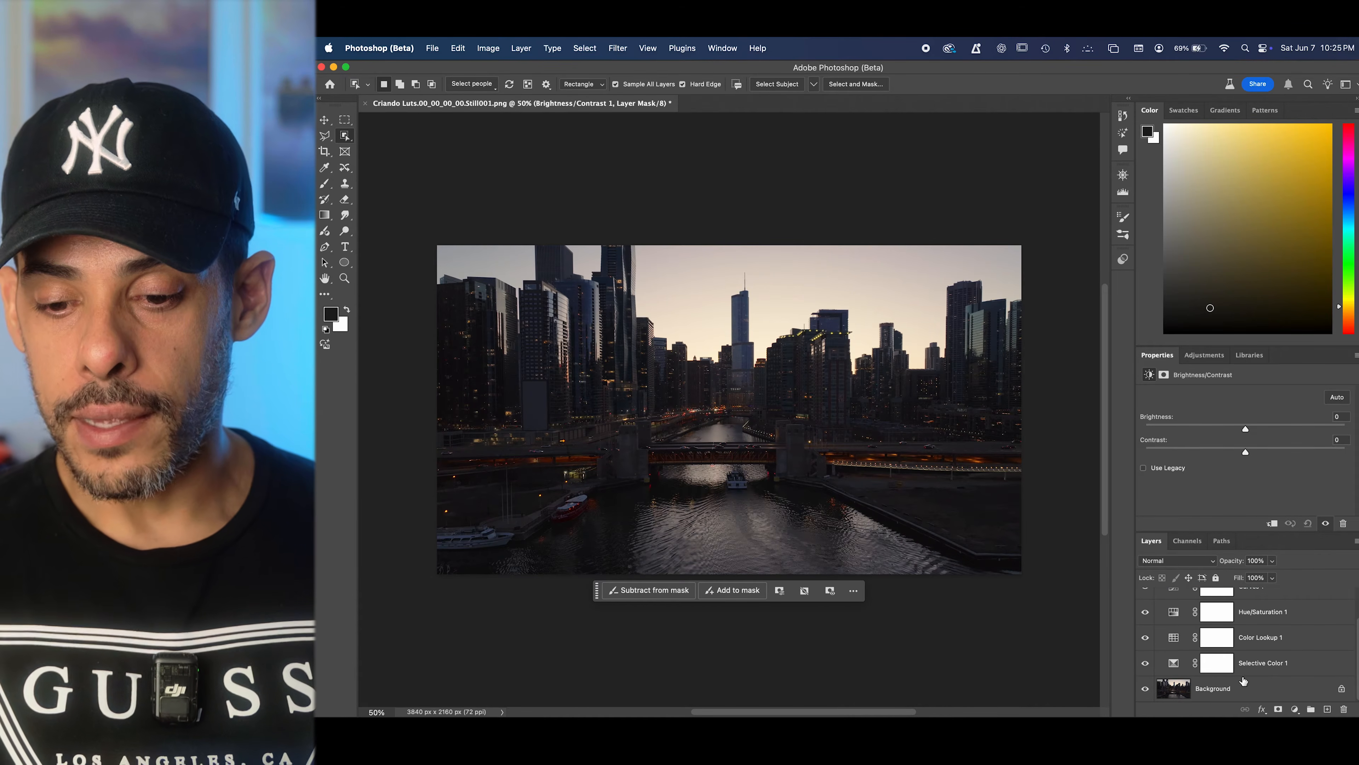
scroll(1252, 664, "up", 2)
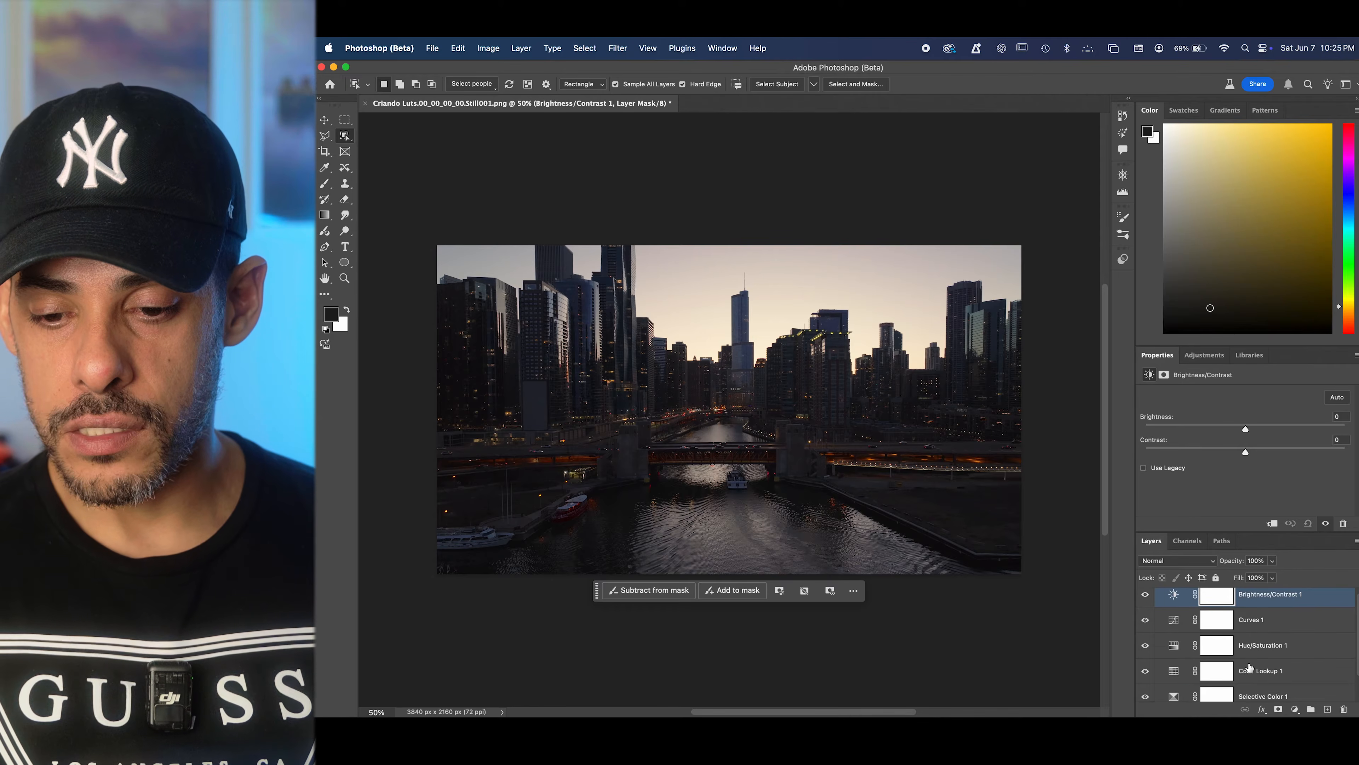
scroll(1252, 597, "up", 1)
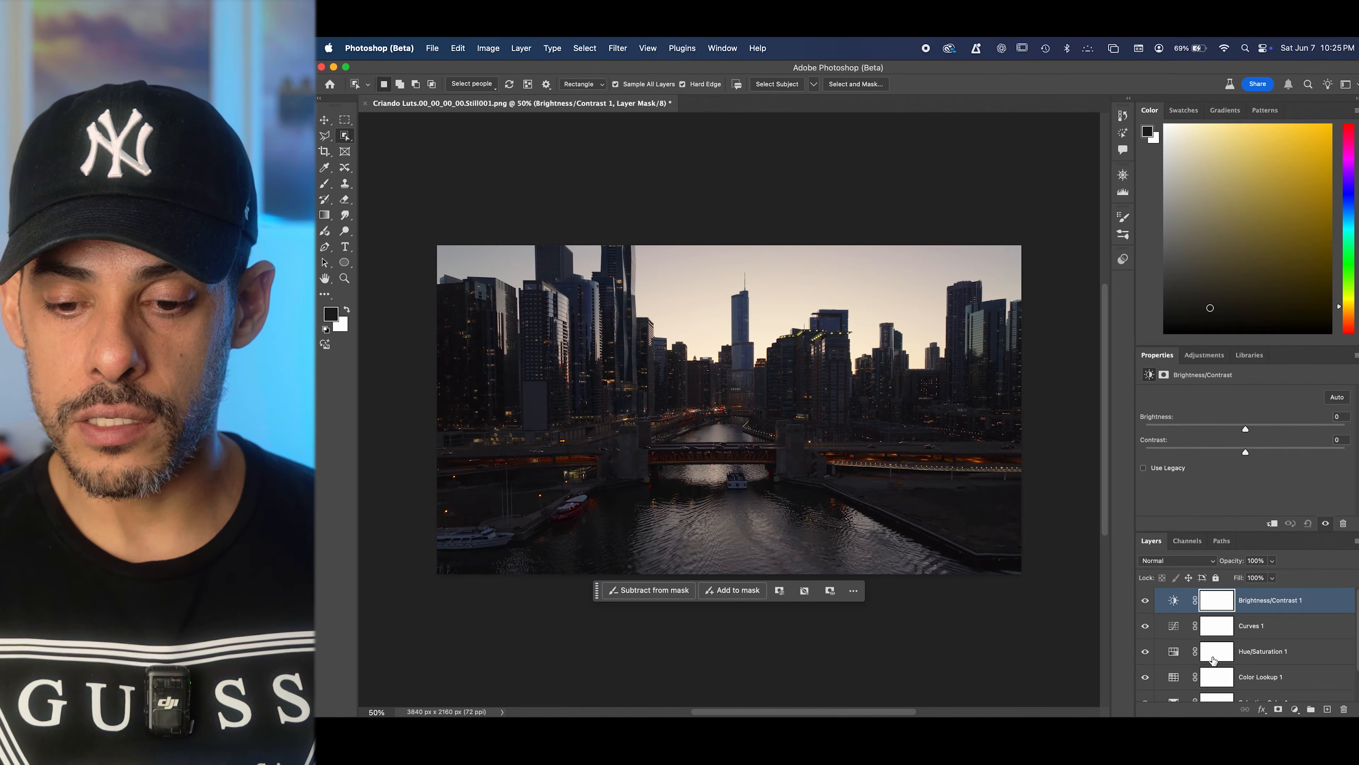
scroll(1243, 678, "down", 2)
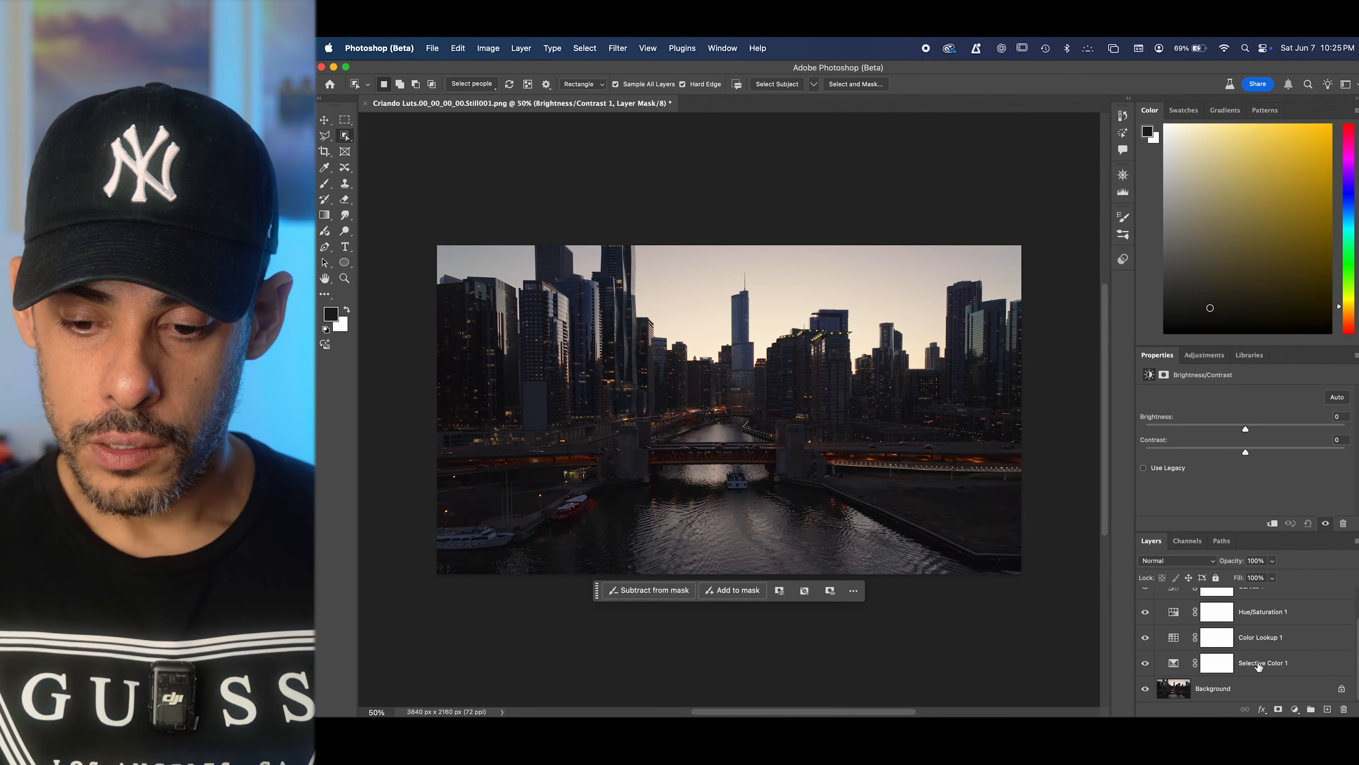
scroll(1259, 666, "up", 2)
scroll(1258, 665, "down", 2)
left_click(1263, 662)
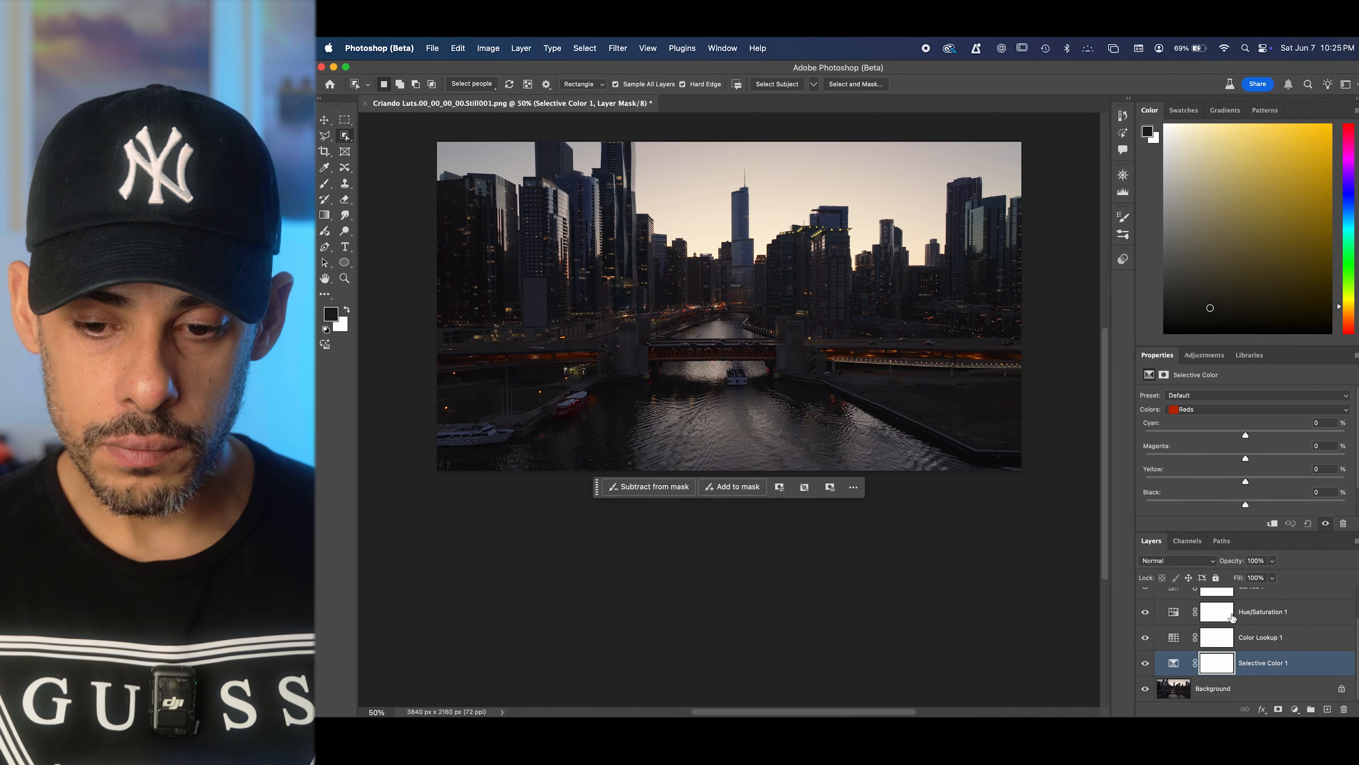
left_click(1196, 411)
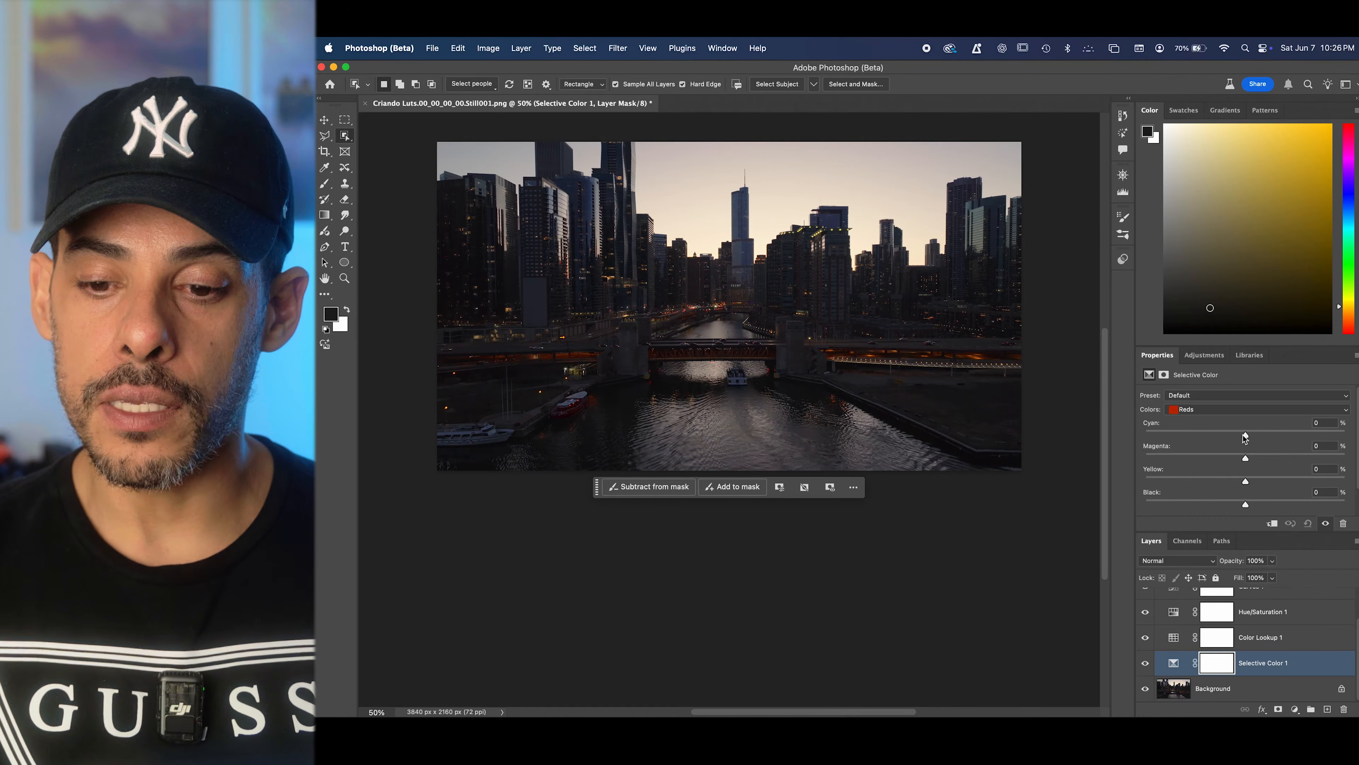
left_click_drag(1247, 438, 1175, 437)
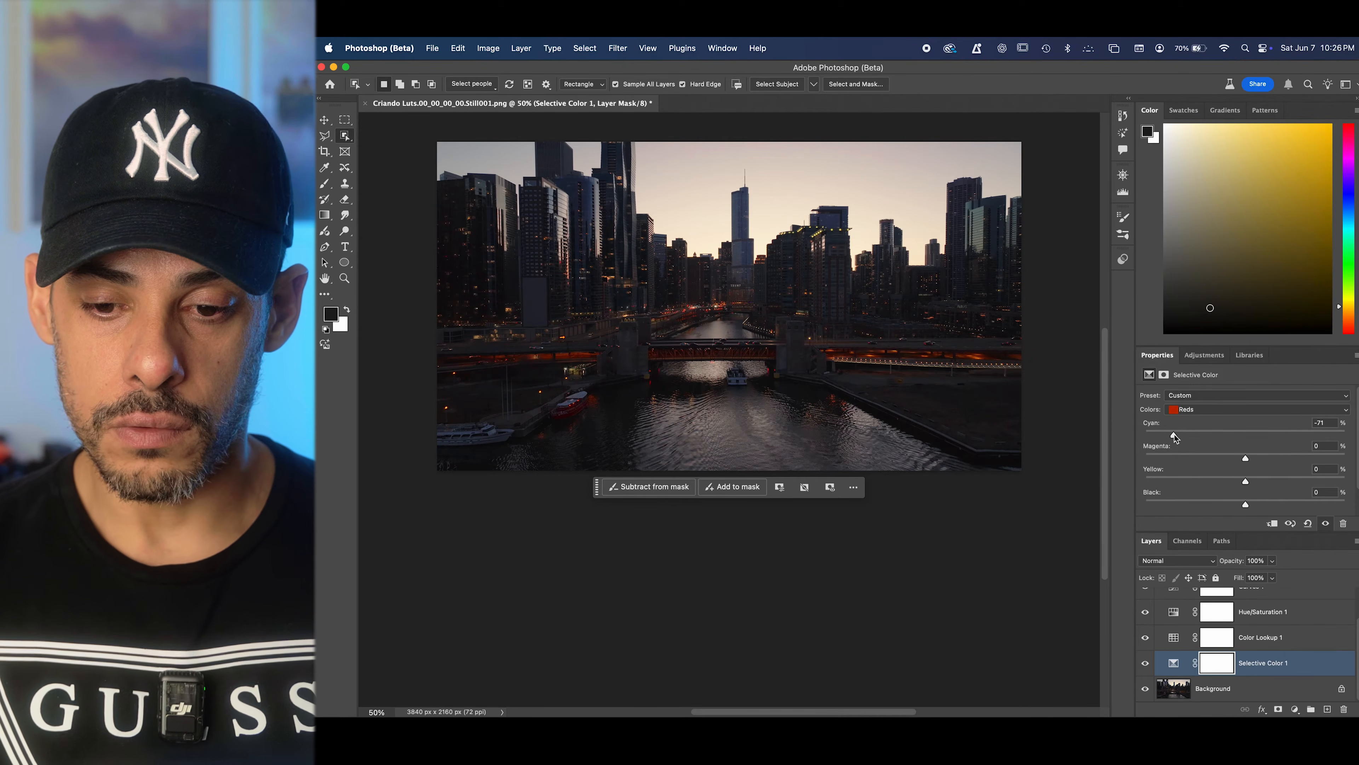
Set Yellow to +26% for the Yellows range of the Selective Color layer.
left_click(1197, 410)
left_click(1195, 416)
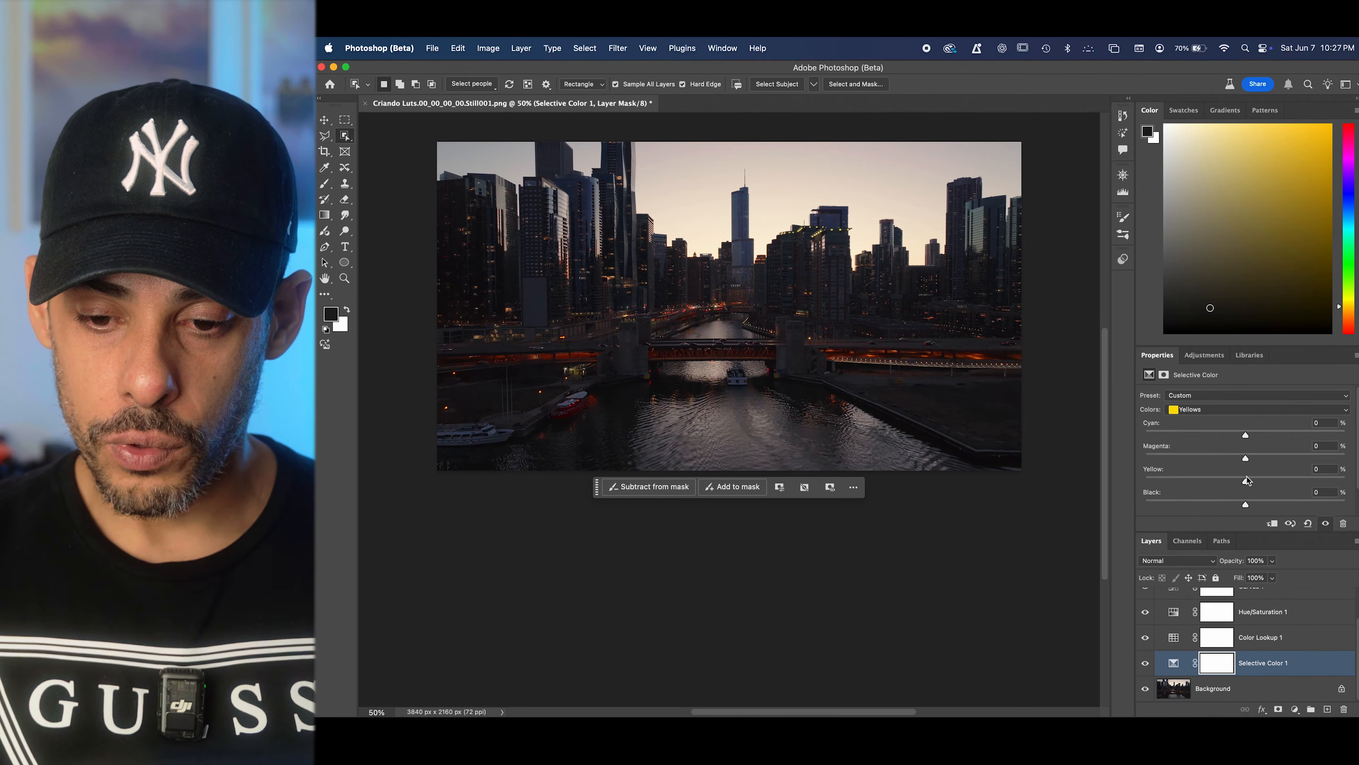
mouse_move(1246, 481)
left_mouse_down()
mouse_move(1204, 484)
mouse_move(1297, 482)
mouse_move(1269, 484)
left_mouse_up()
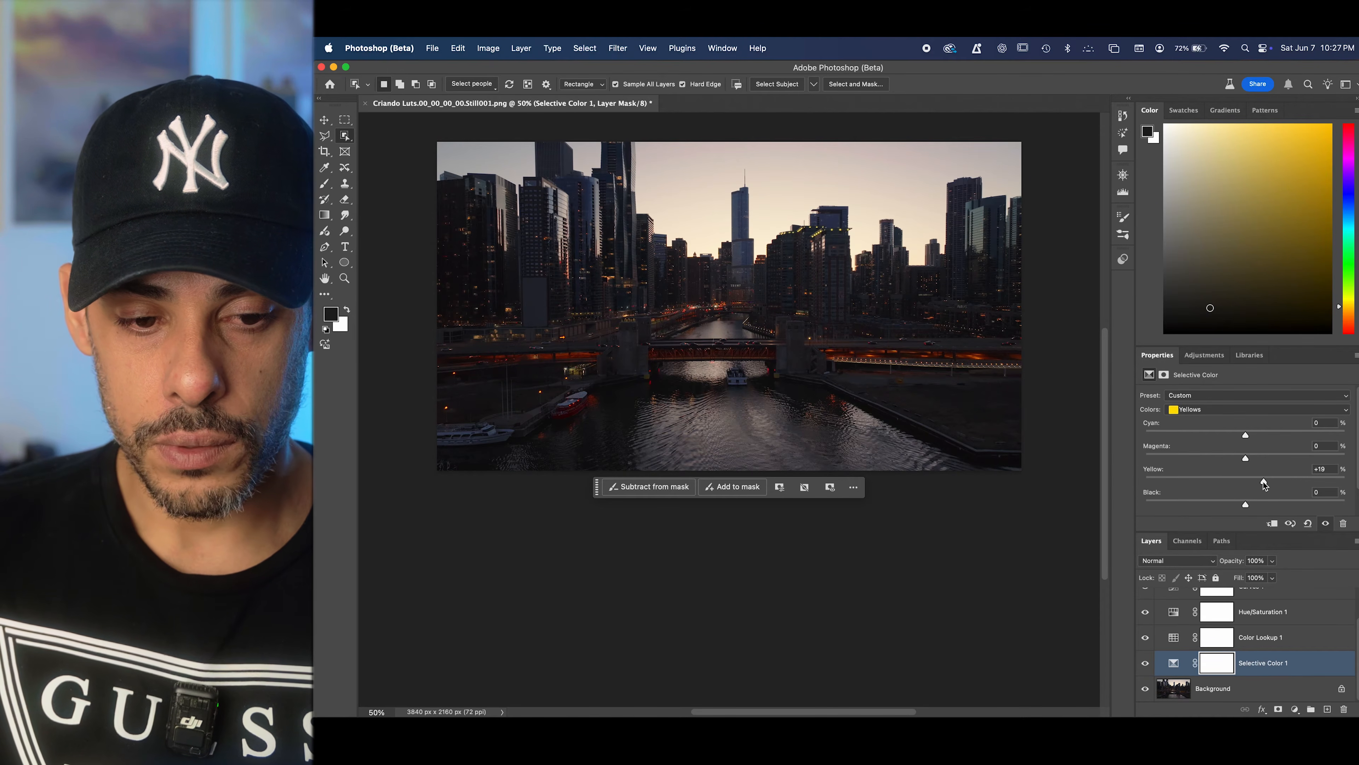
mouse_move(1264, 484)
left_mouse_down()
mouse_move(1213, 484)
mouse_move(1287, 484)
mouse_move(1272, 482)
left_mouse_up()
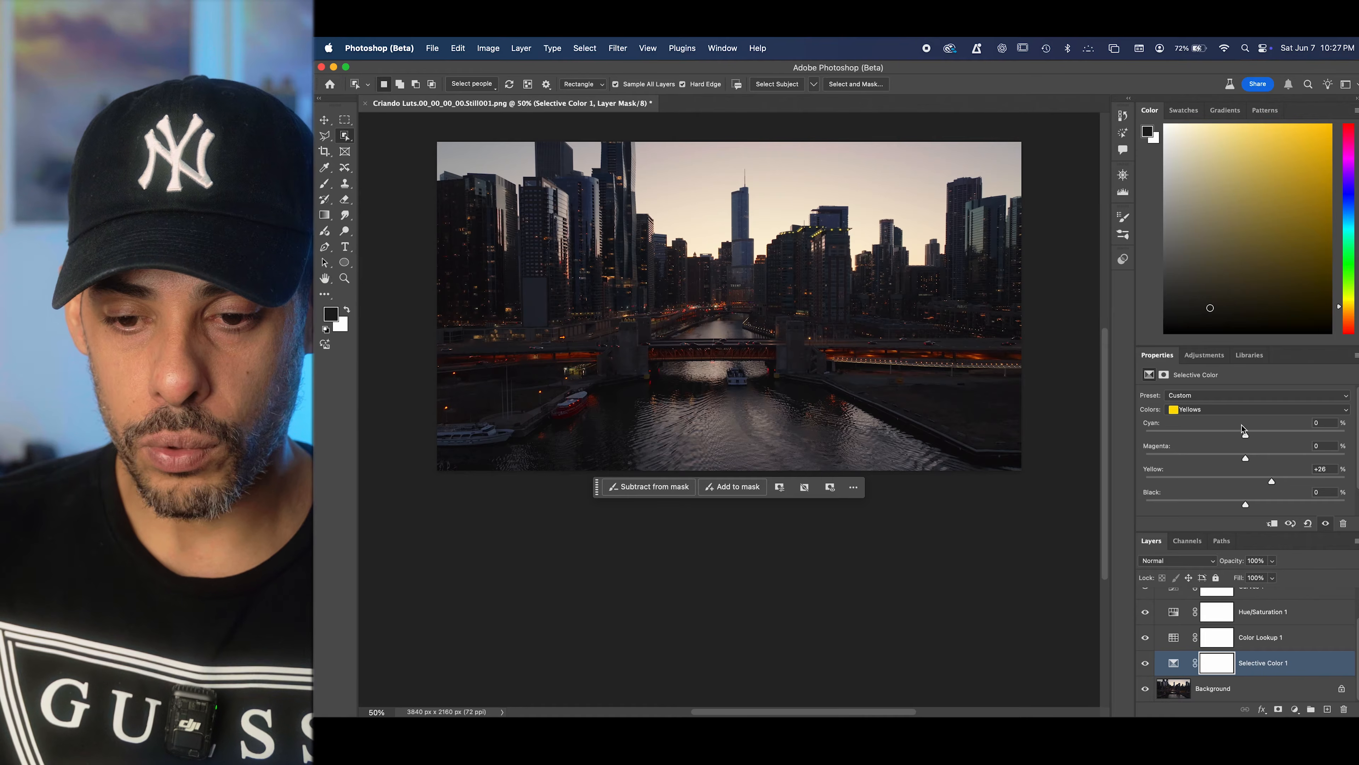
Adjust the Yellow amount of the Blues range in the Selective Color layer, testing it down to -100%.
left_click(1247, 409)
left_click(1199, 428)
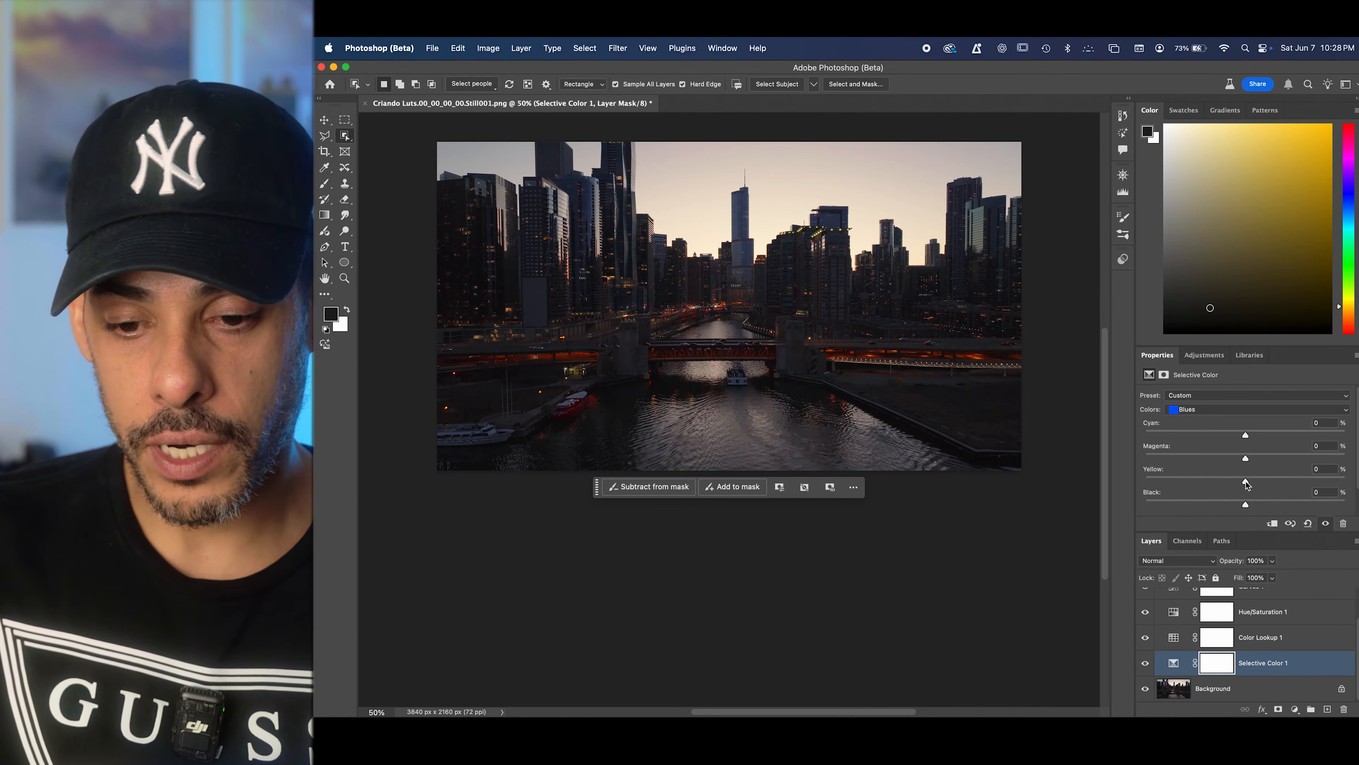
left_click_drag(1247, 483, 1122, 482)
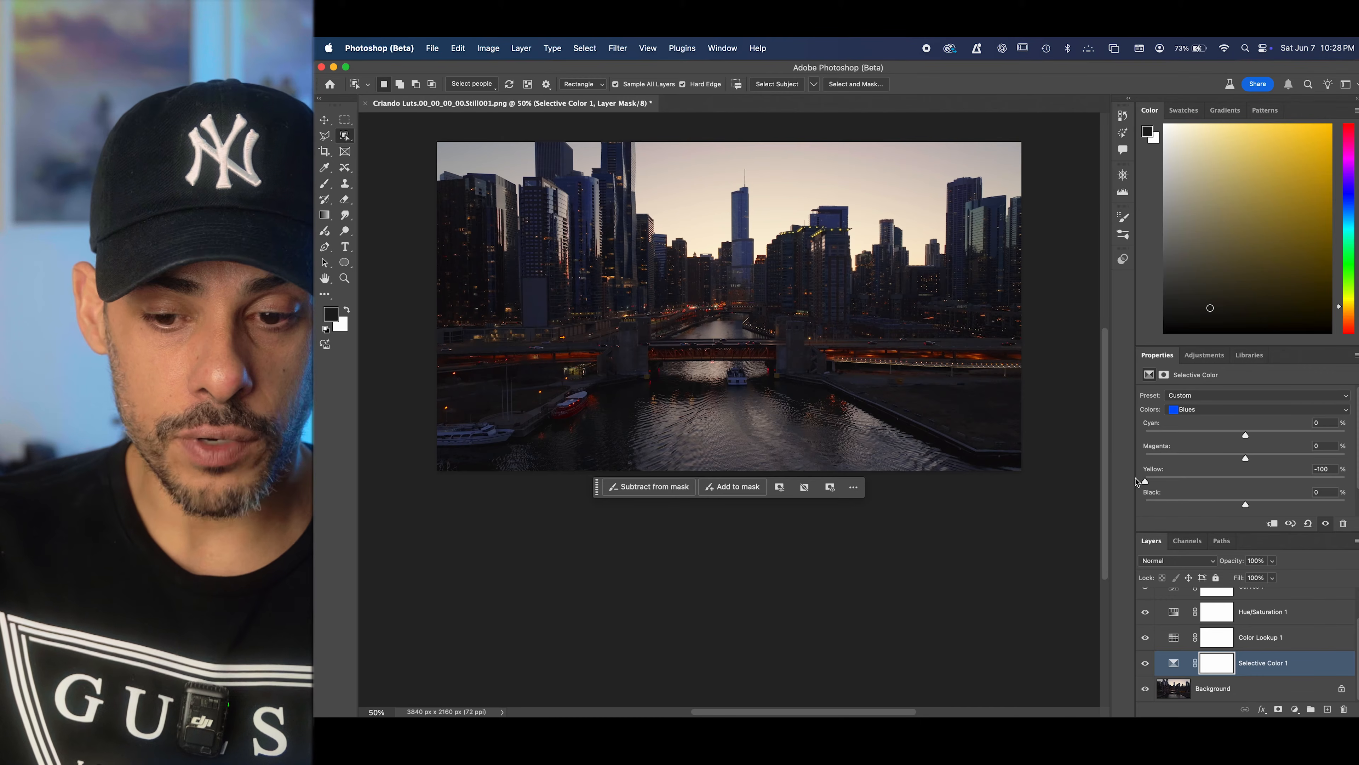
left_click_drag(1209, 478, 1253, 484)
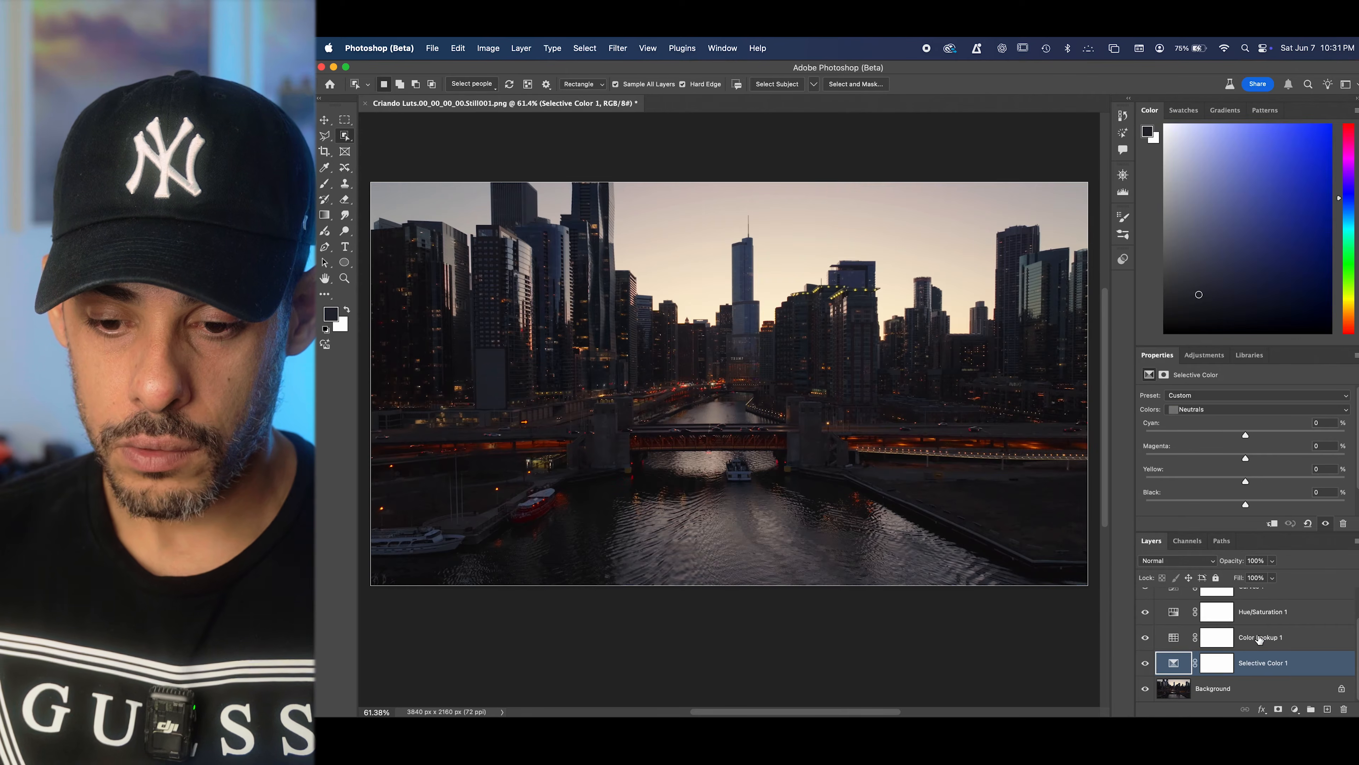
Apply the Crisp_Warm.look 3D LUT to the Color Lookup 1 adjustment layer.
left_click(1255, 638)
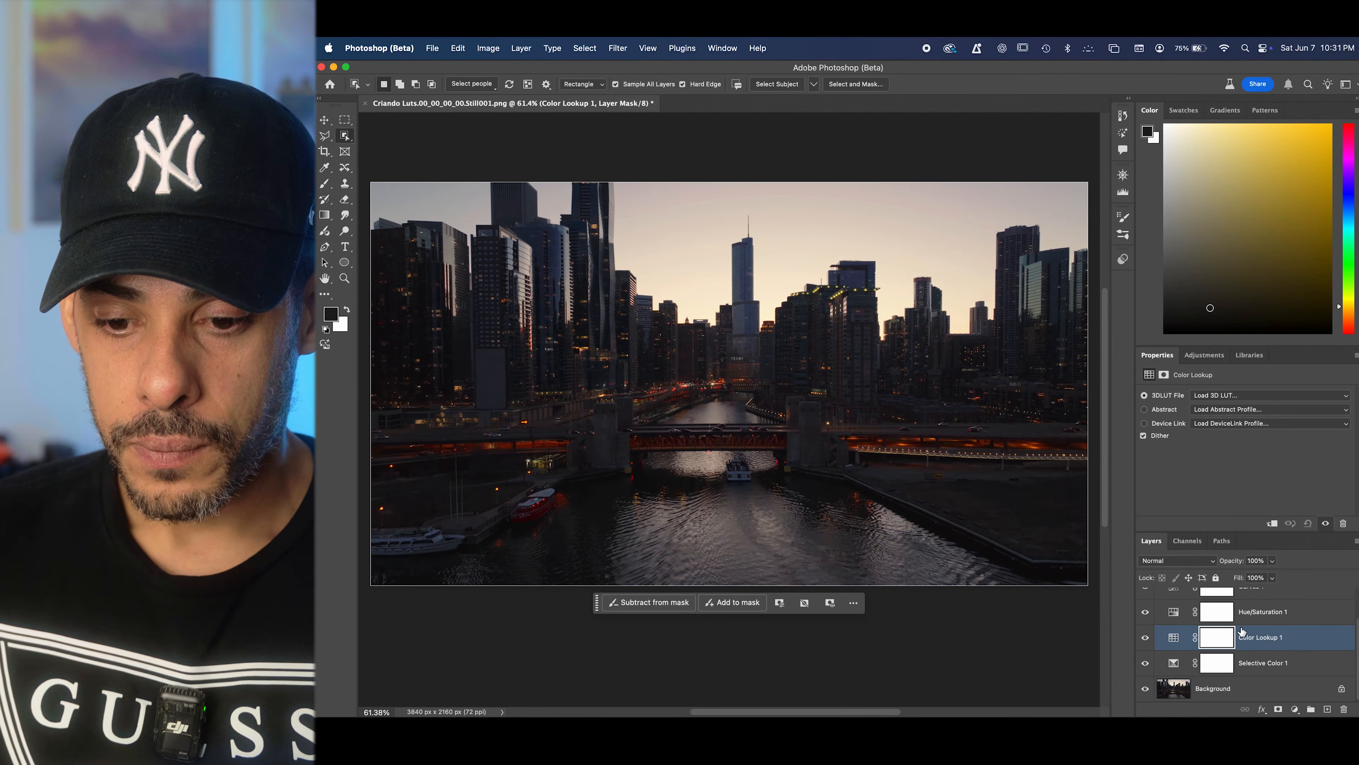
left_click(1172, 635)
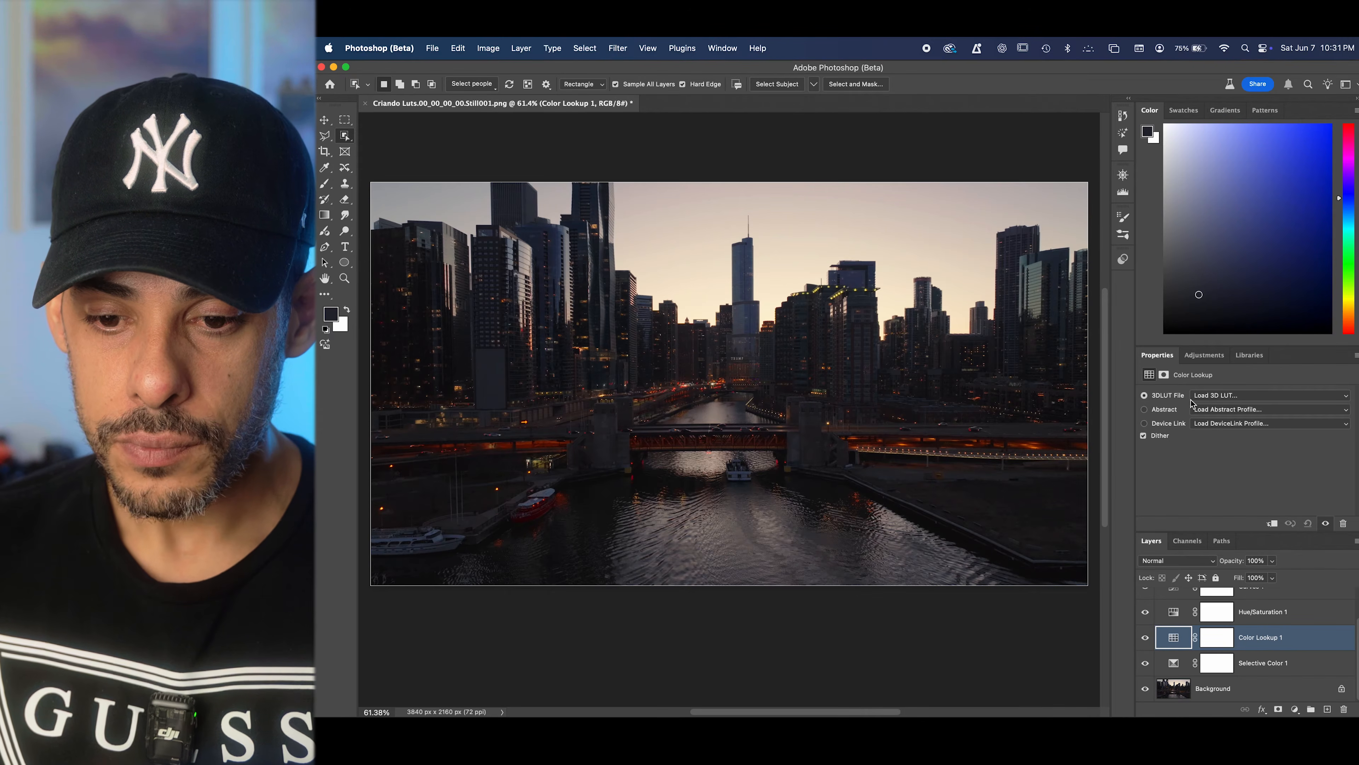
left_click(1258, 396)
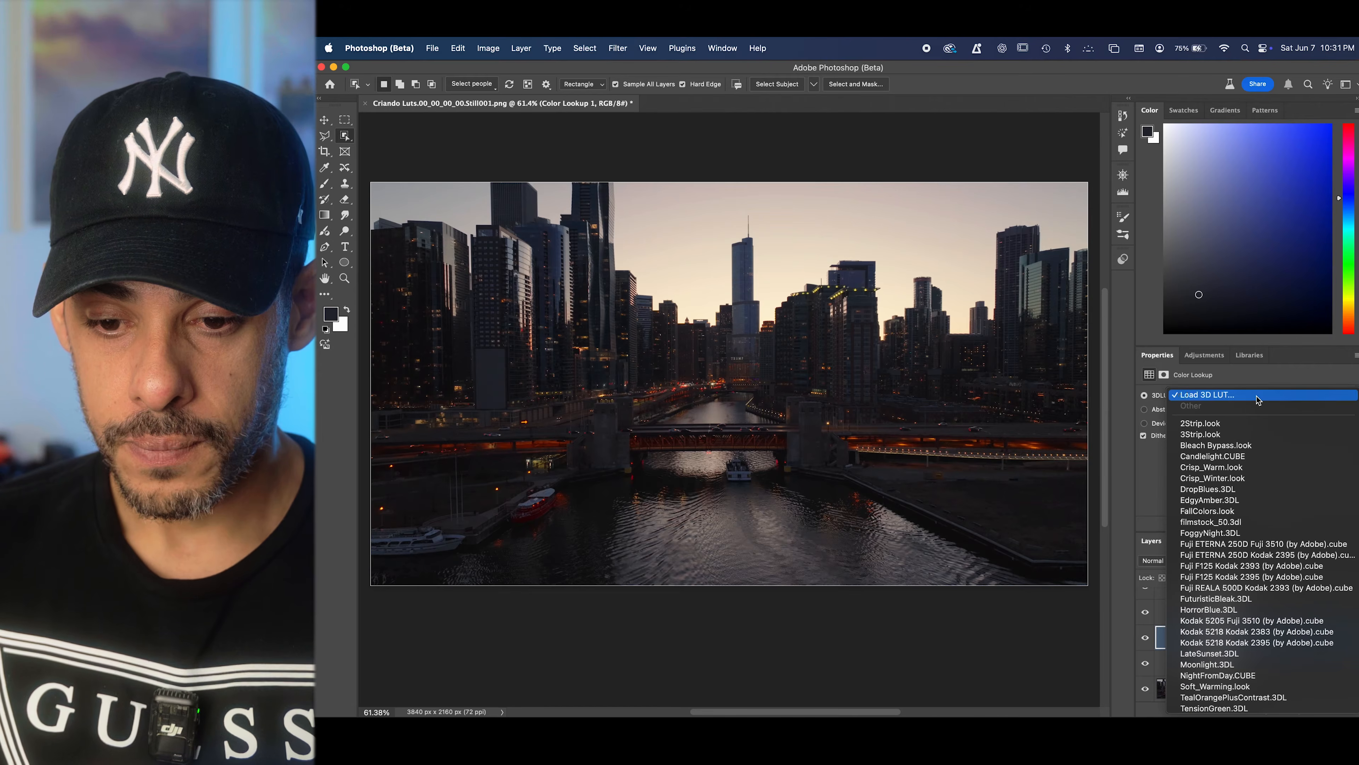
left_click(1236, 467)
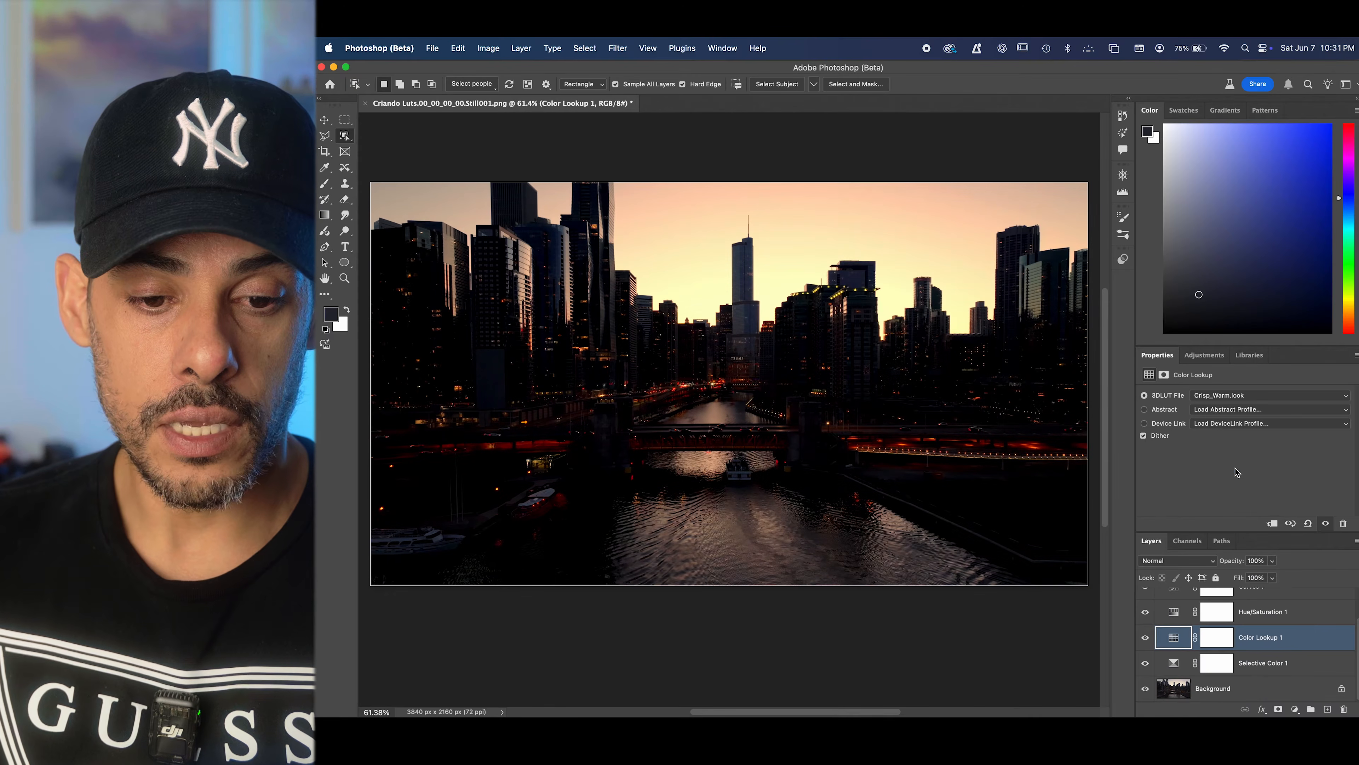
Set the Color Lookup 1 layer's blend mode to Color and compare the image with the layer hidden and shown.
left_click(1213, 563)
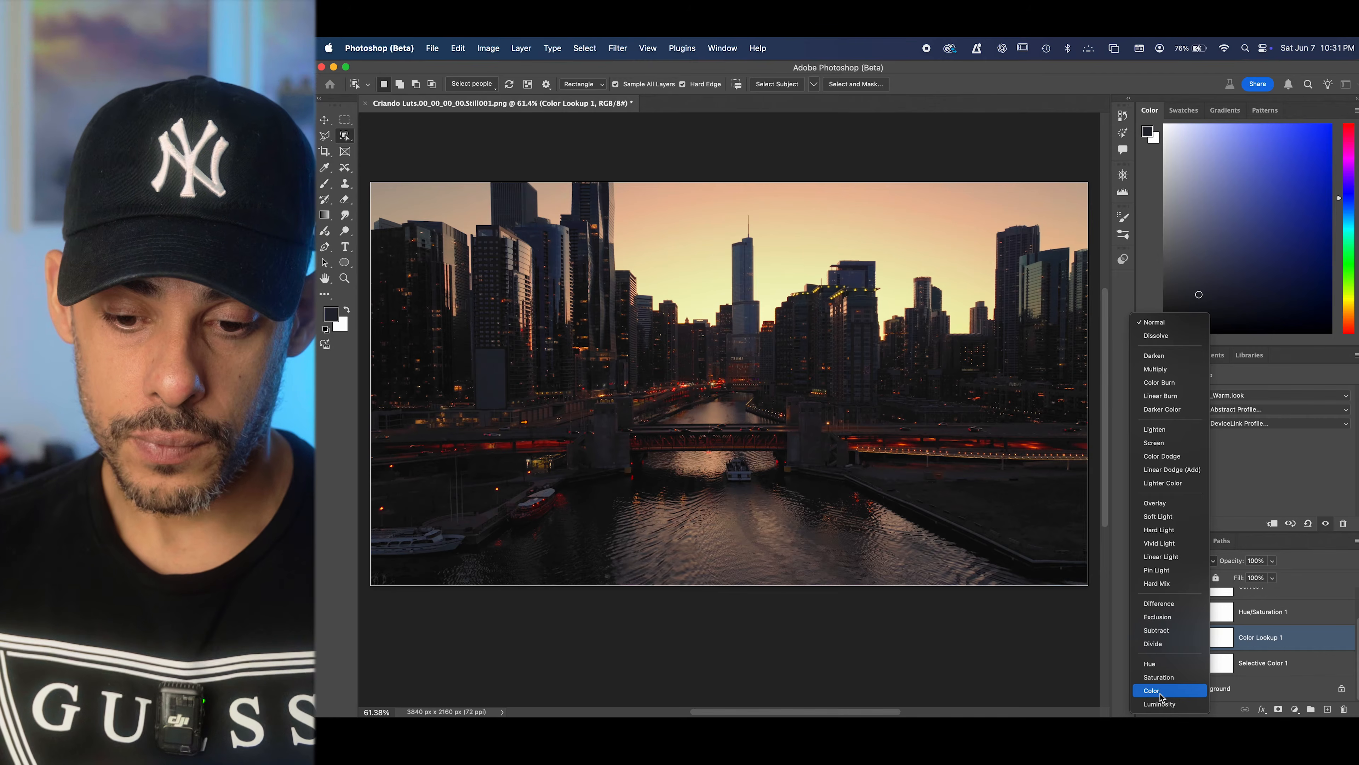
left_click(1162, 693)
left_click(1145, 640)
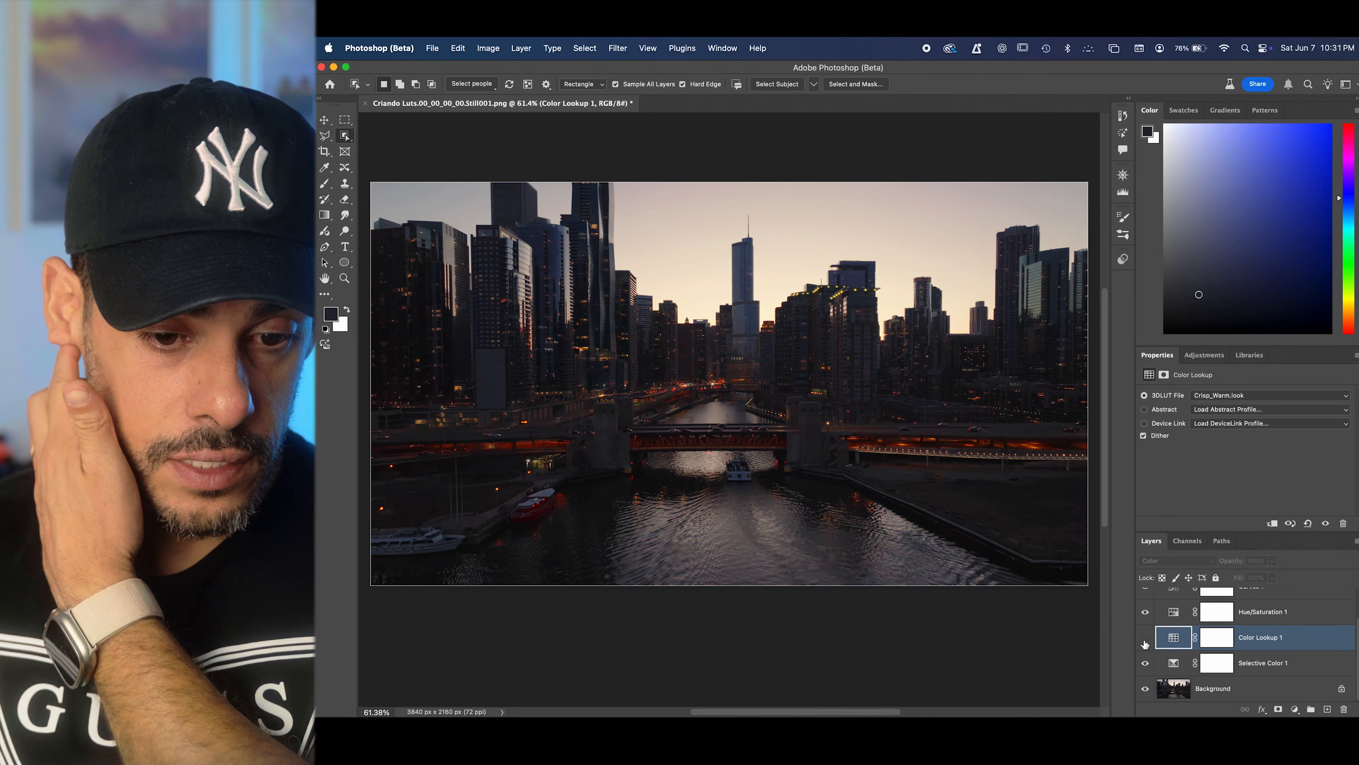
left_click(1145, 640)
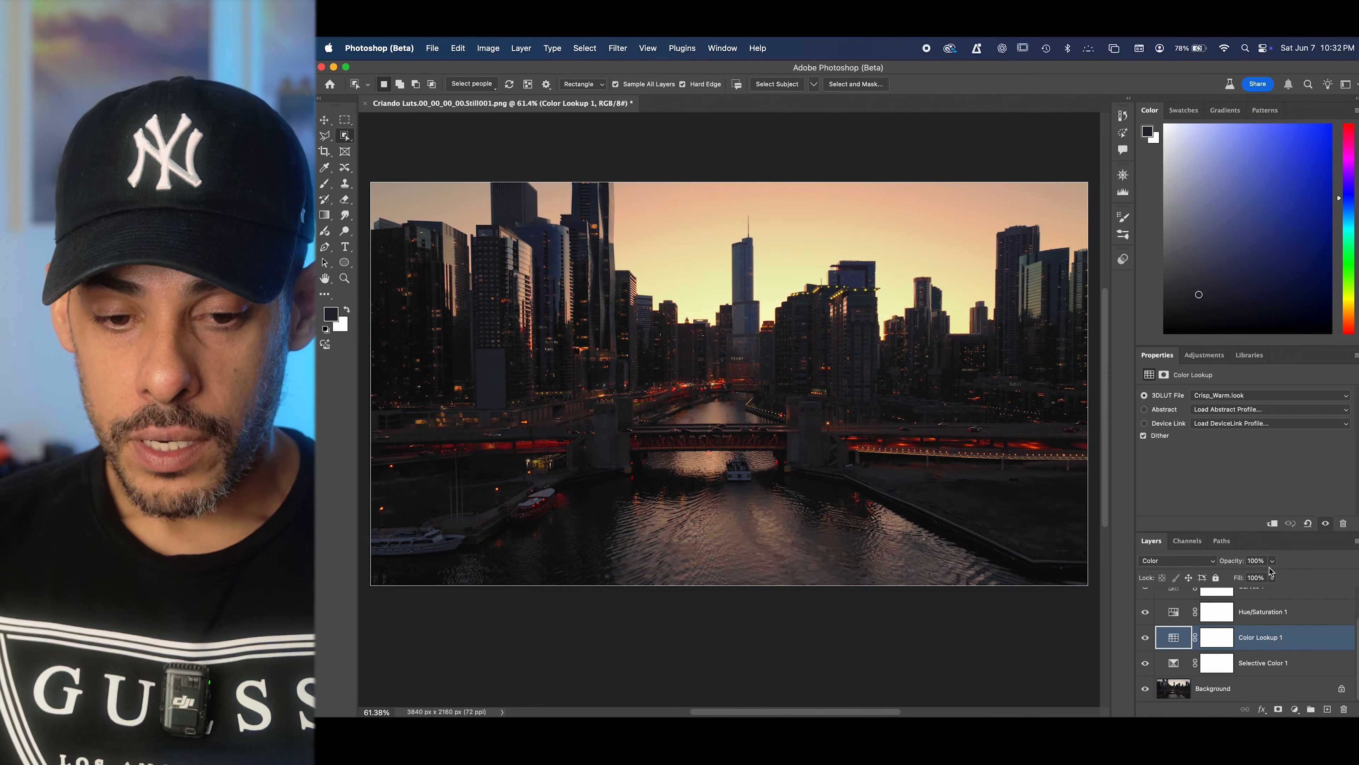
Reduce the opacity of the Color Lookup 1 layer to 45%.
left_click(1271, 563)
left_click_drag(1273, 576, 1319, 579)
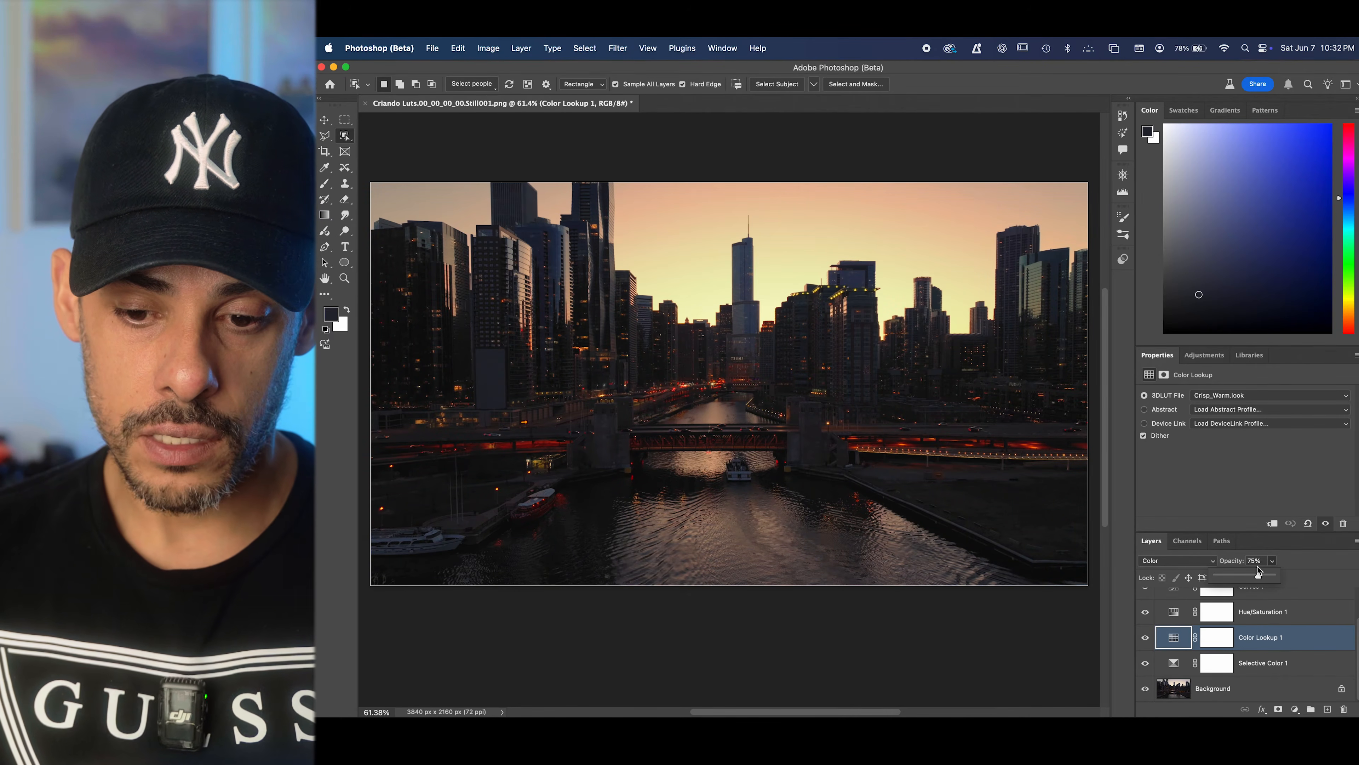
left_click(1229, 576)
left_click_drag(1229, 579, 1242, 580)
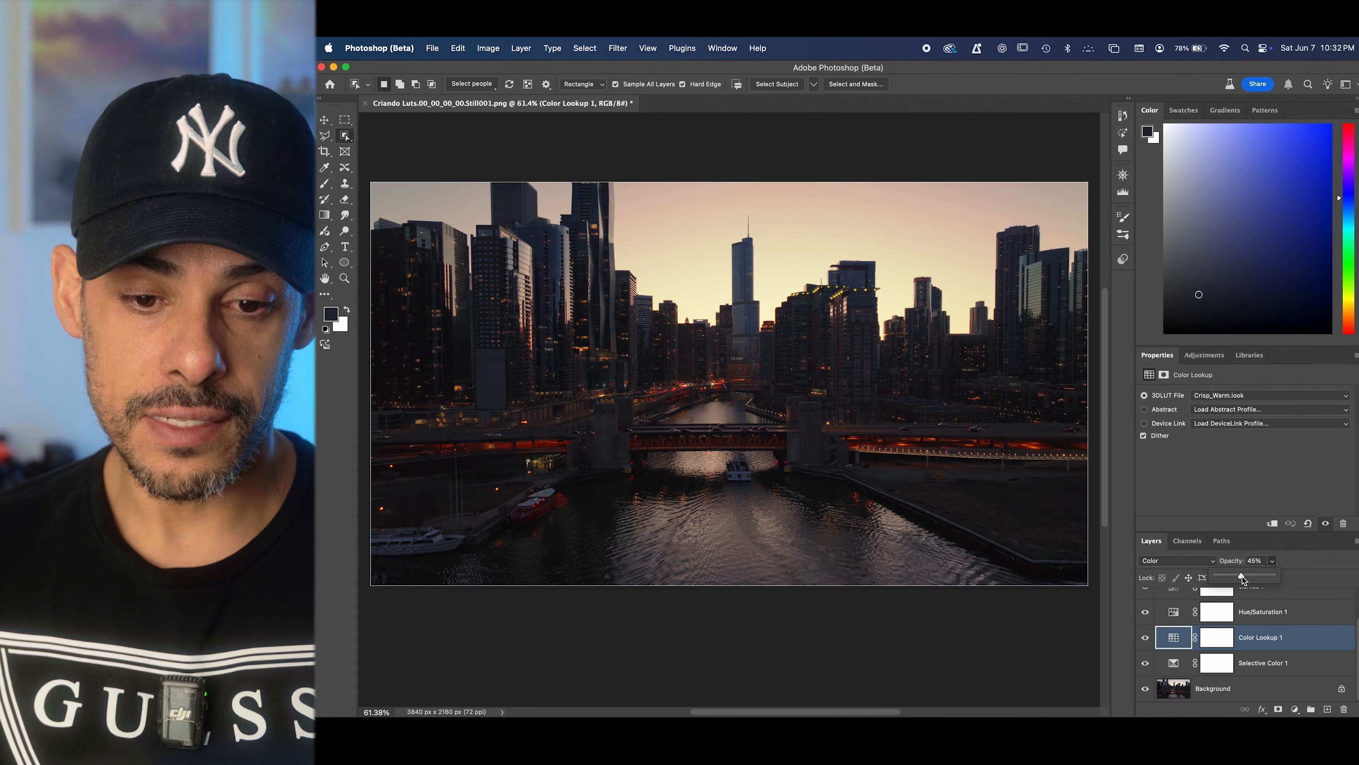
left_click(1288, 638)
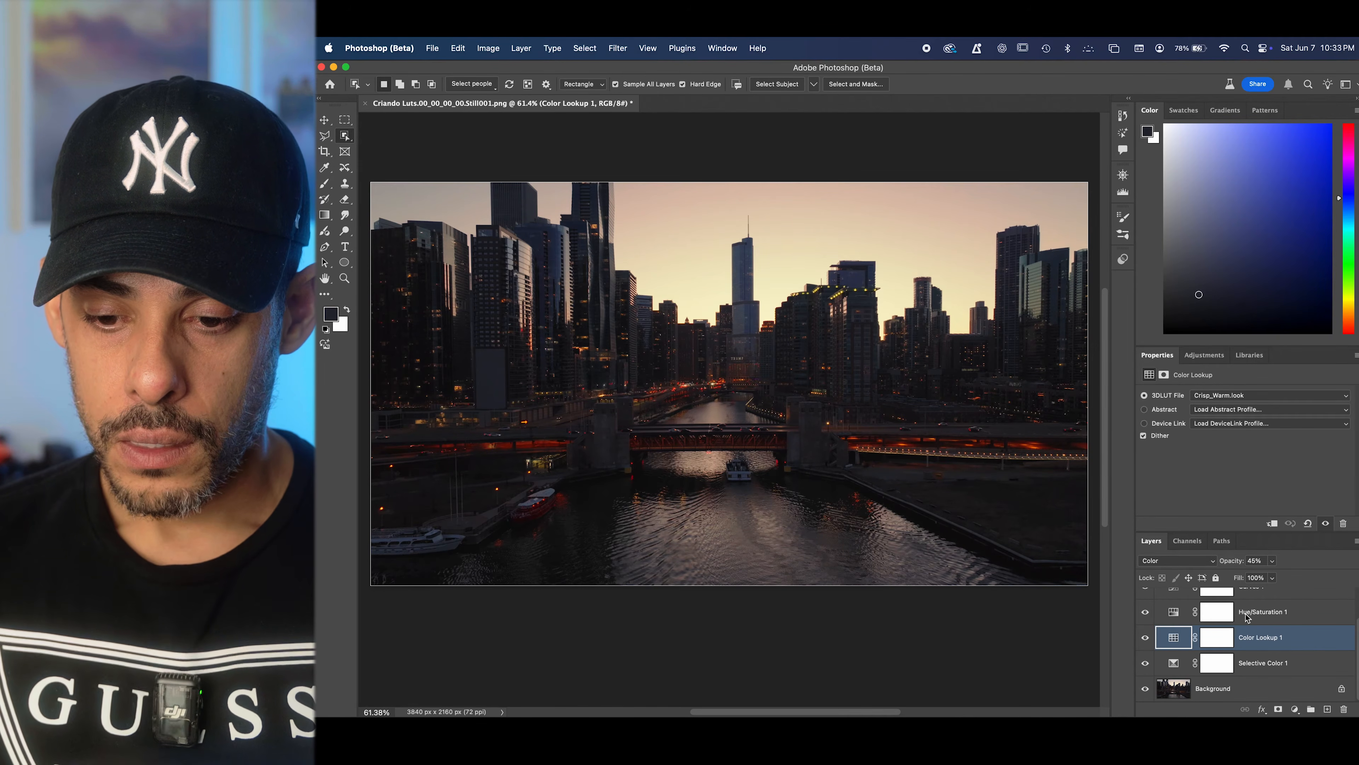
Raise the Reds saturation to +100 in the Hue/Saturation 1 adjustment layer.
left_click(1182, 615)
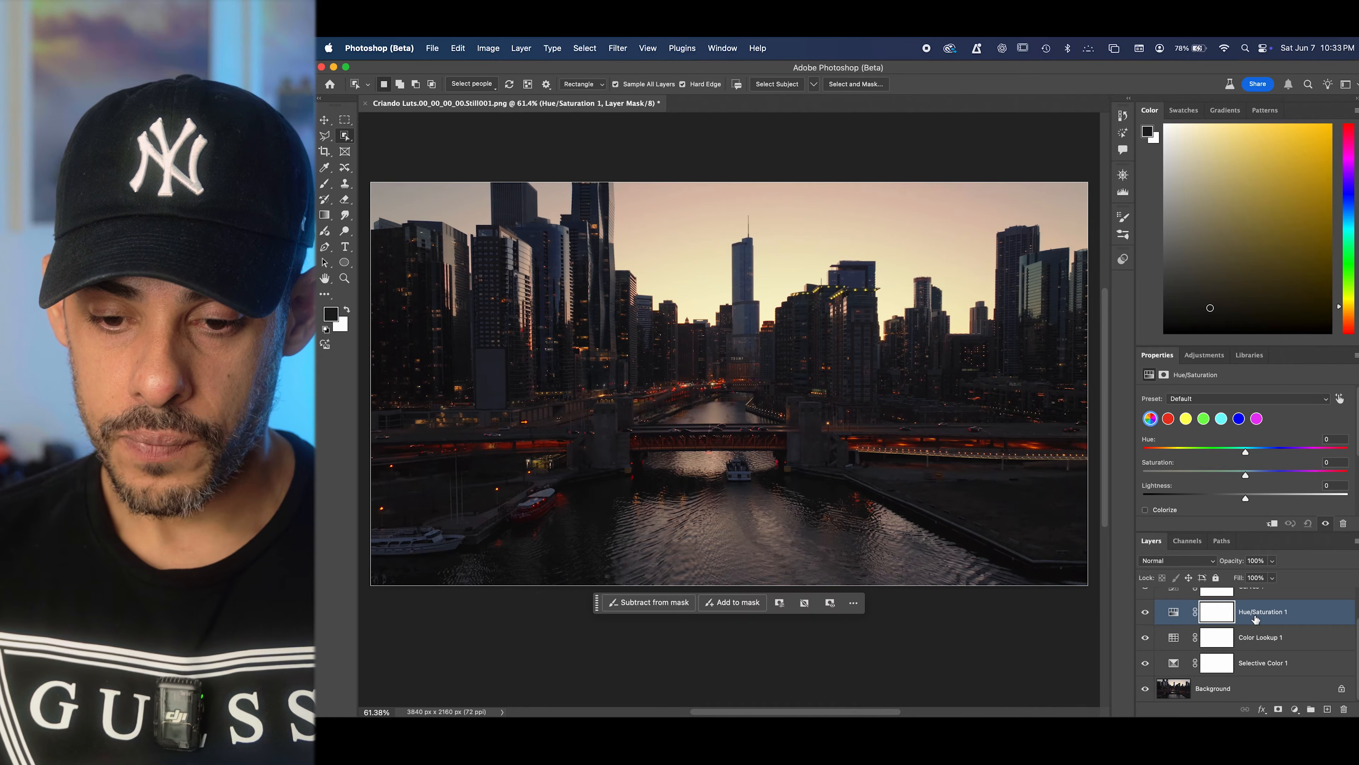
left_click(1173, 611)
left_click(1169, 419)
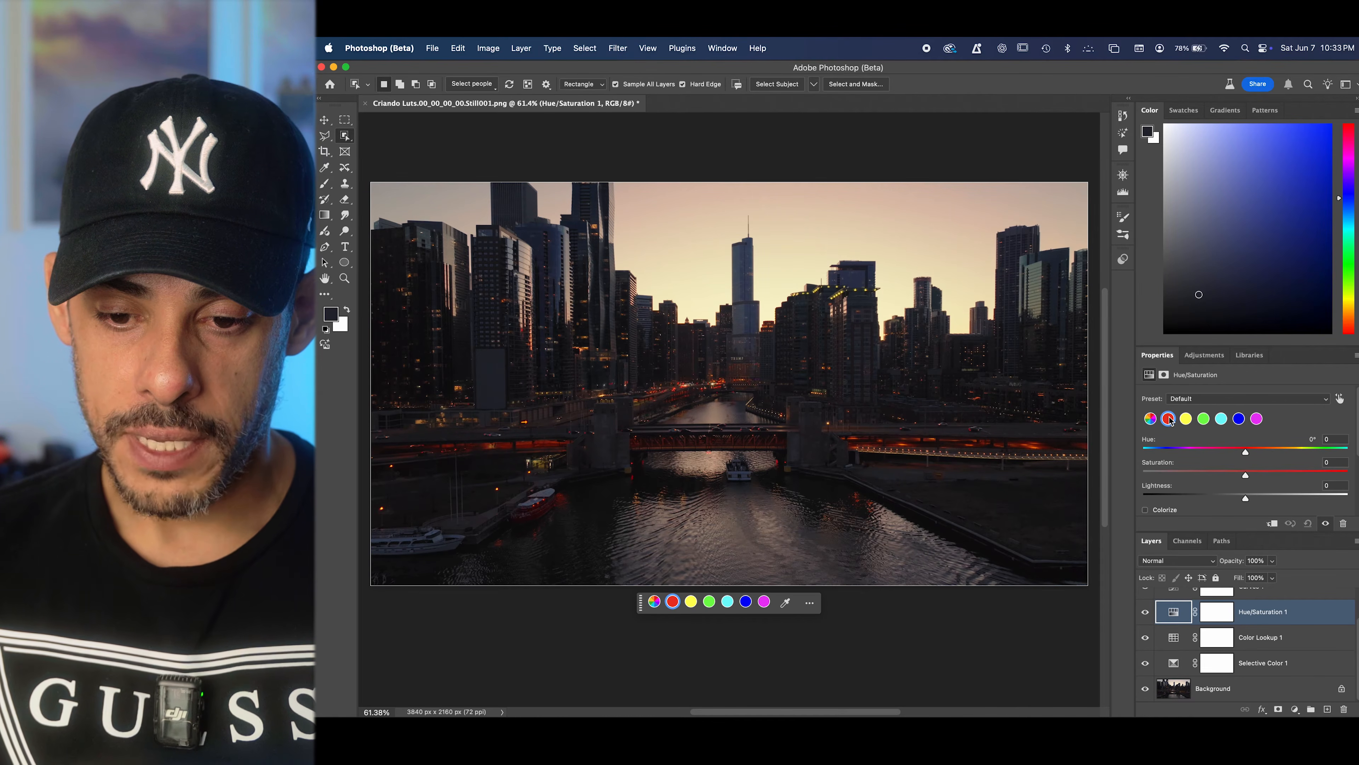
scroll(728, 407, "up", 4)
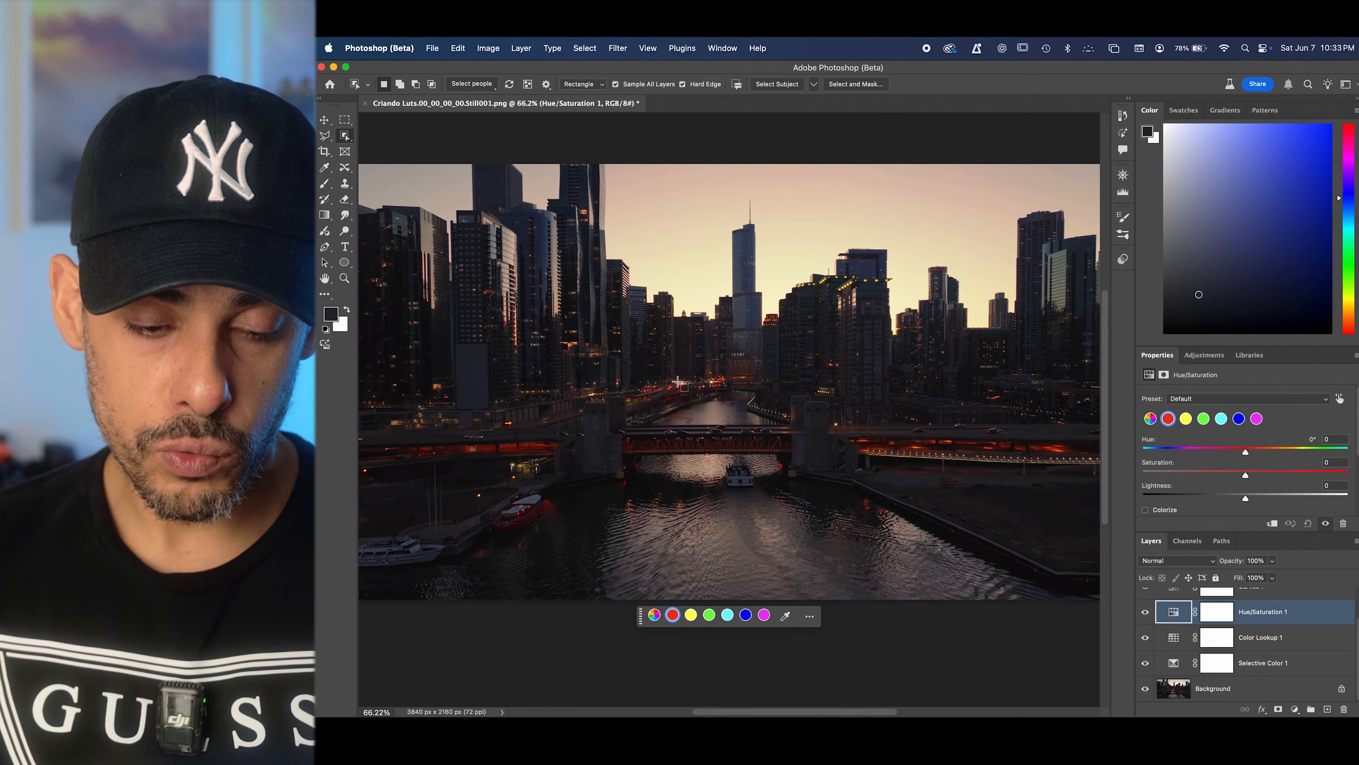
scroll(678, 381, "up", 6)
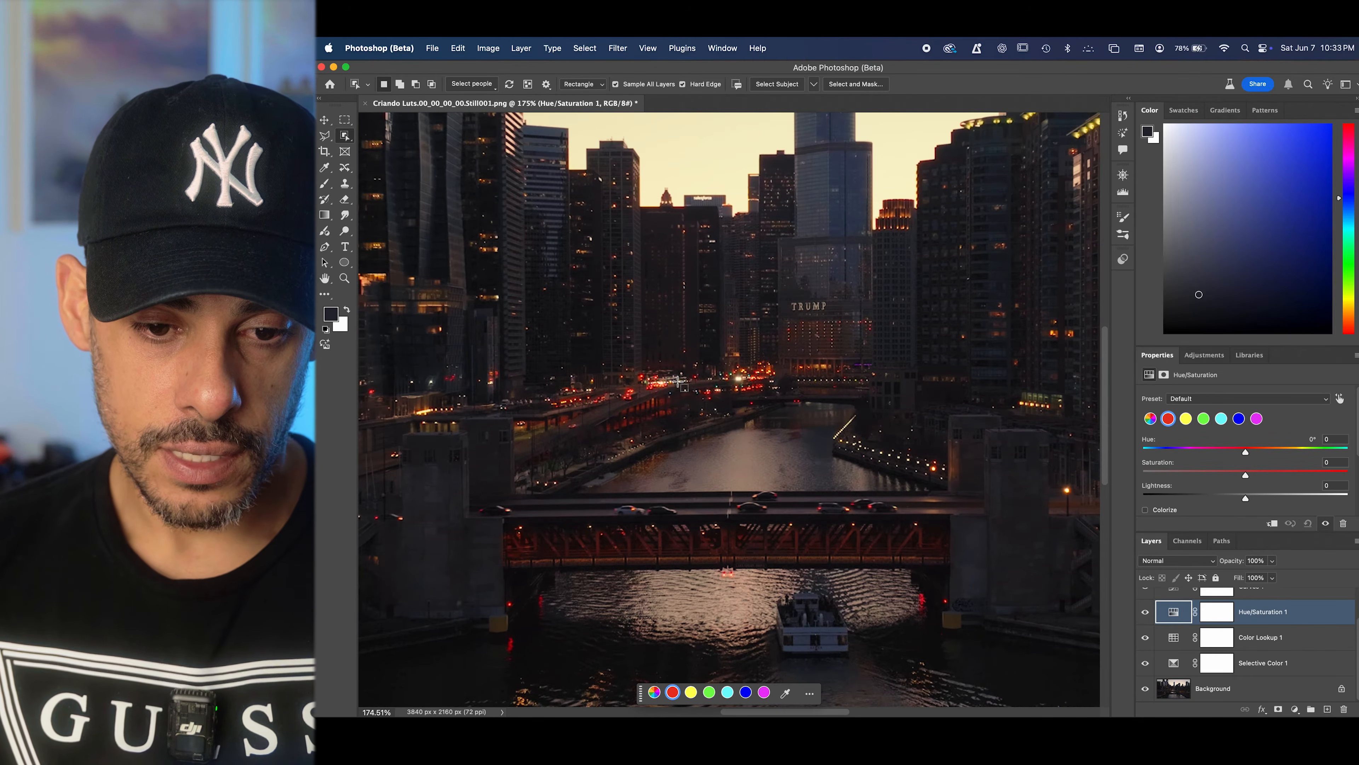
scroll(678, 382, "up", 1)
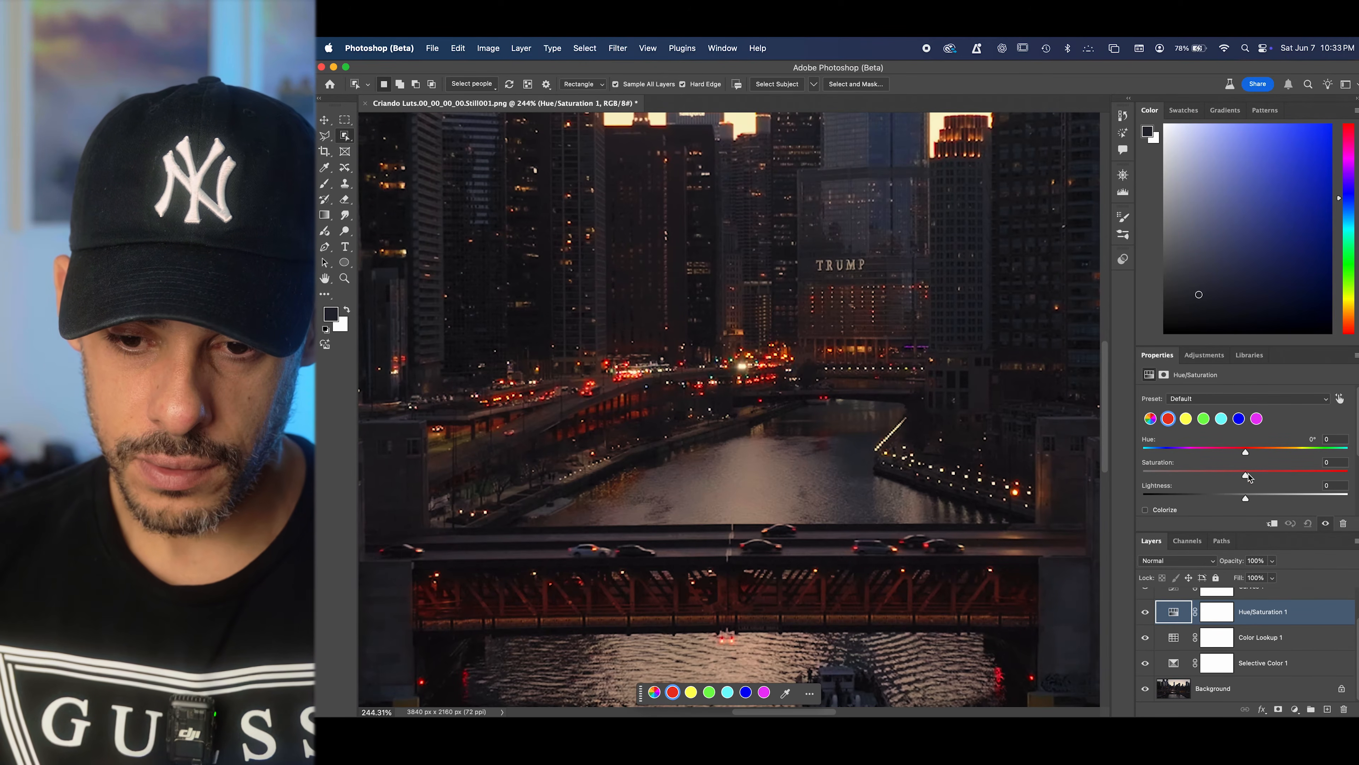
left_click_drag(1246, 477, 1348, 477)
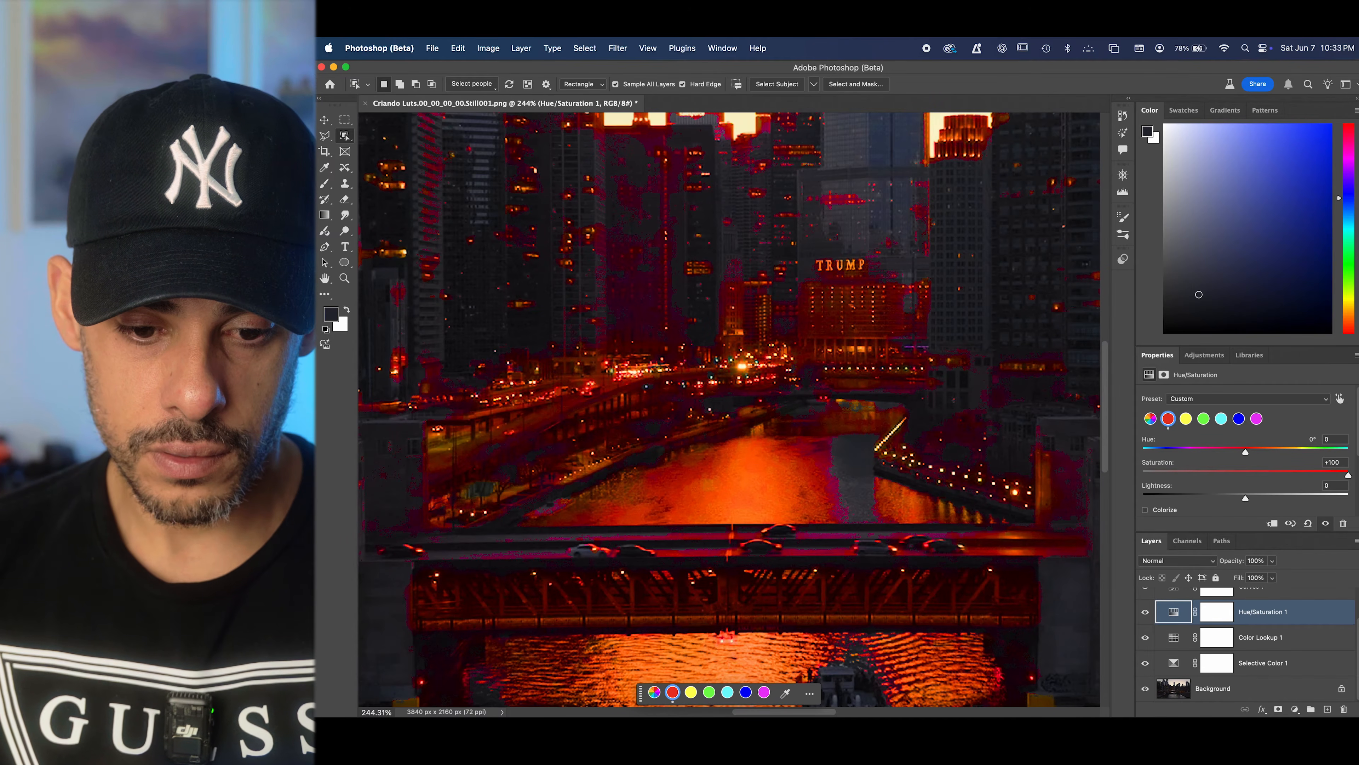
Reduce the Reds saturation to +23 in the Hue/Saturation 1 adjustment layer.
scroll(726, 381, "down", 6)
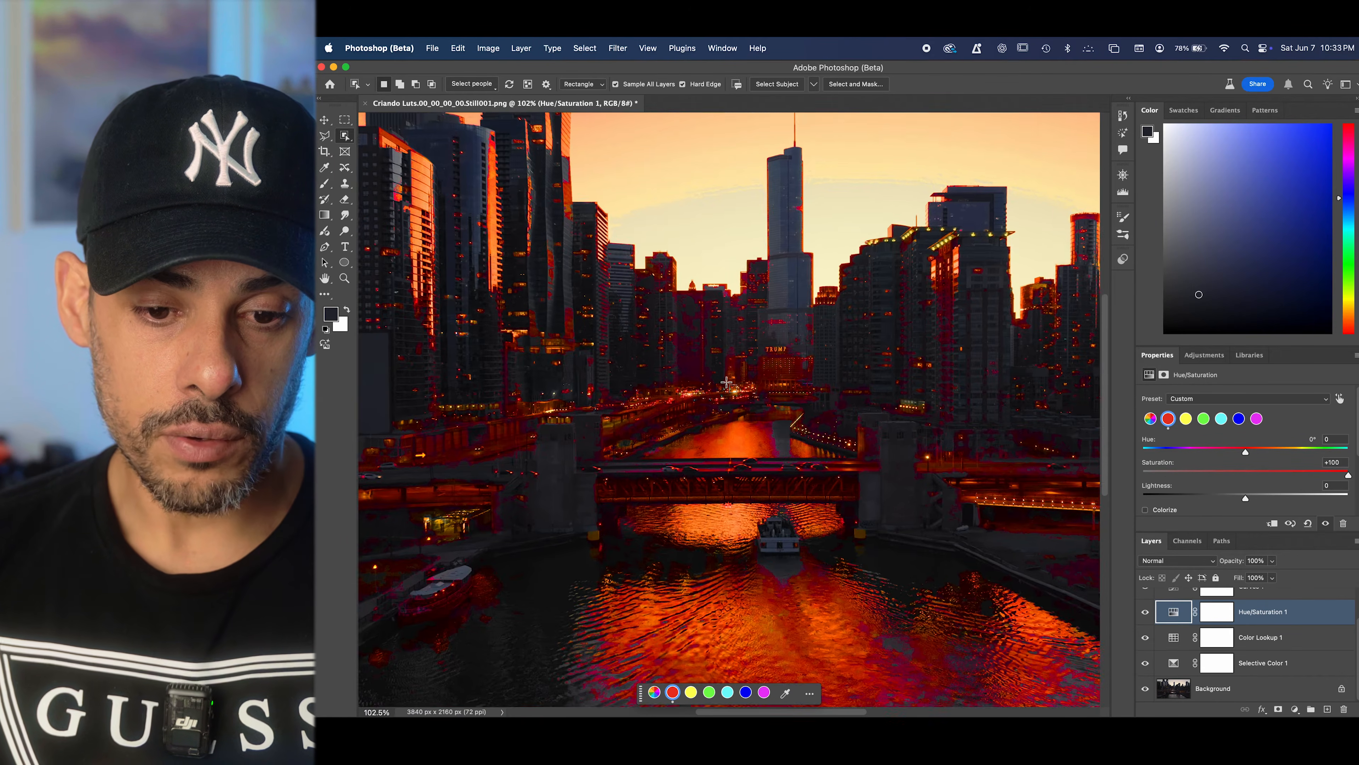
scroll(726, 381, "down", 1)
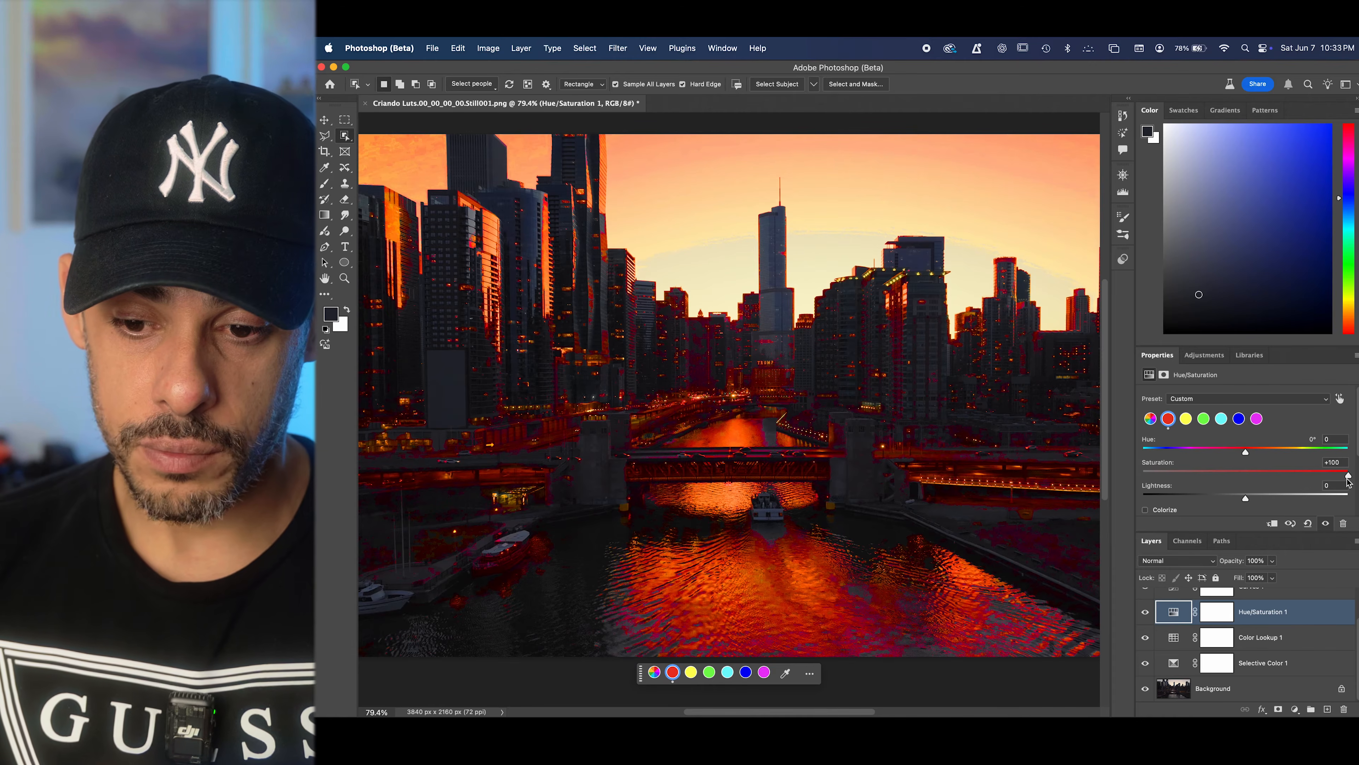
left_click_drag(1349, 476, 1256, 476)
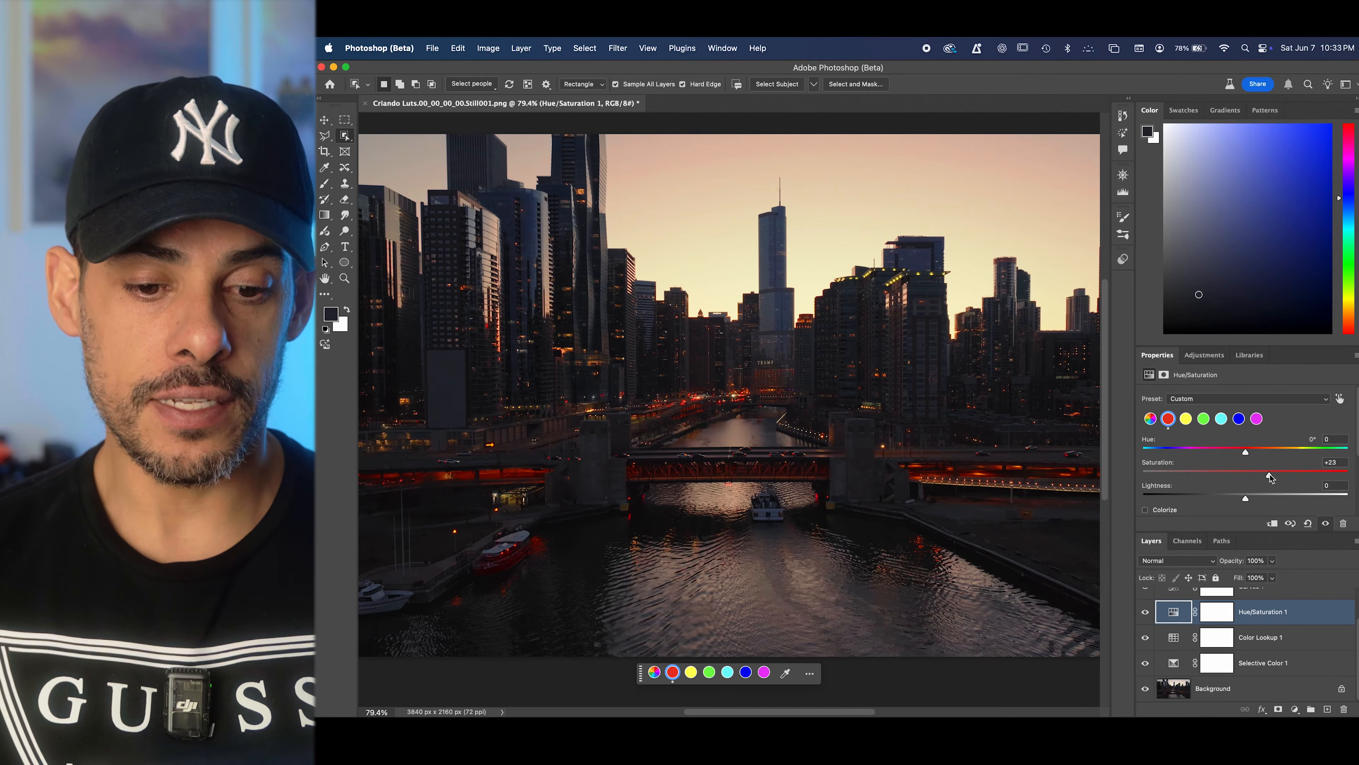
Set the Yellows saturation to +7 and hue to -1 in the Hue/Saturation 1 adjustment layer.
left_click(1185, 419)
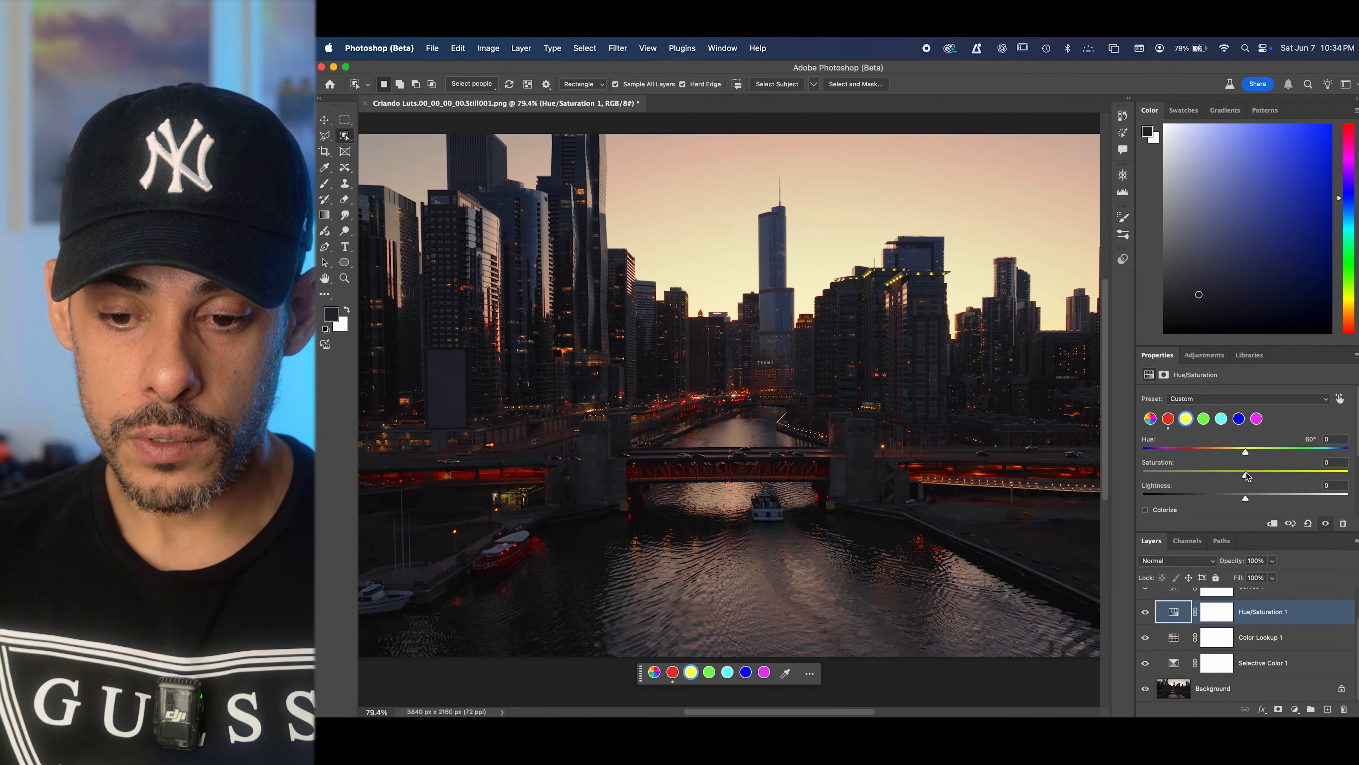
left_click_drag(1247, 475, 1142, 475)
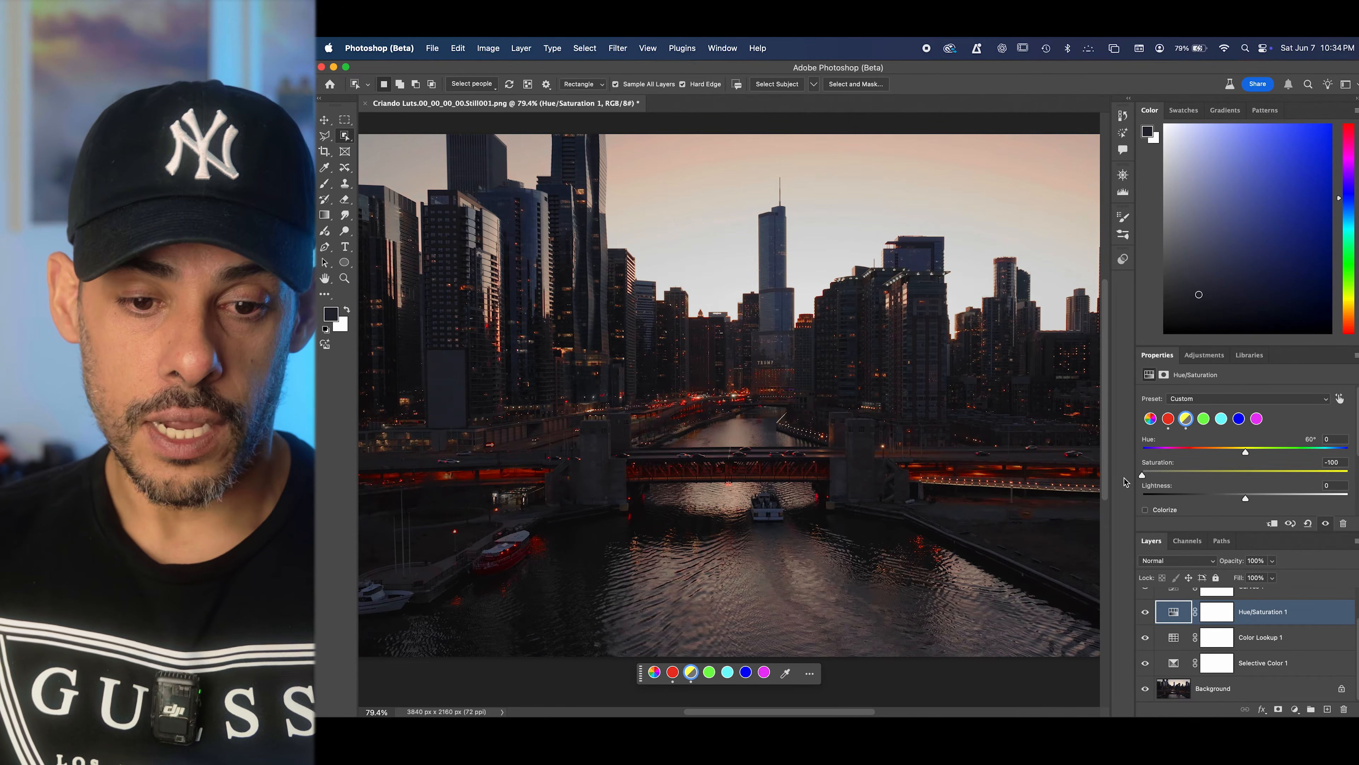
left_click(1304, 475)
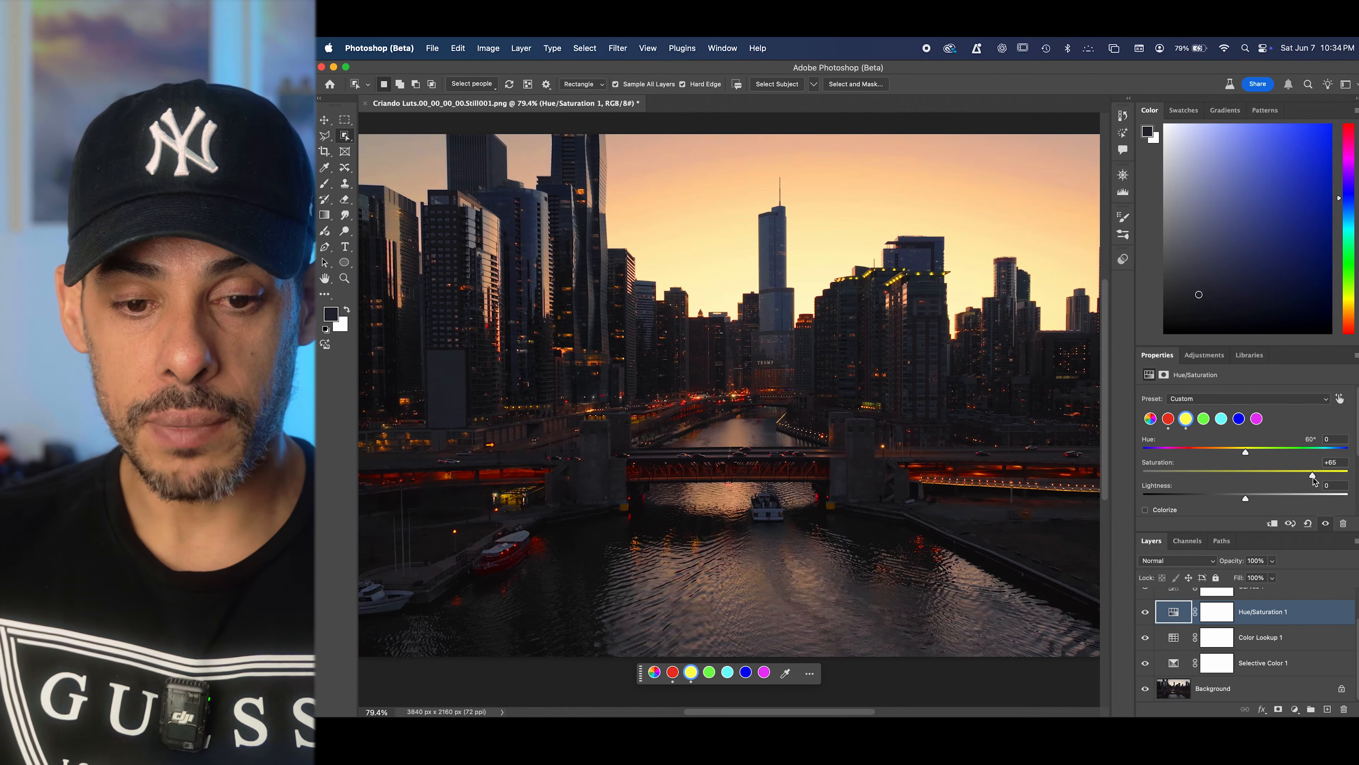
left_click_drag(1304, 476, 1266, 476)
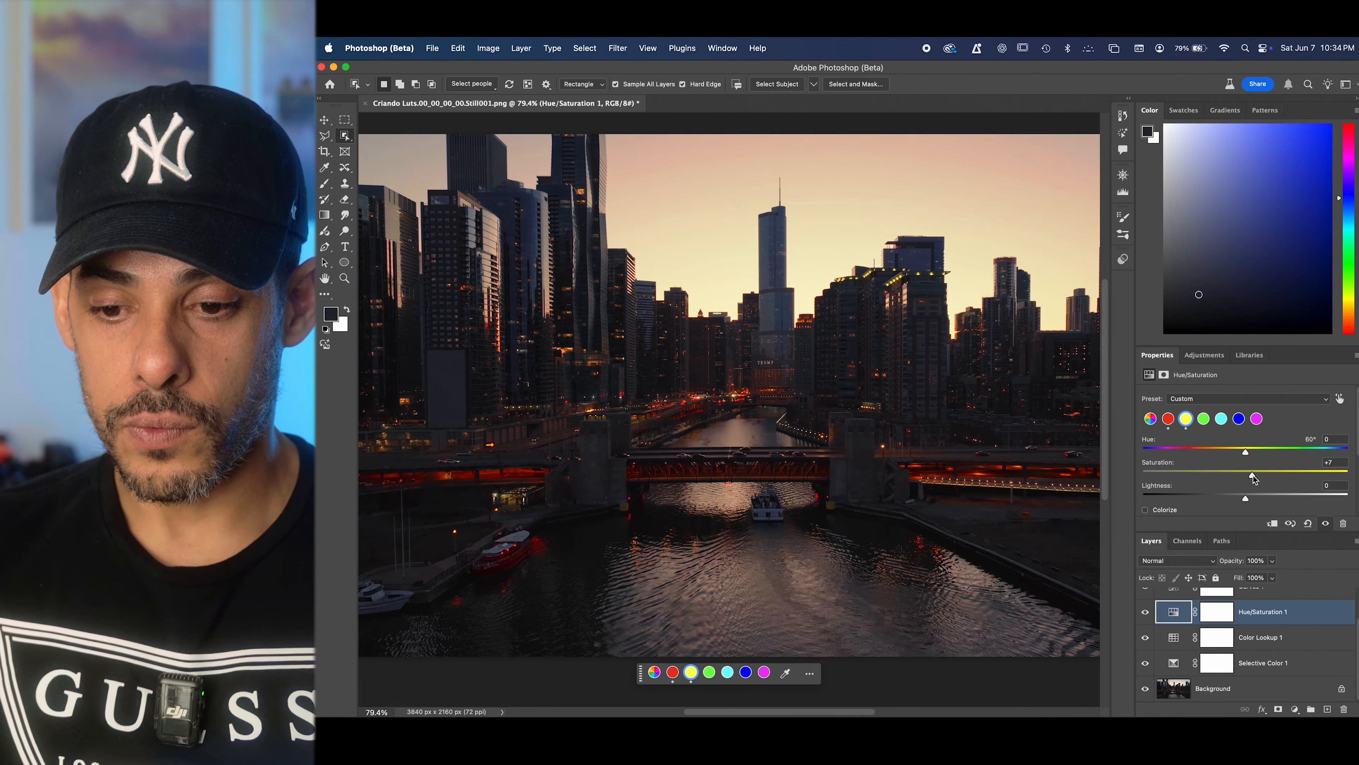
mouse_move(1246, 454)
left_mouse_down()
mouse_move(1233, 455)
mouse_move(1274, 459)
mouse_move(1247, 457)
left_mouse_up()
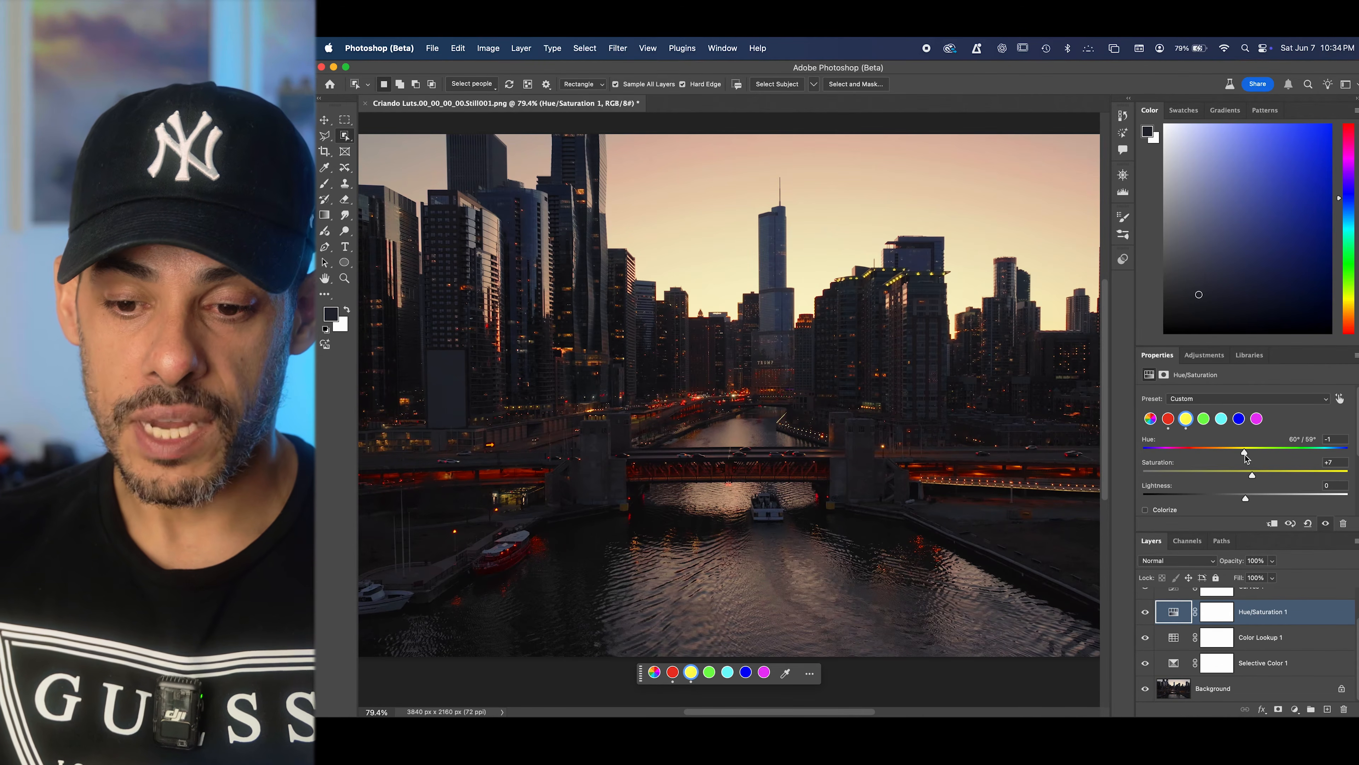
Open the Curves 1 adjustment layer's settings and enlarge their area so the whole curve graph fits.
scroll(1263, 626, "up", 2)
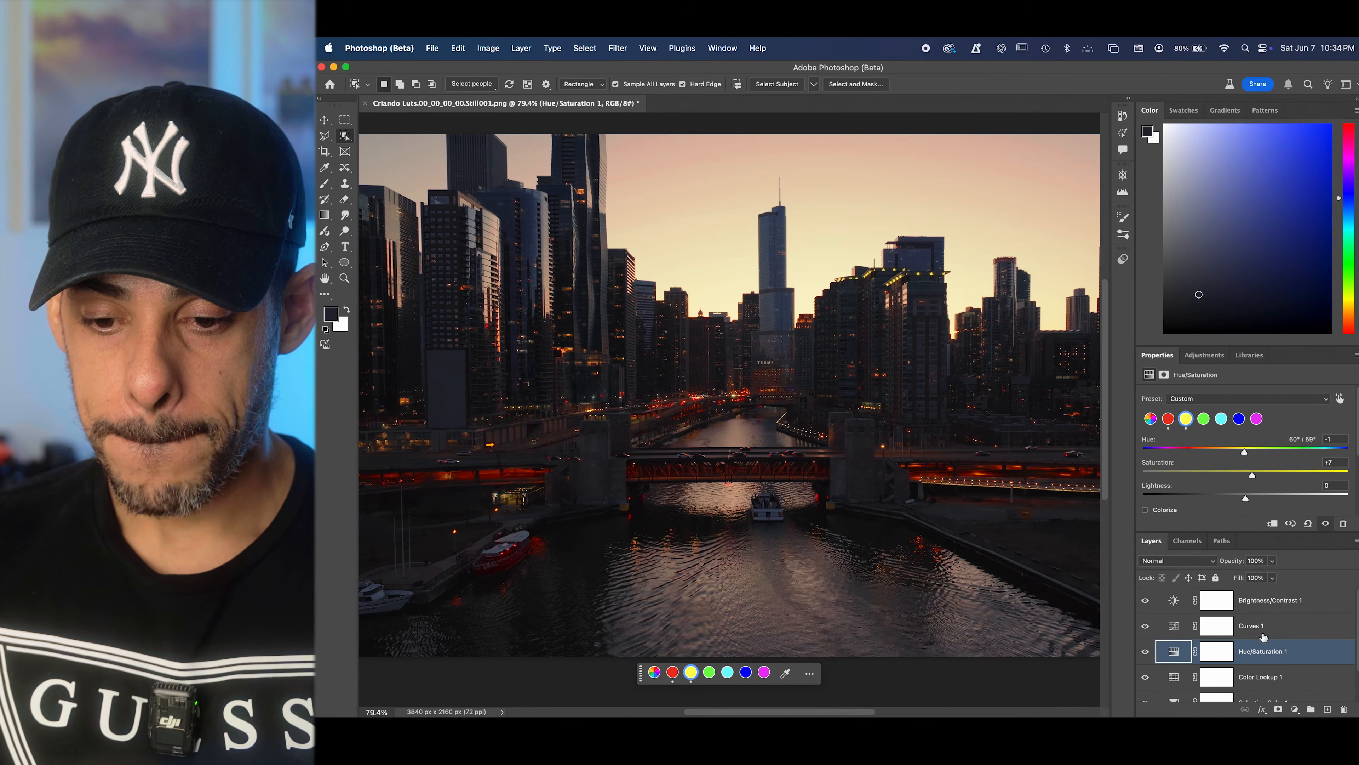
left_click(1261, 633)
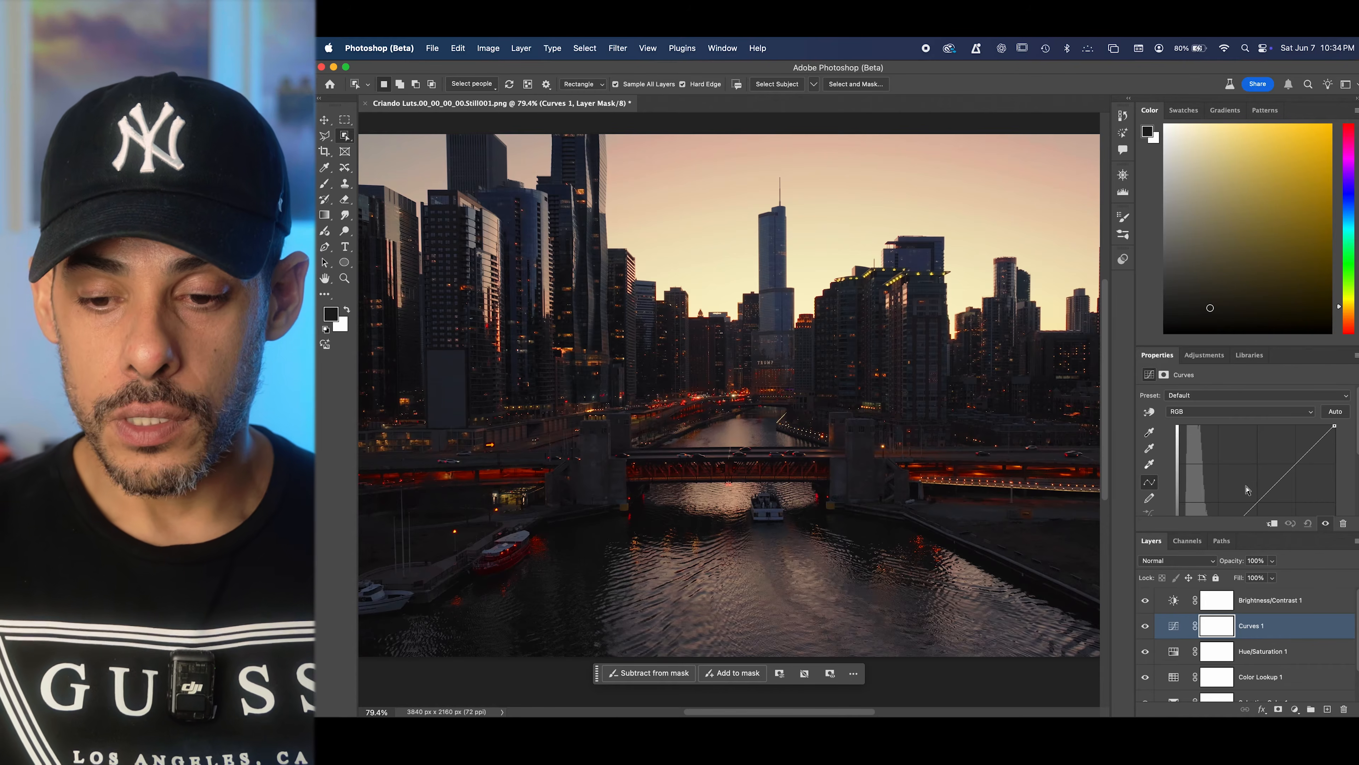
scroll(1247, 429, "down", 2)
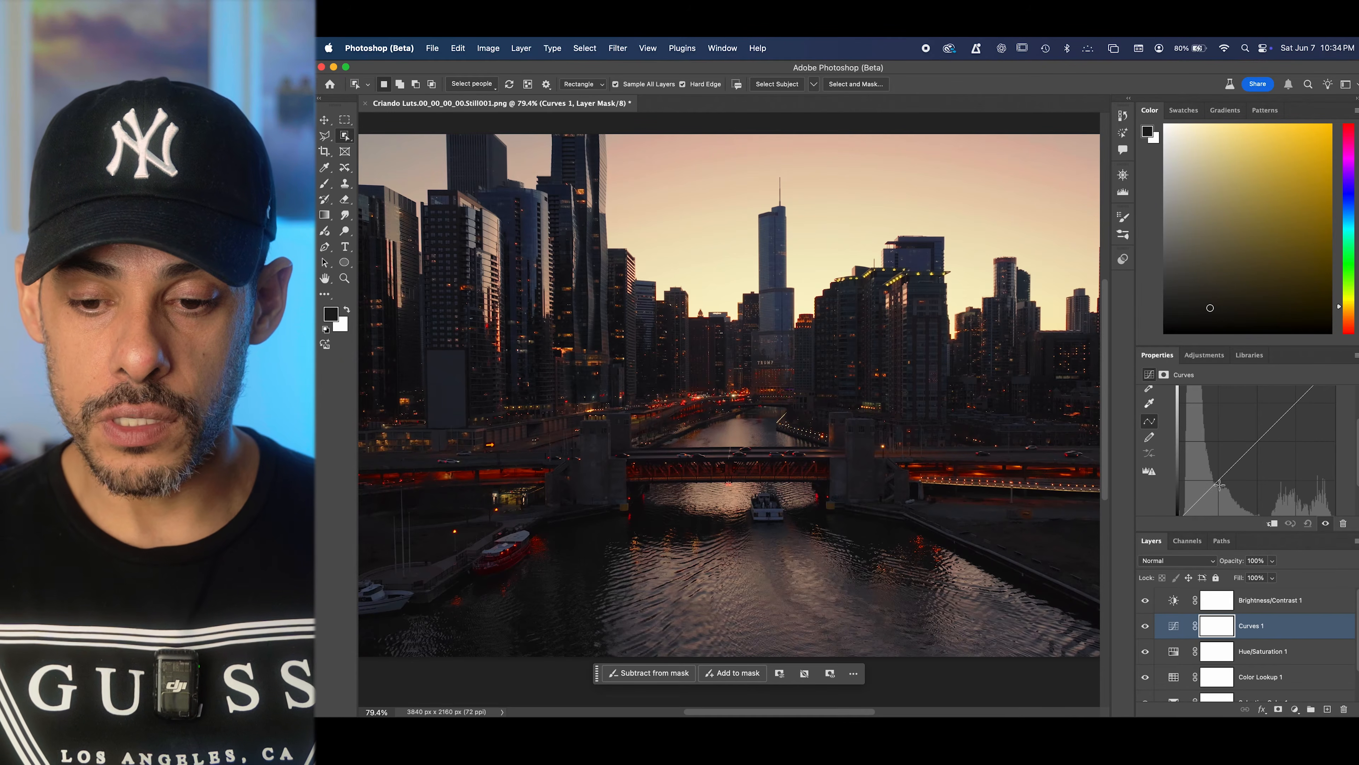
left_click_drag(1219, 484, 1220, 484)
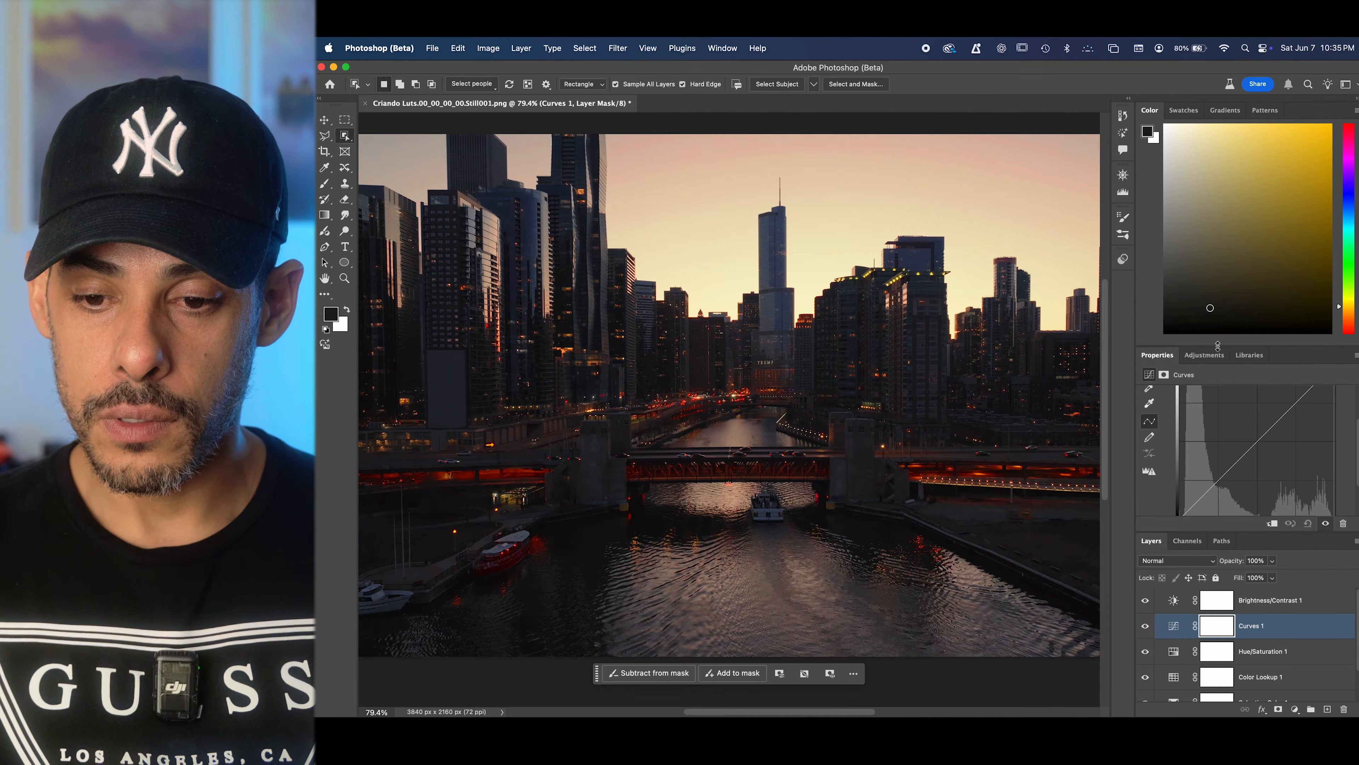
left_click_drag(1218, 346, 1221, 255)
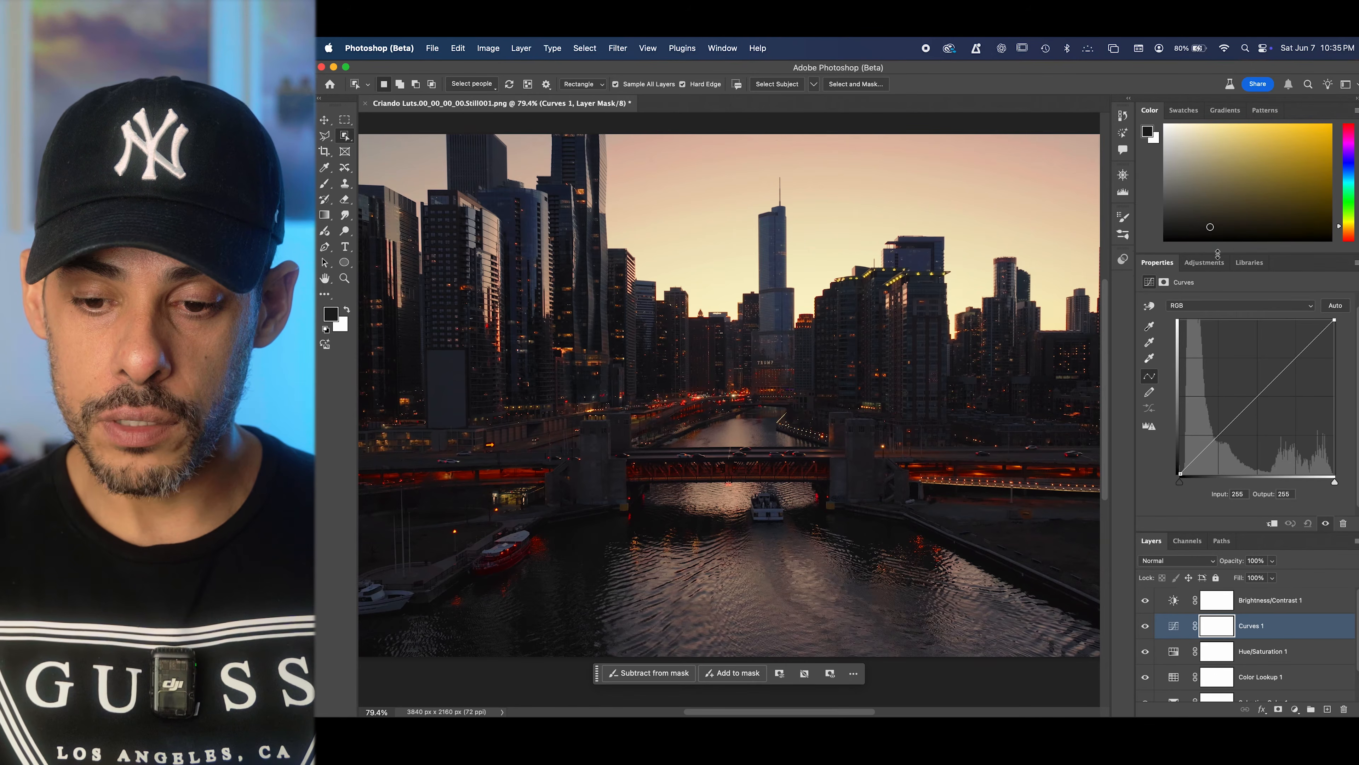
Add RGB curve points: shadows at input 66, output 62, highlights raised to about 184, 192, and midtones at 131, 128.
left_click(1219, 437)
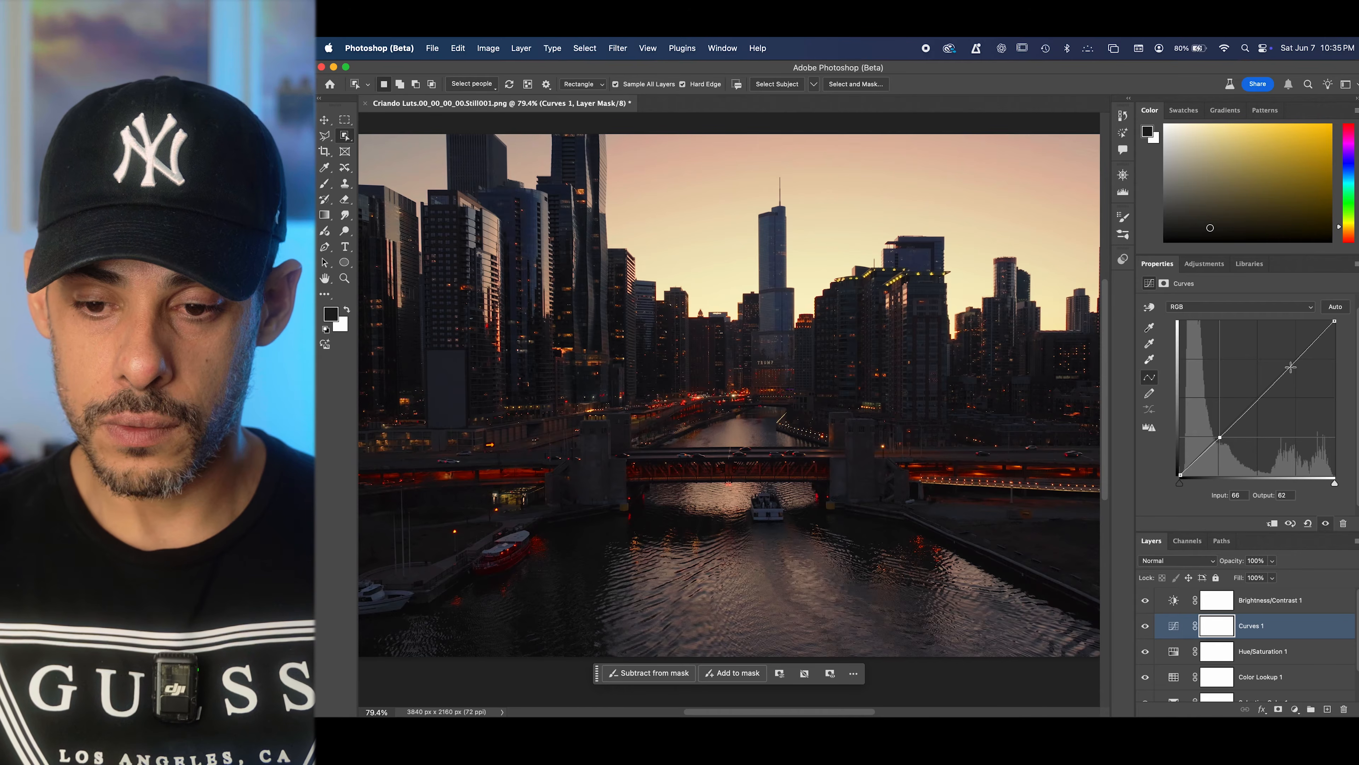
left_click_drag(1290, 367, 1259, 397)
left_click(1260, 392)
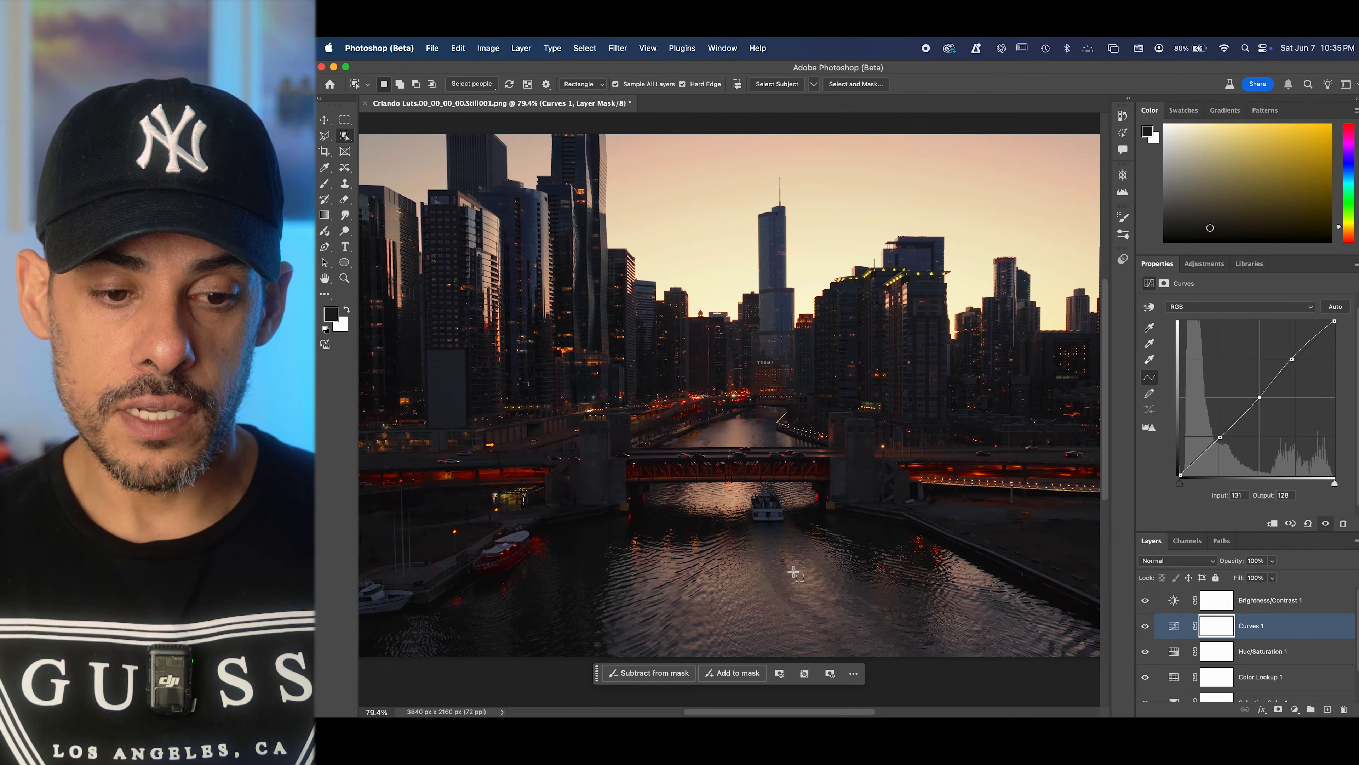
Raise the midtone point of the RGB curve to input 130, output 139 to brighten the water.
scroll(794, 572, "up", 5)
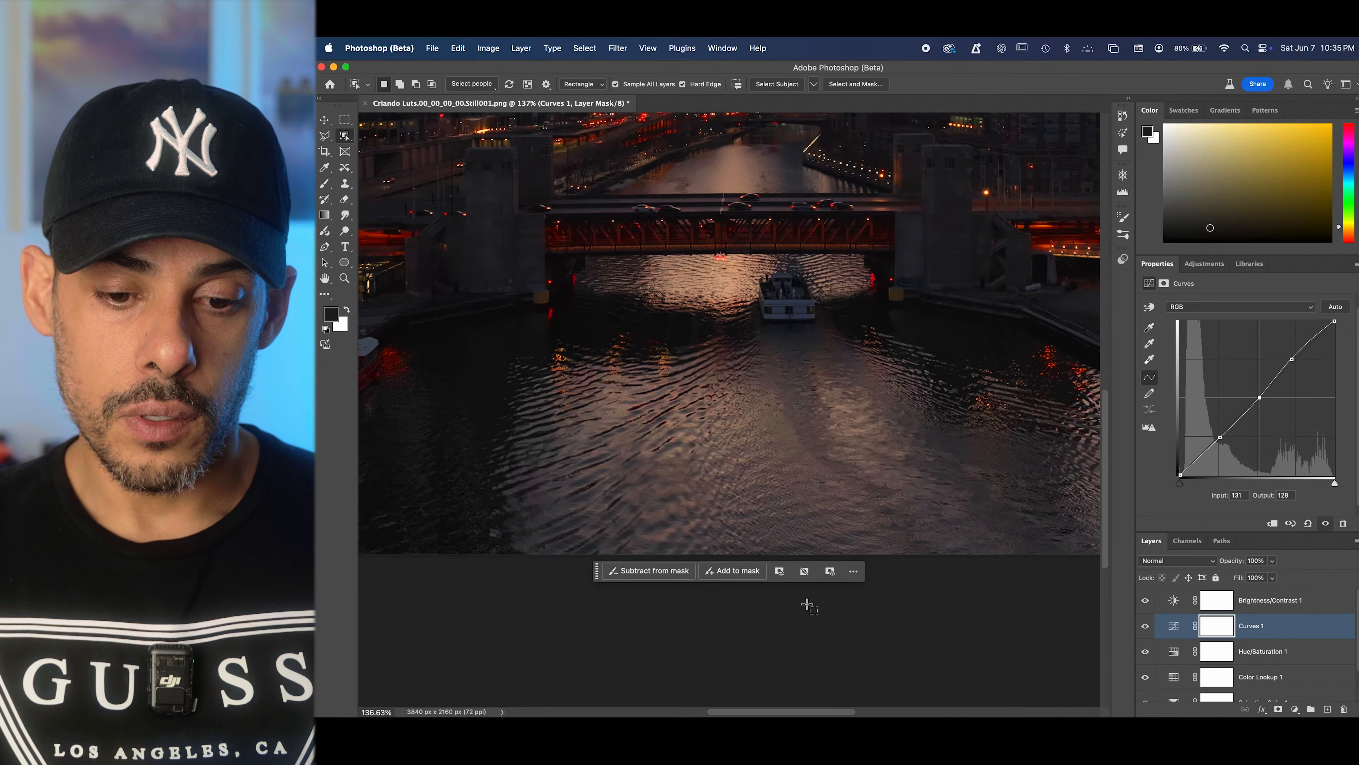
scroll(808, 605, "down", 2)
scroll(806, 602, "up", 4)
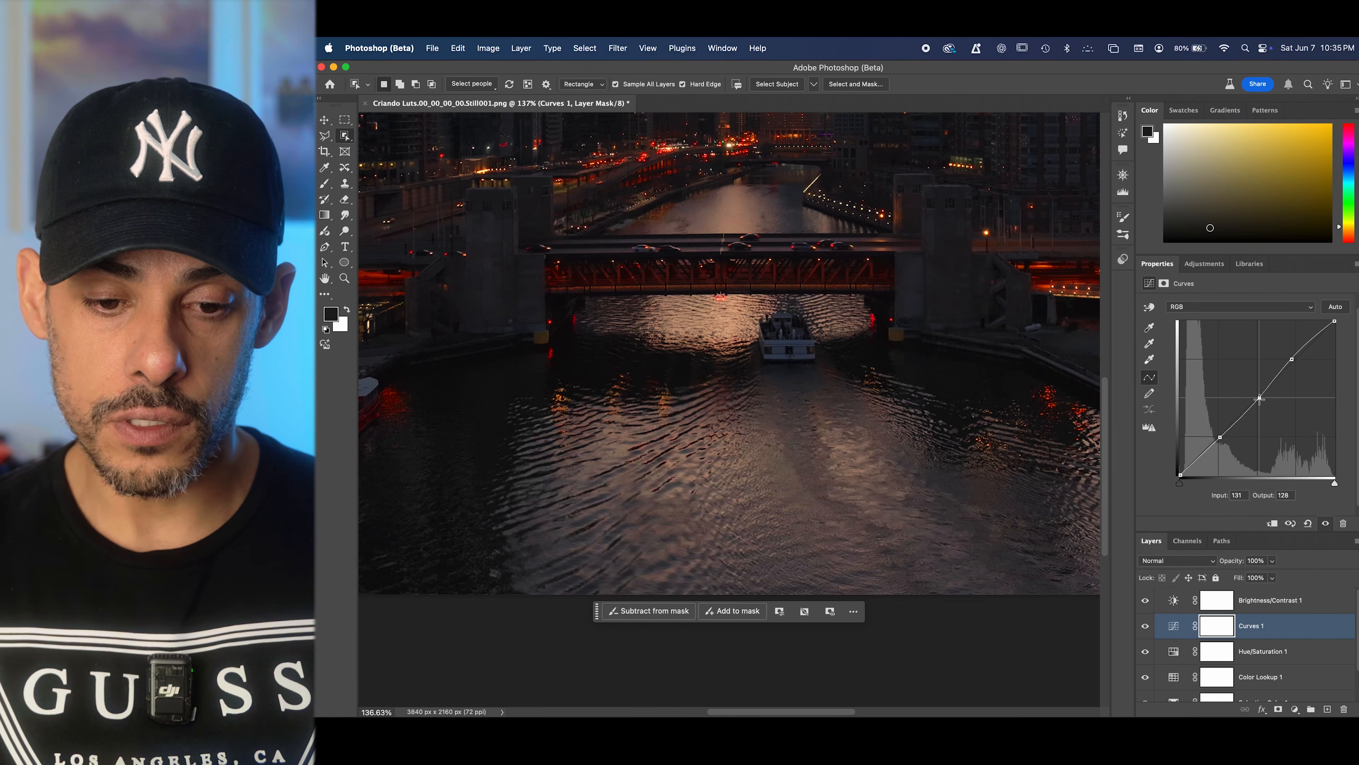
left_click_drag(1260, 398, 1256, 391)
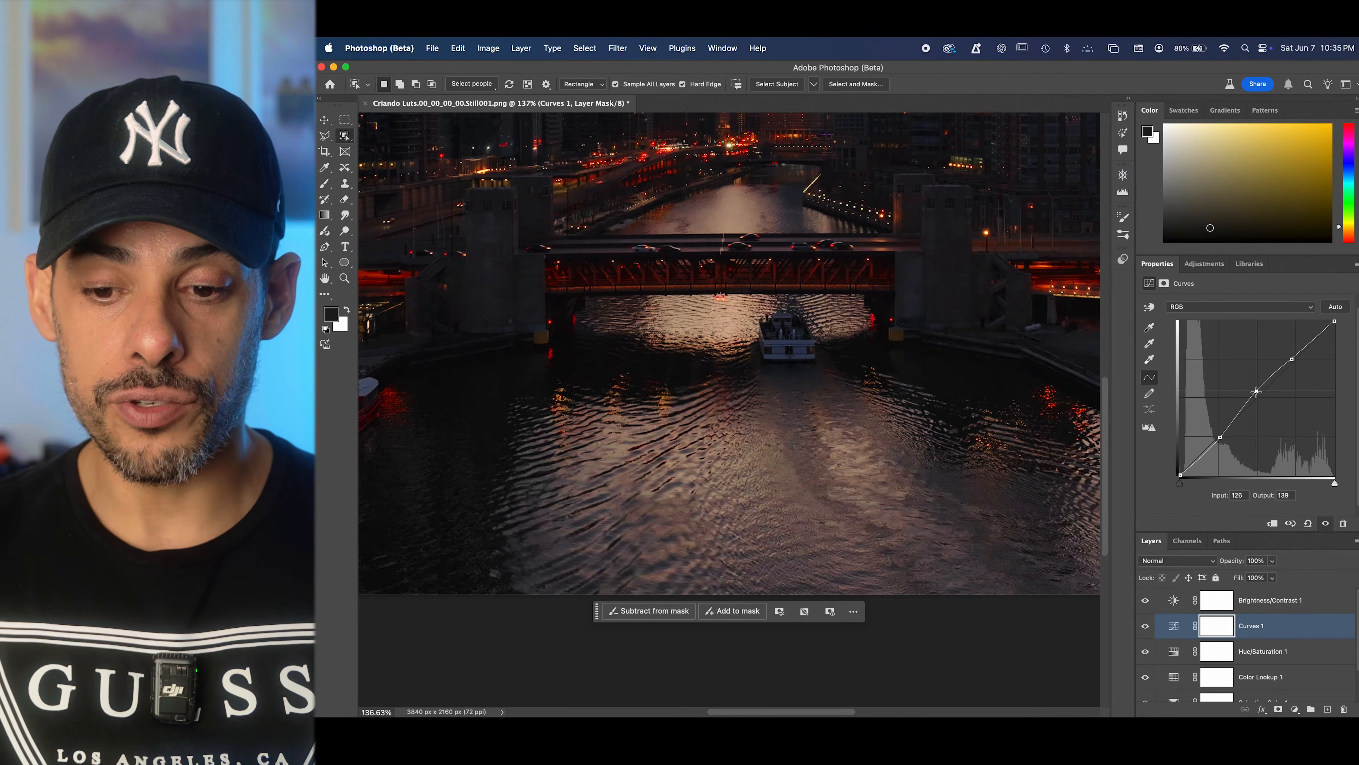
left_click_drag(1257, 392, 1256, 391)
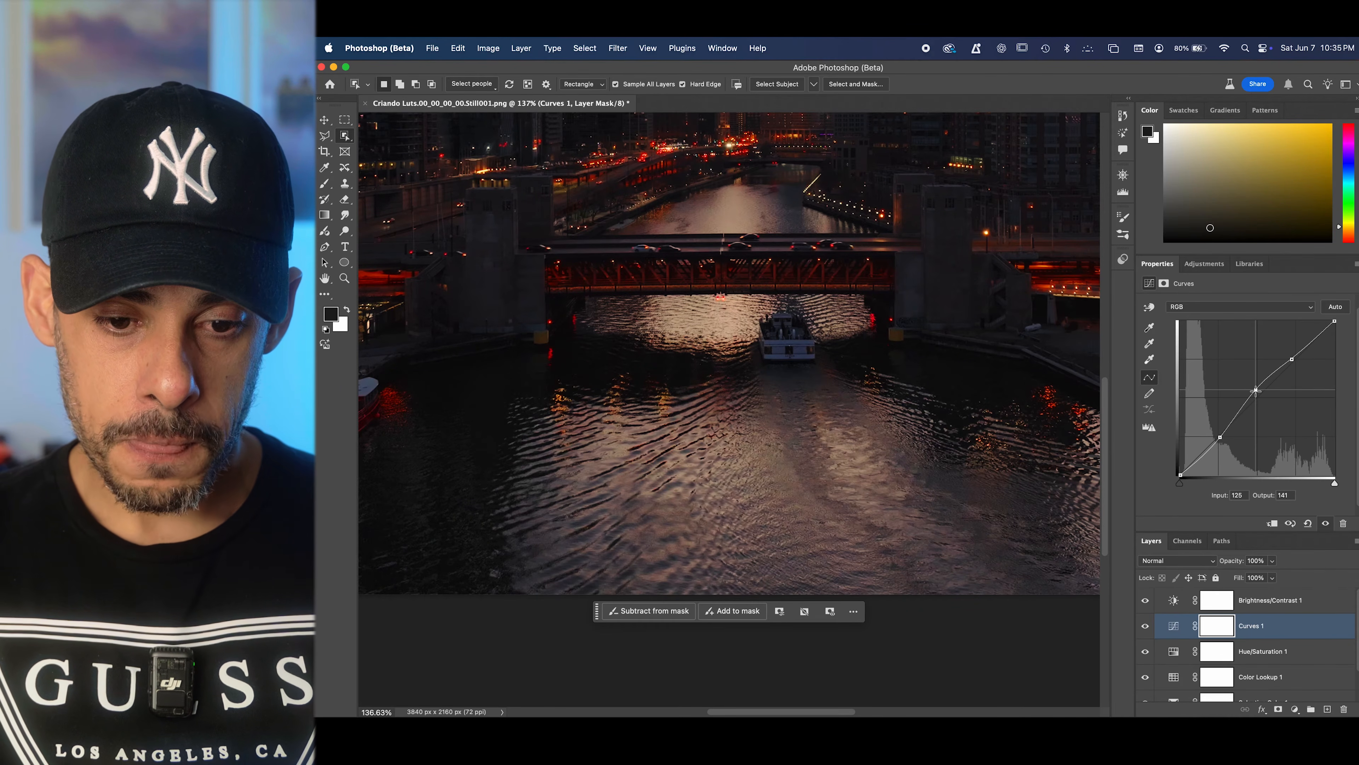
left_click_drag(1256, 390, 1258, 391)
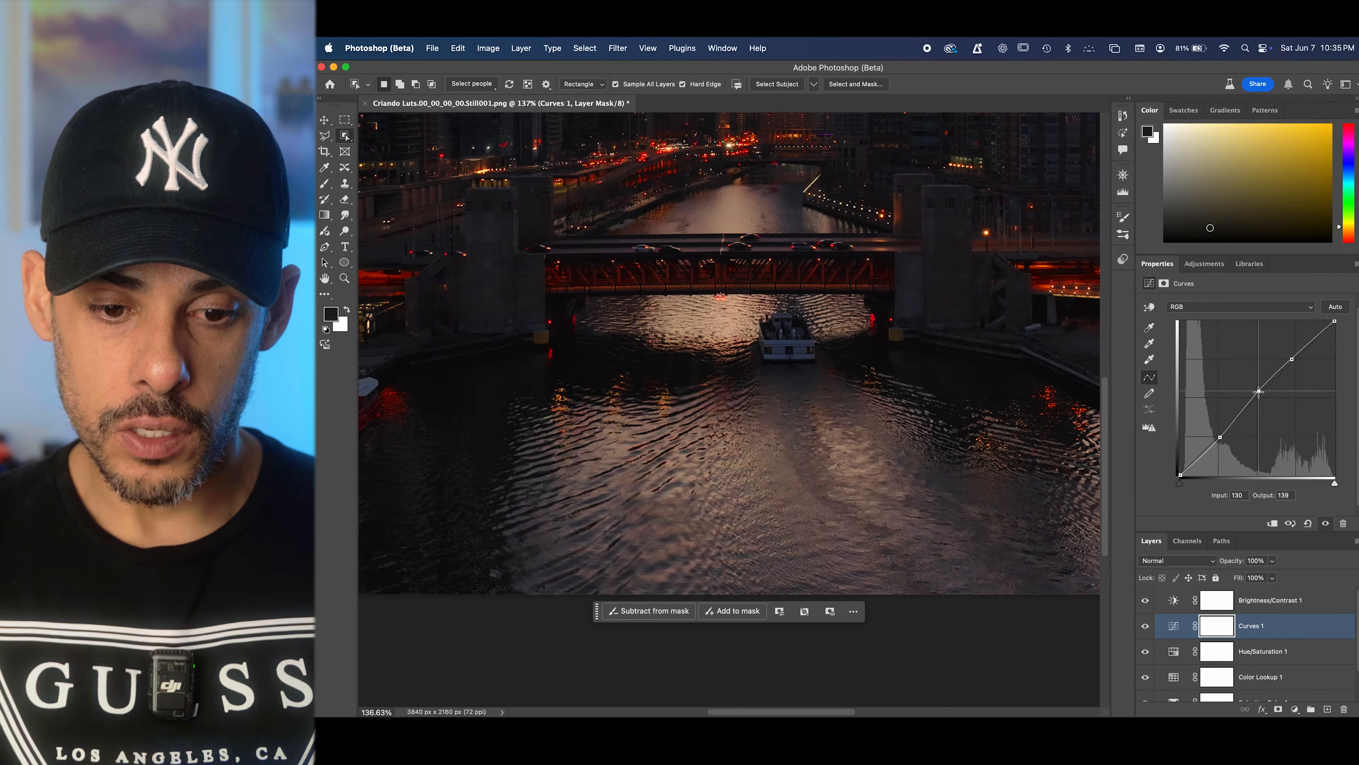
Fine-tune the highlight point of the RGB curve to input 186, output 193.
key("super+0")
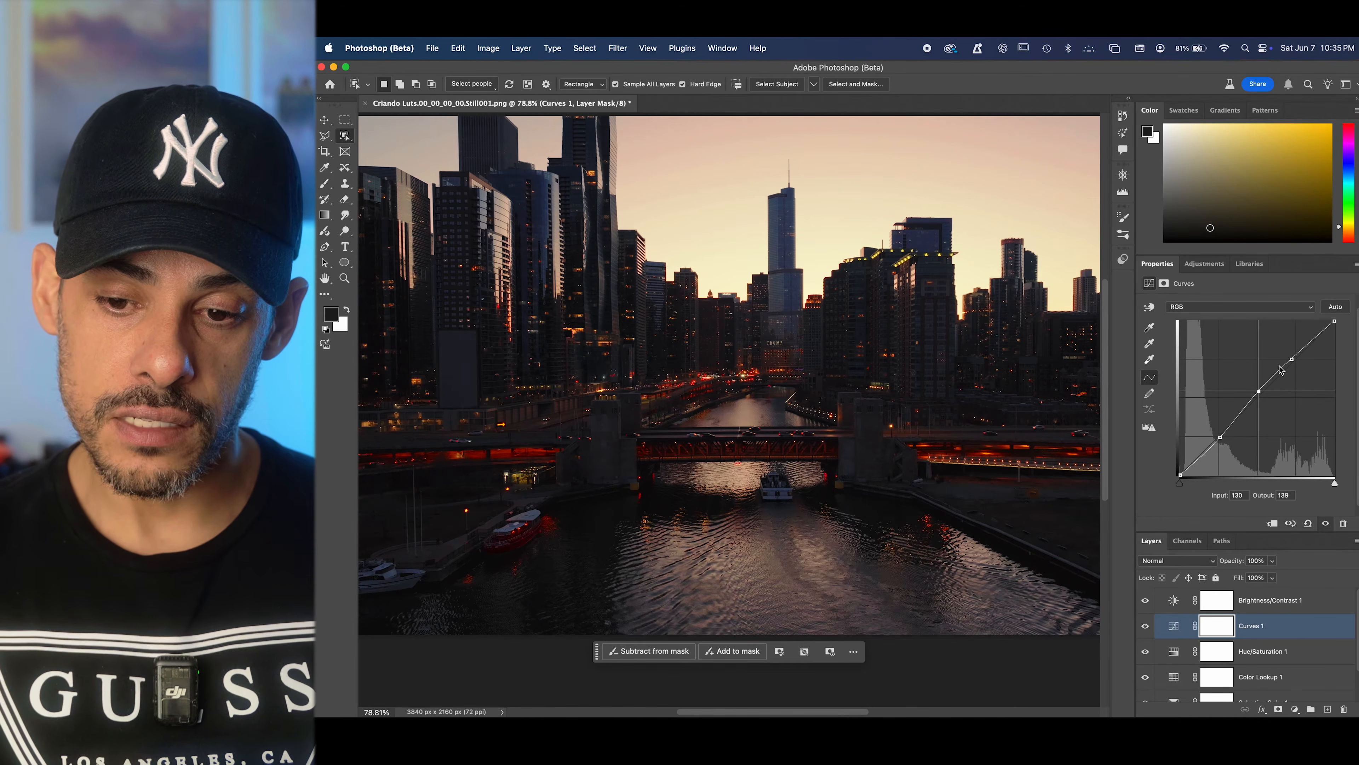
left_click(1294, 359)
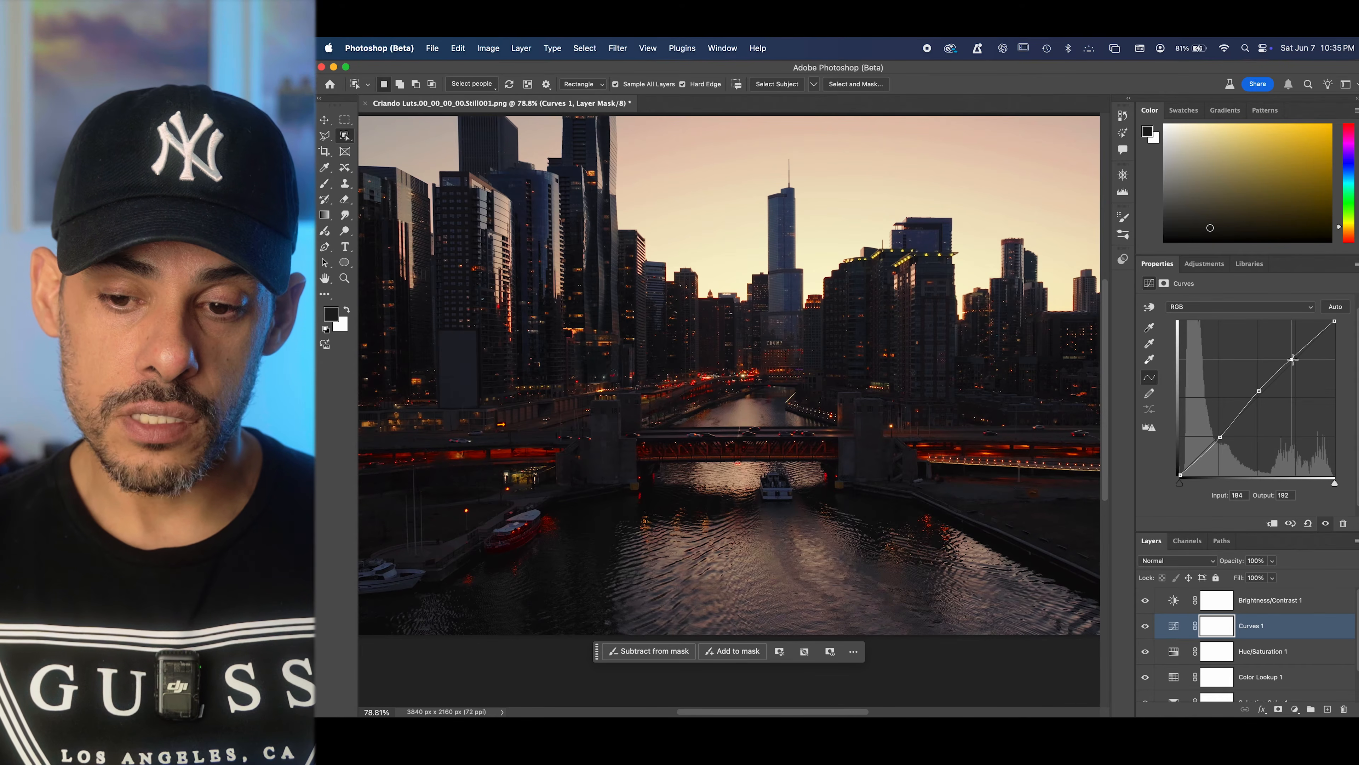
left_click_drag(1293, 358, 1294, 358)
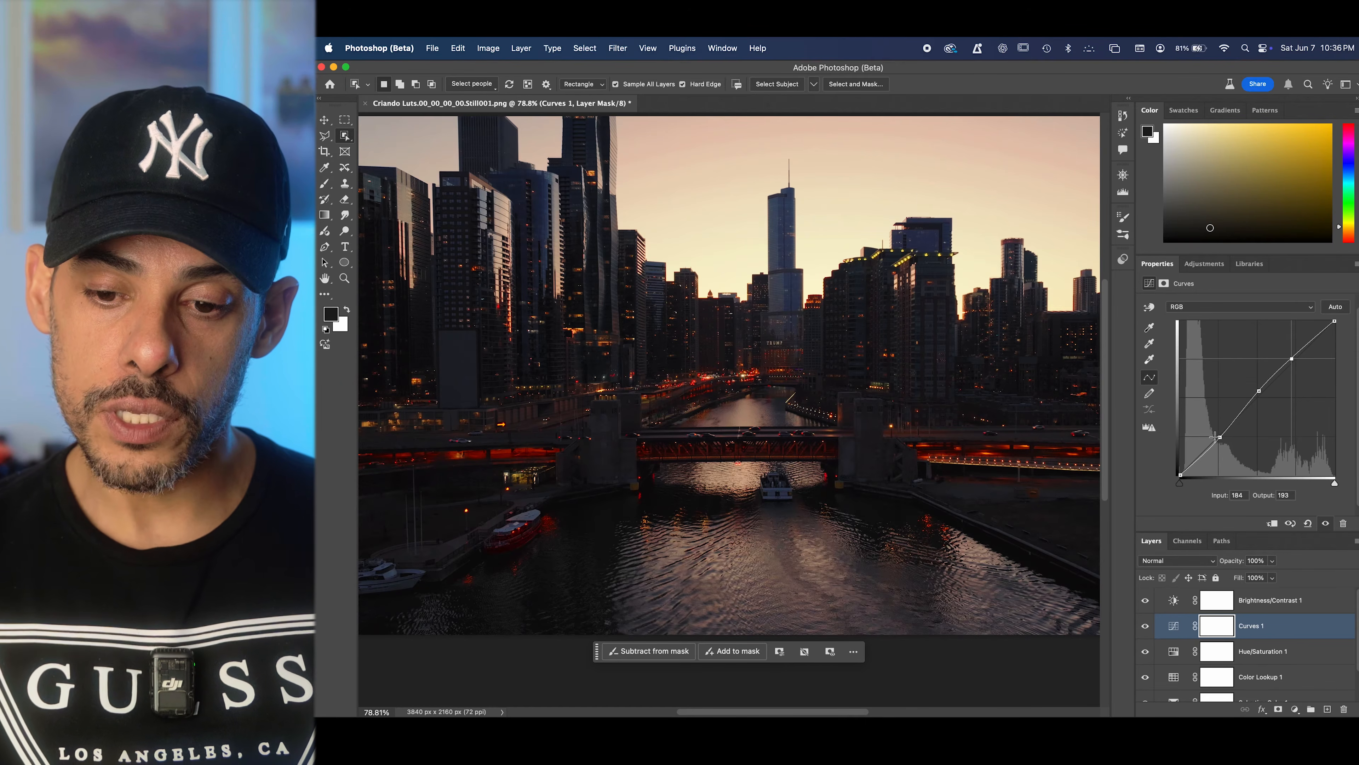
left_click_drag(1292, 359, 1293, 358)
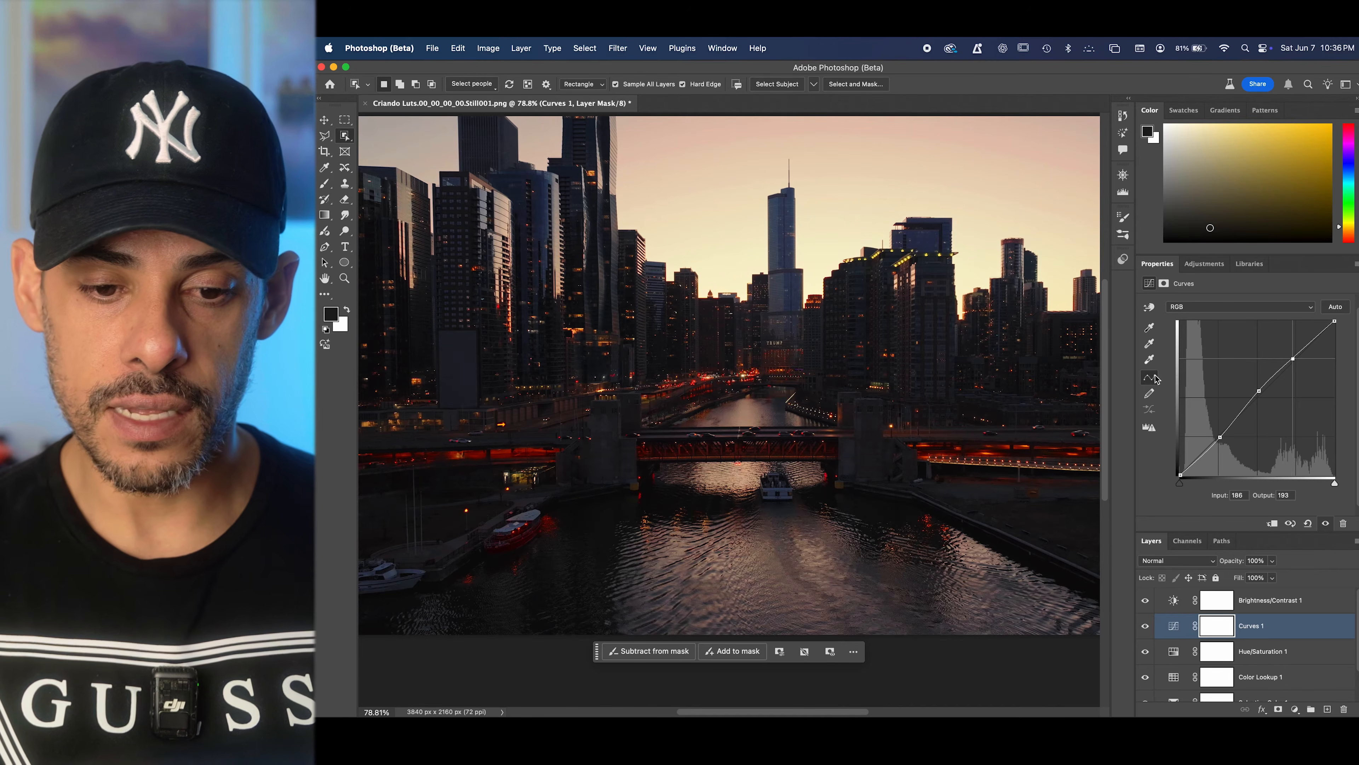
Move the shadow point of the RGB curve to input 64, output 64 and check the dark areas of the image.
scroll(899, 347, "down", 3)
scroll(880, 482, "up", 2)
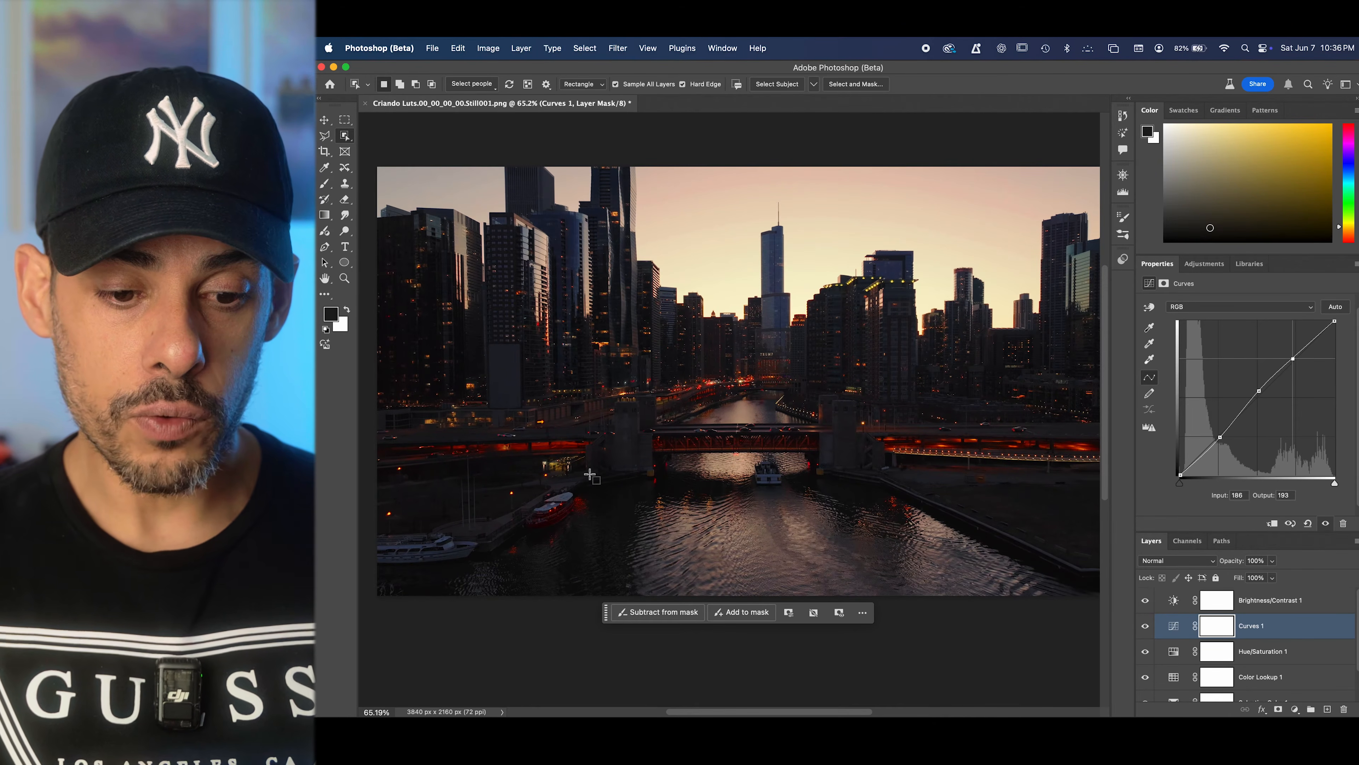
scroll(496, 483, "up", 4)
scroll(496, 483, "up", 4)
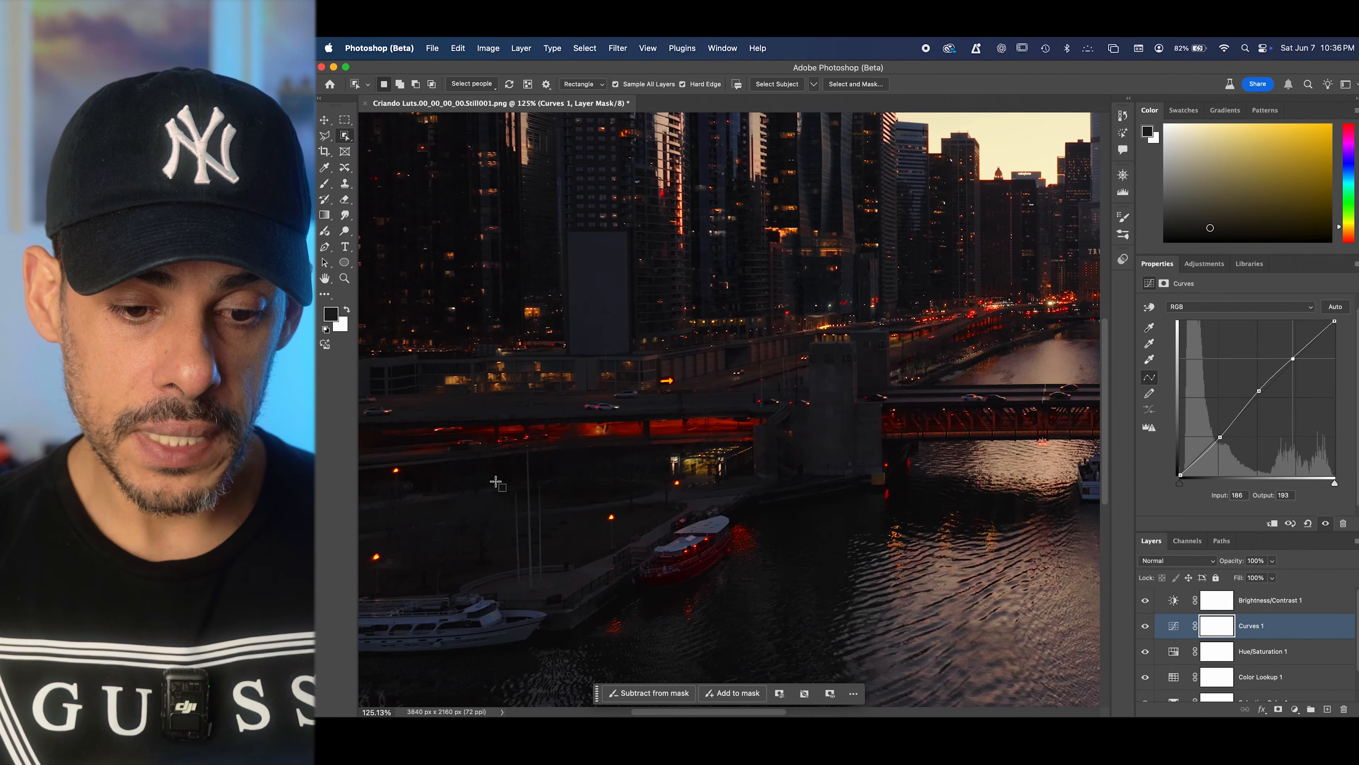
scroll(667, 394, "down", 6)
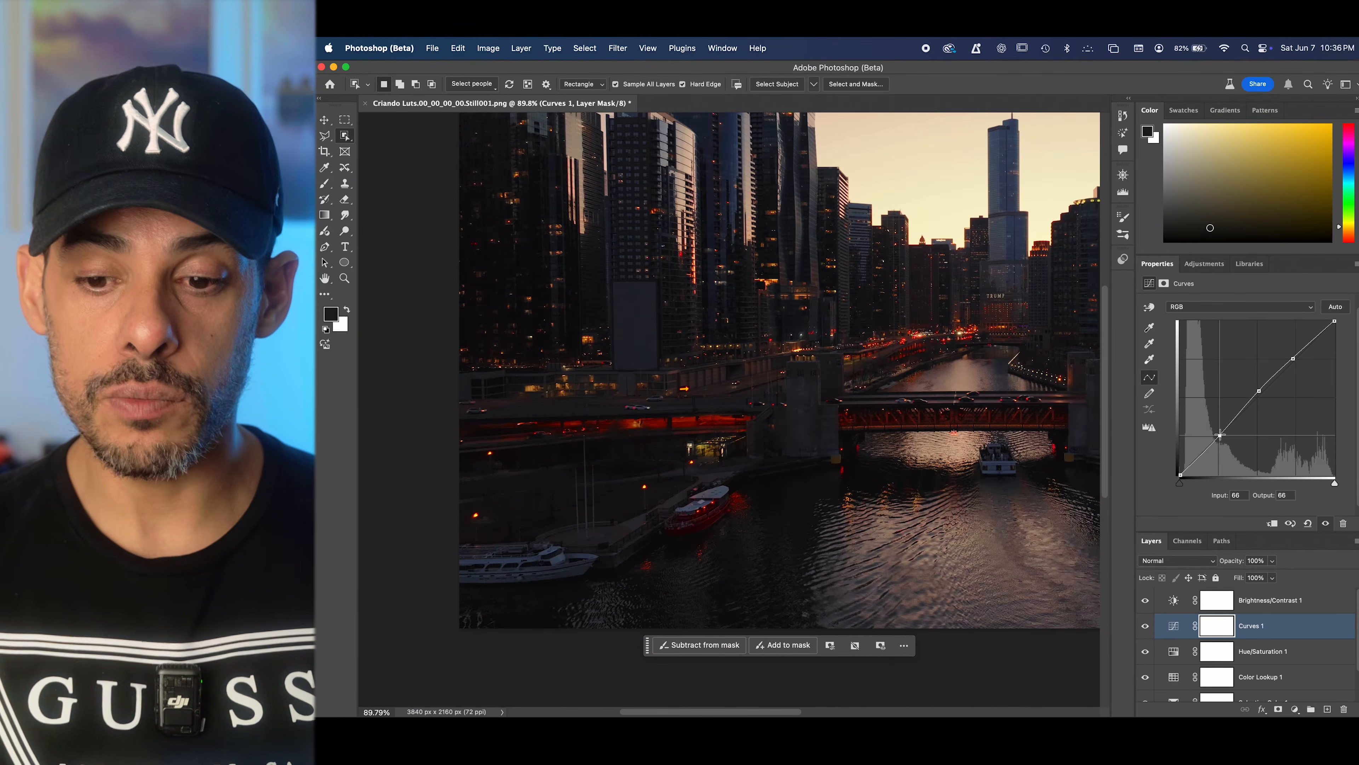
mouse_move(1220, 435)
left_mouse_down()
mouse_move(1221, 453)
mouse_move(1219, 435)
left_mouse_up()
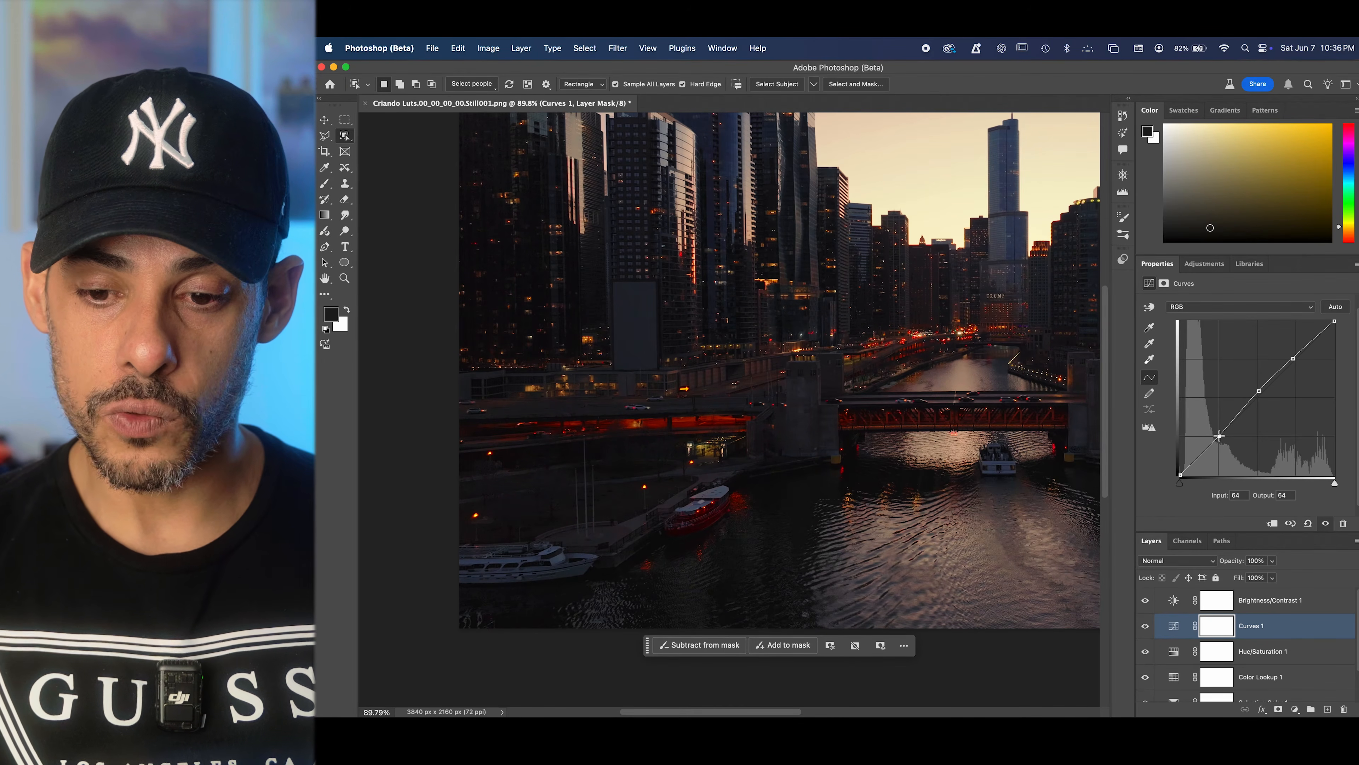
scroll(787, 376, "down", 4)
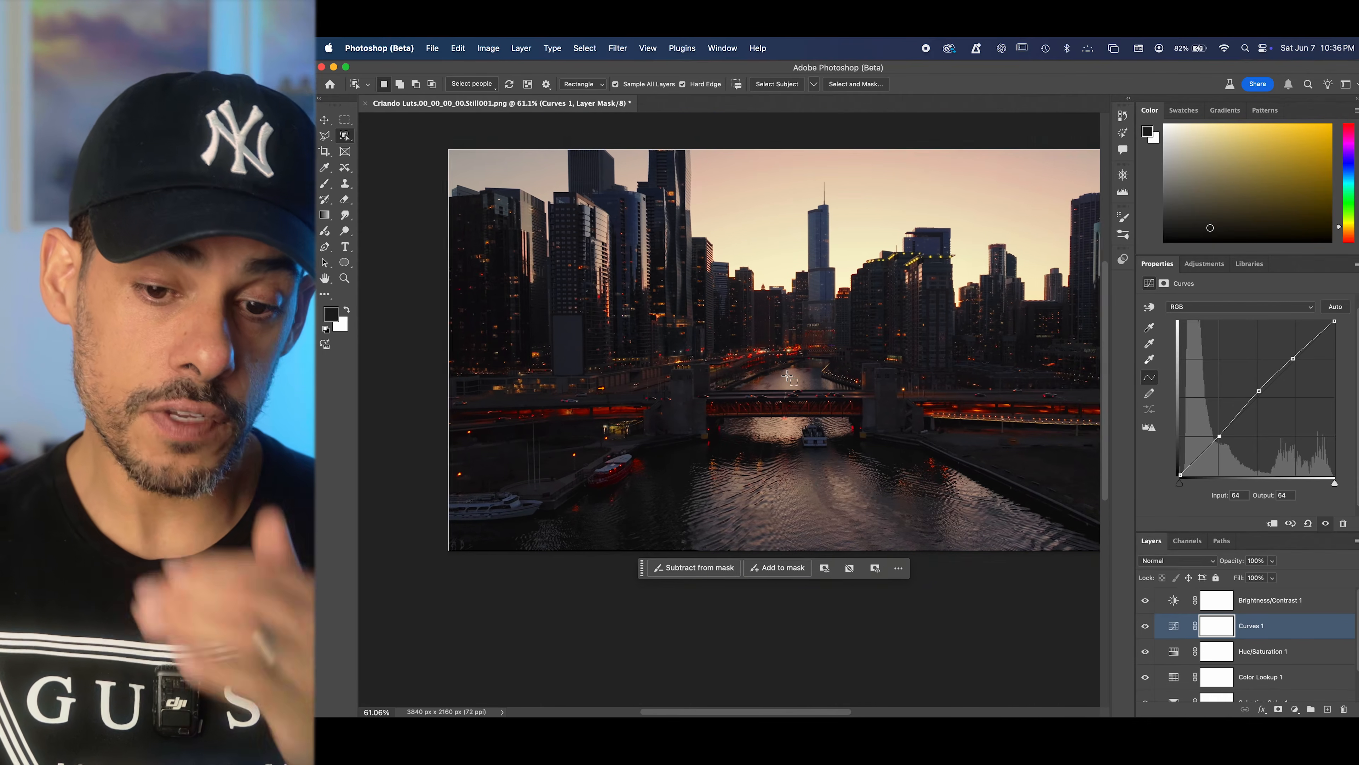
scroll(787, 376, "up", 4)
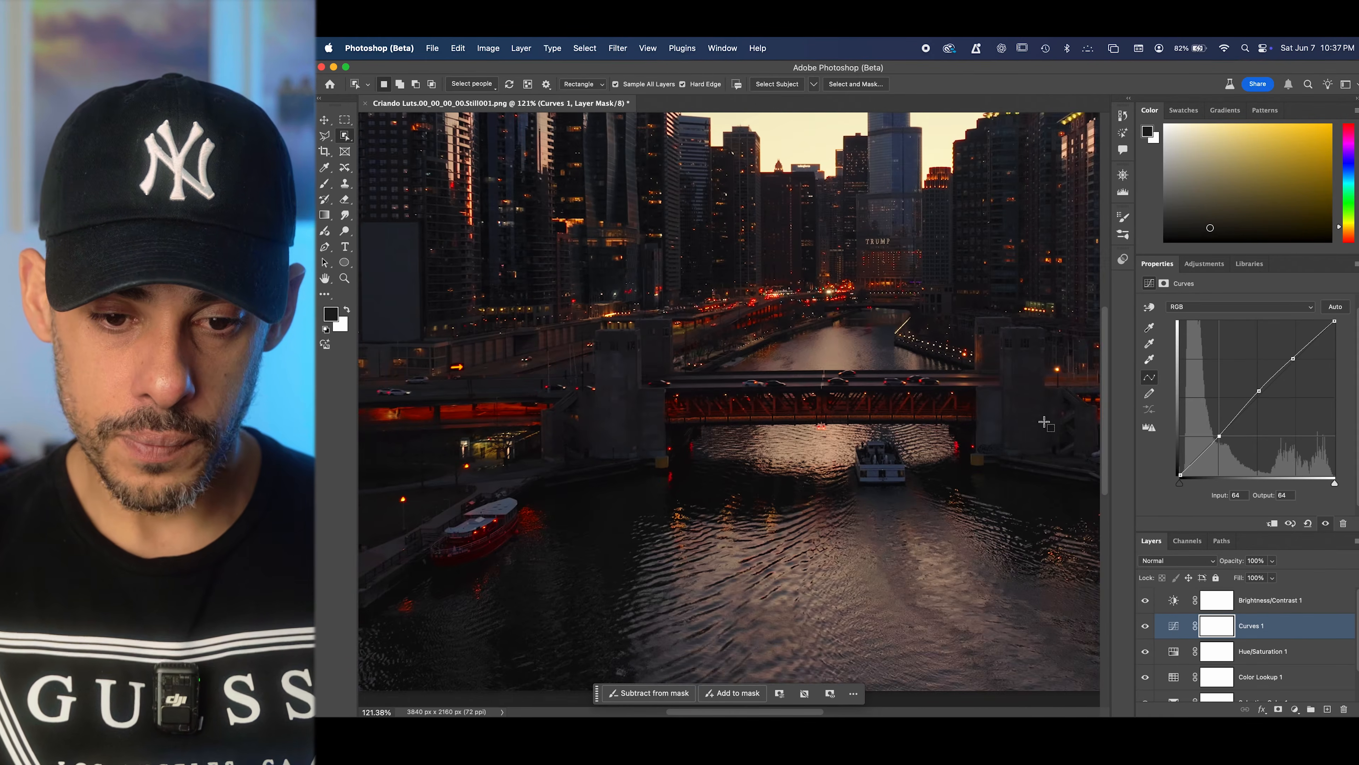
Raise the brightness to 26 in the Brightness/Contrast 1 adjustment layer.
key("super+0")
left_click(1264, 602)
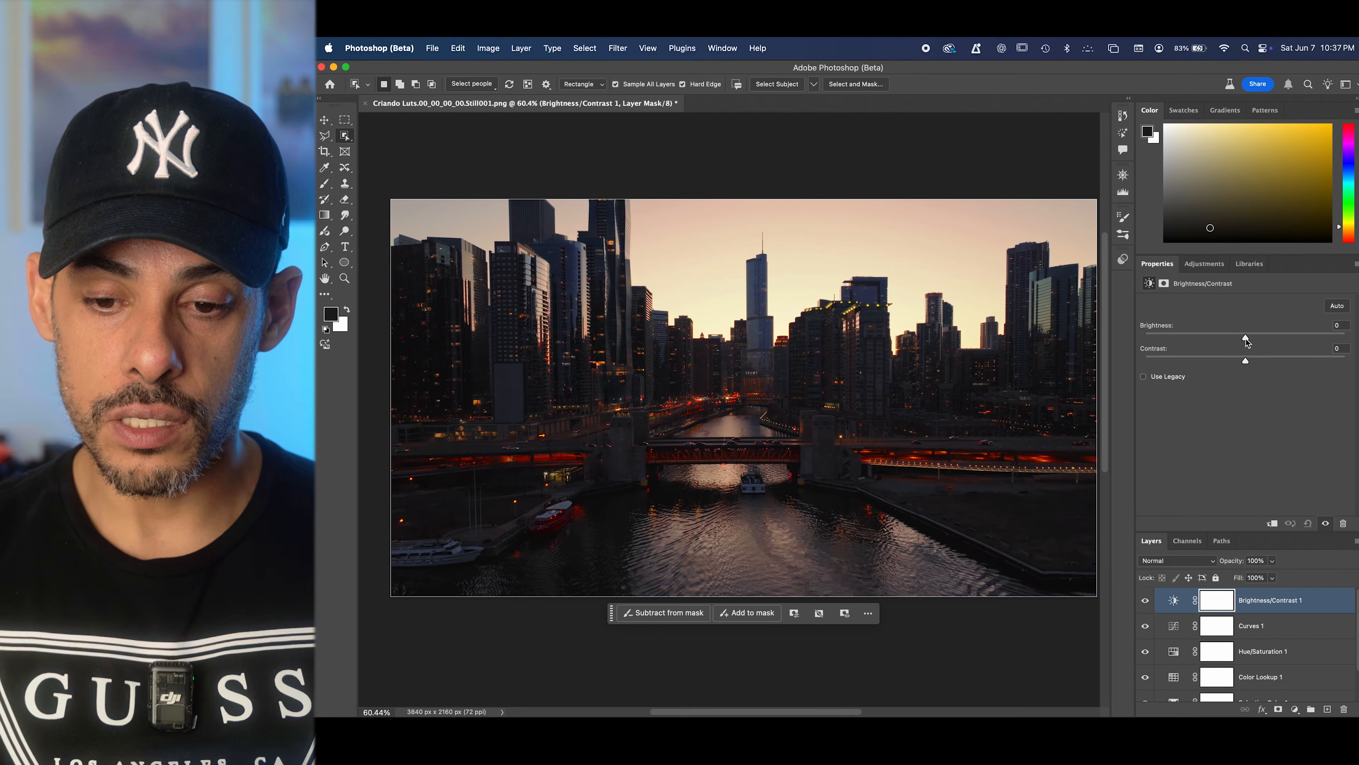
left_click_drag(1246, 340, 1263, 344)
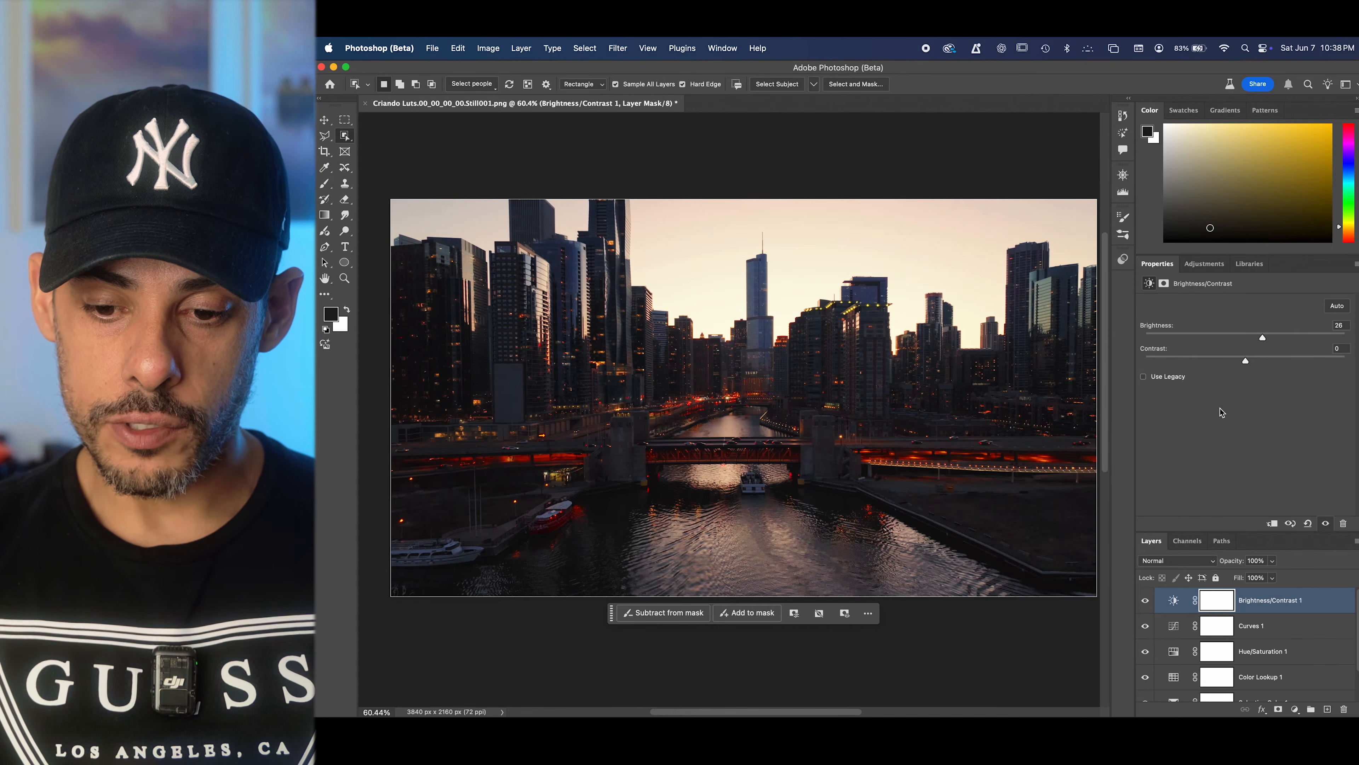
Compare the graded image with the original Background by hiding and showing all adjustment layers twice.
scroll(1231, 679, "down", 2)
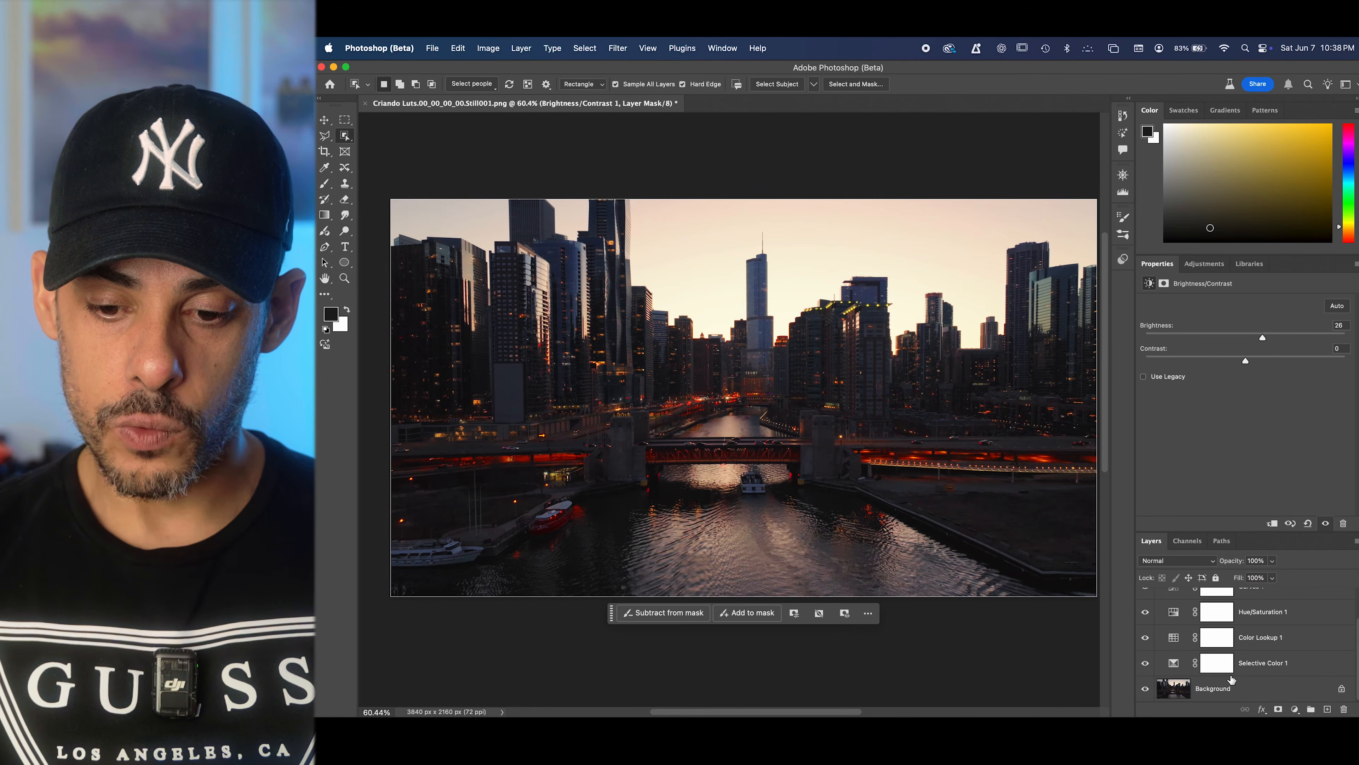
left_click(1145, 691, "alt")
left_click(1146, 691, "alt")
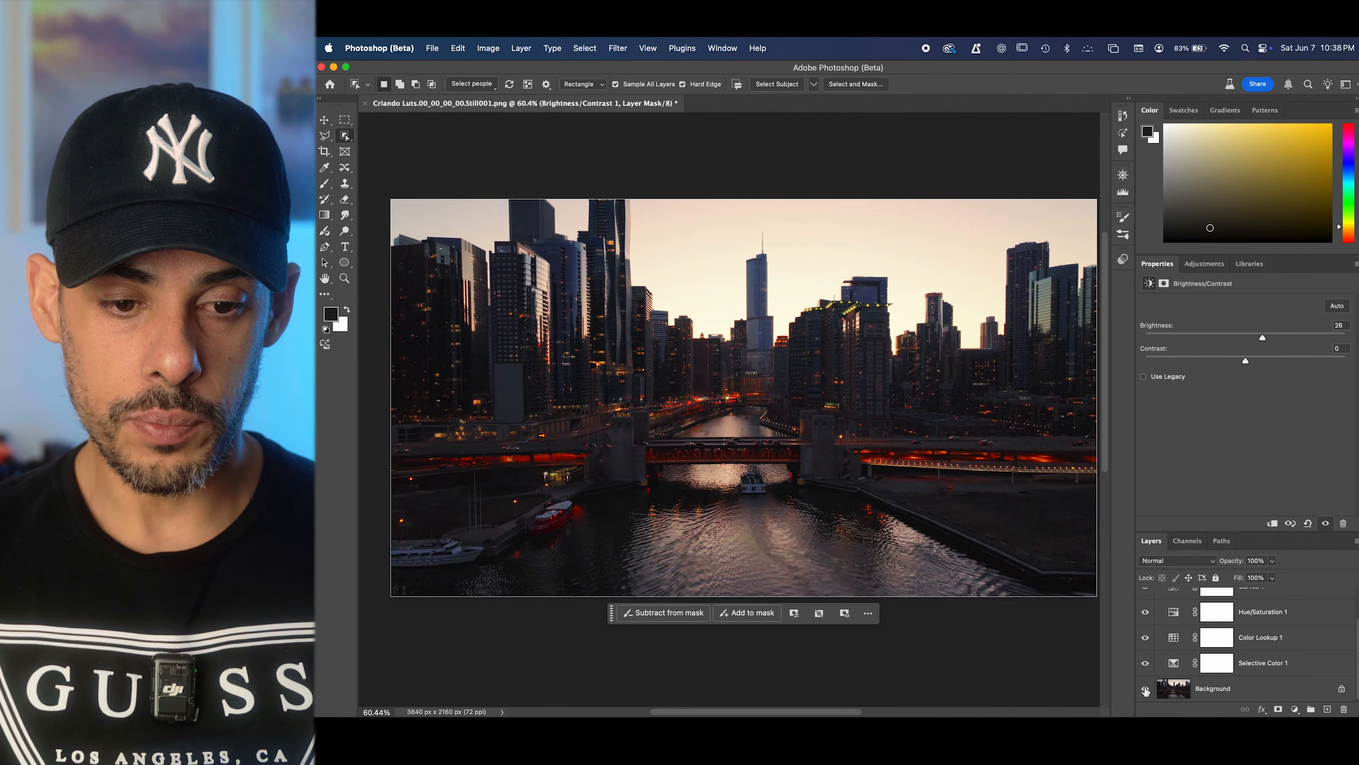
left_click(1145, 690, "alt")
left_click(1145, 691, "alt")
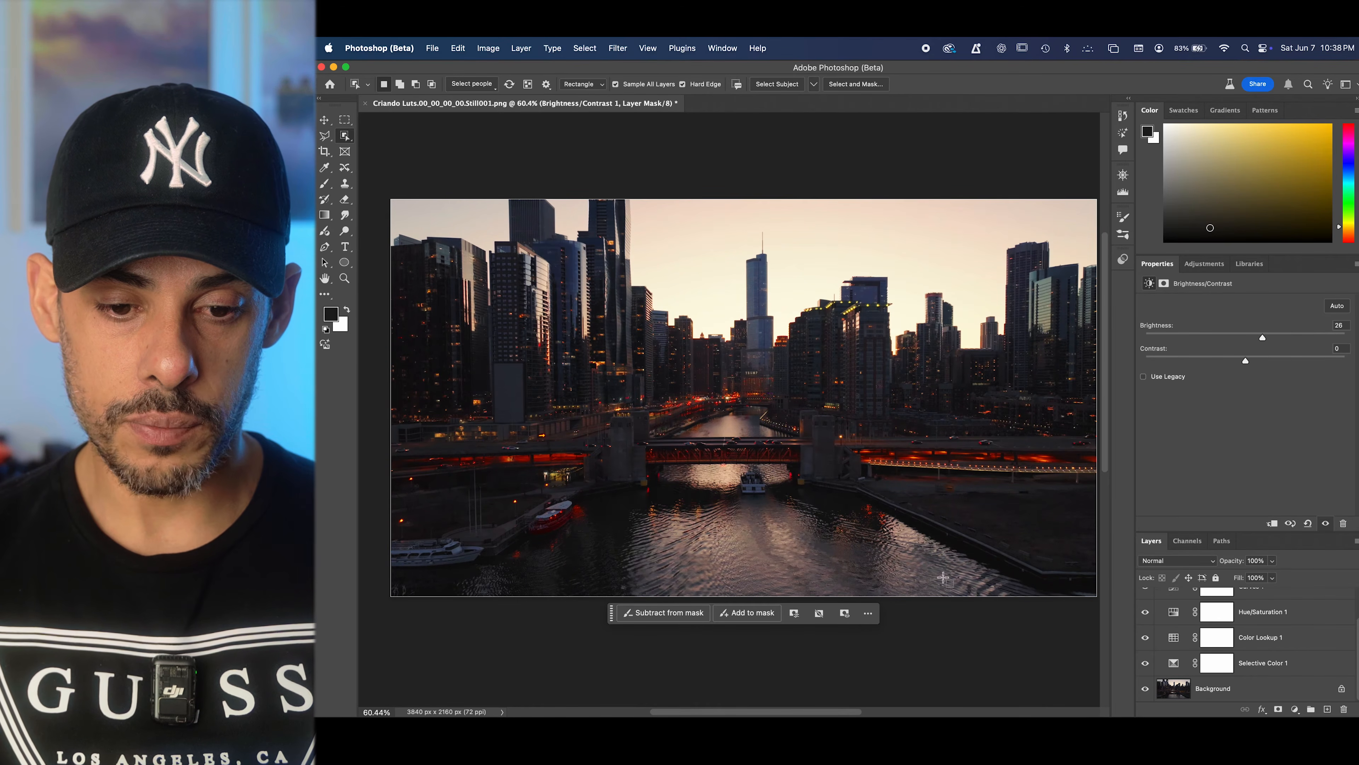
Compare the graded image with the original Background around the bridge and river by hiding and showing all adjustment layers twice.
scroll(885, 451, "up", 5)
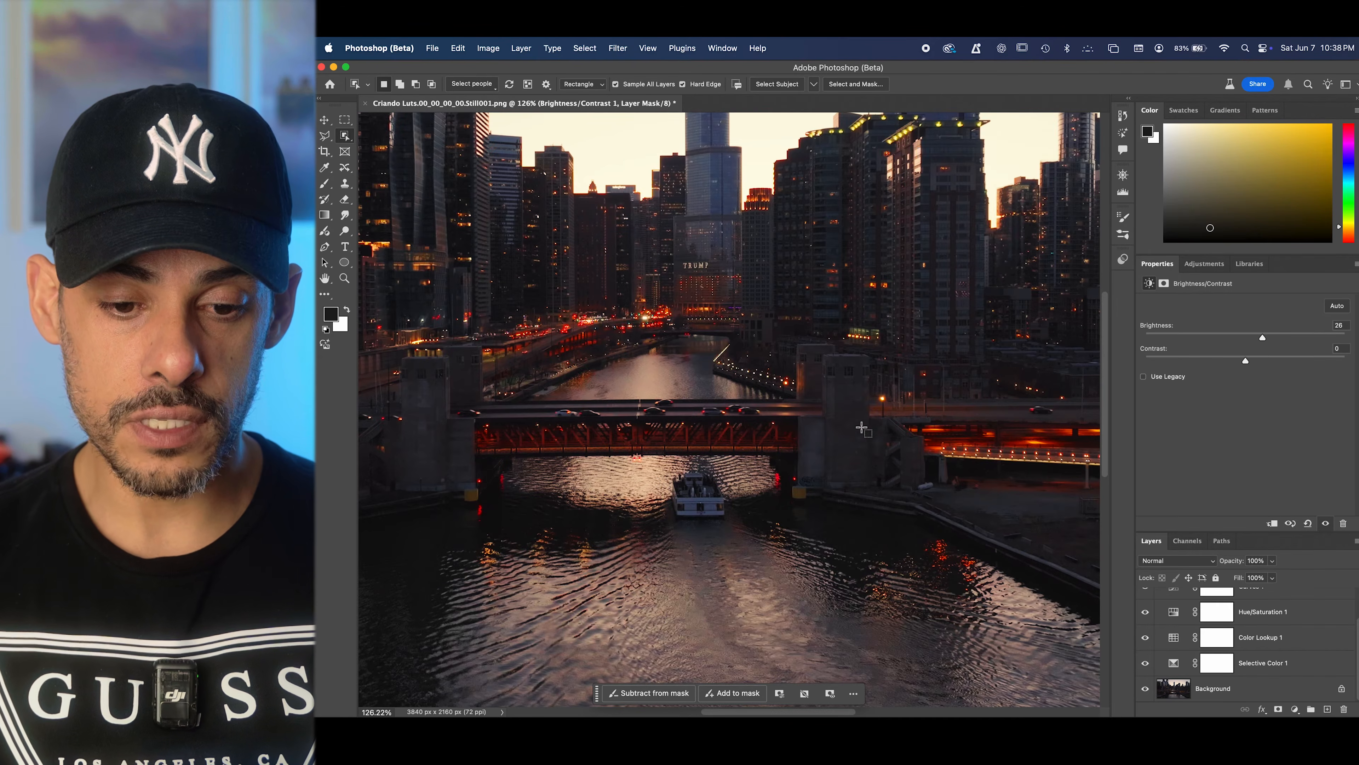
scroll(872, 439, "up", 5)
scroll(862, 428, "down", 2)
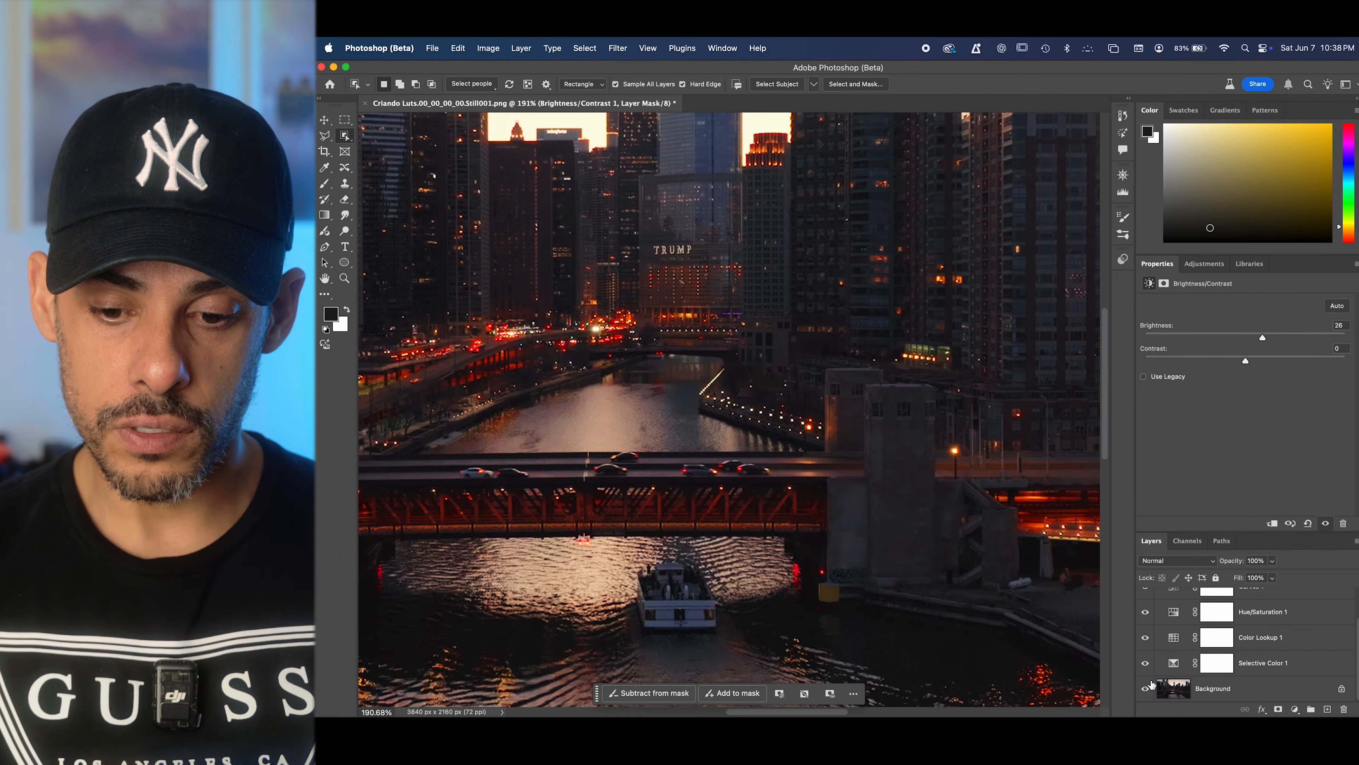
left_click(1145, 690, "alt")
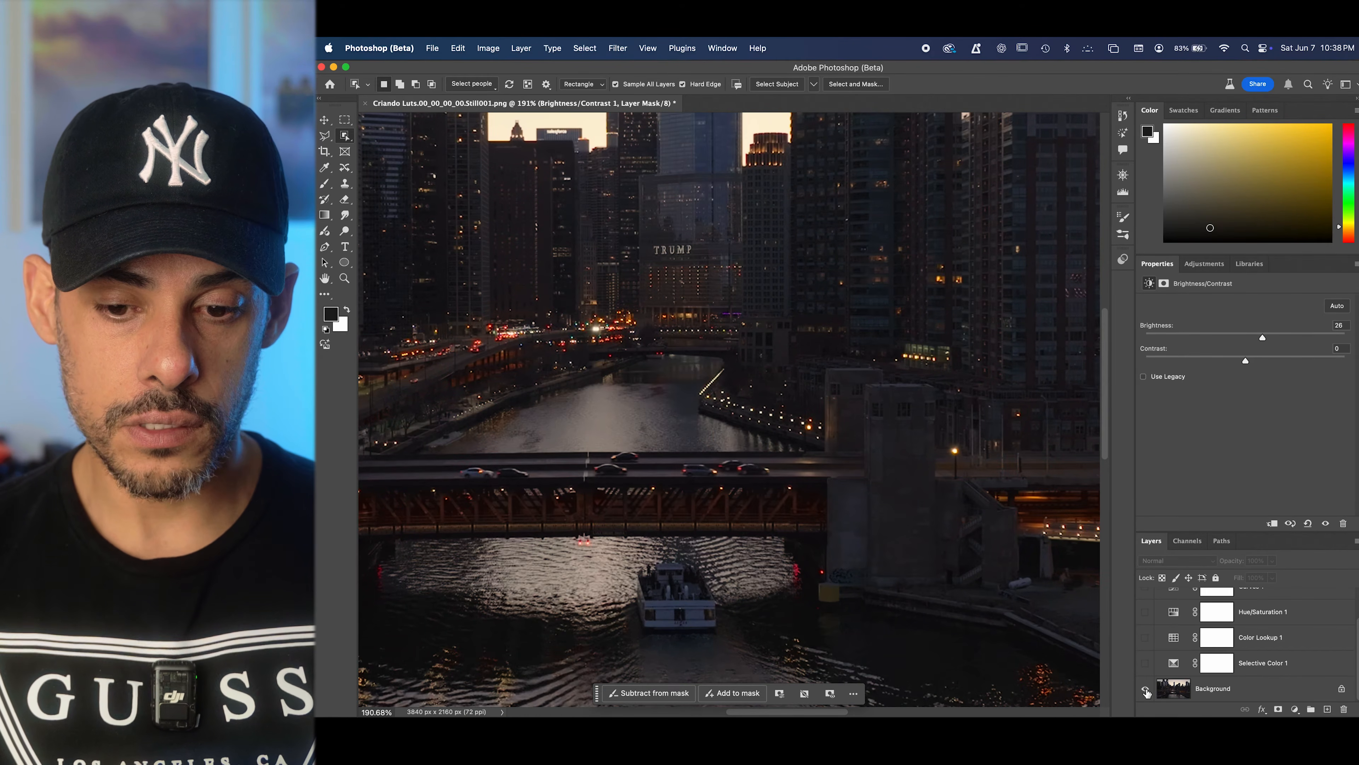
left_click(1146, 689, "alt")
left_click(1146, 690, "alt")
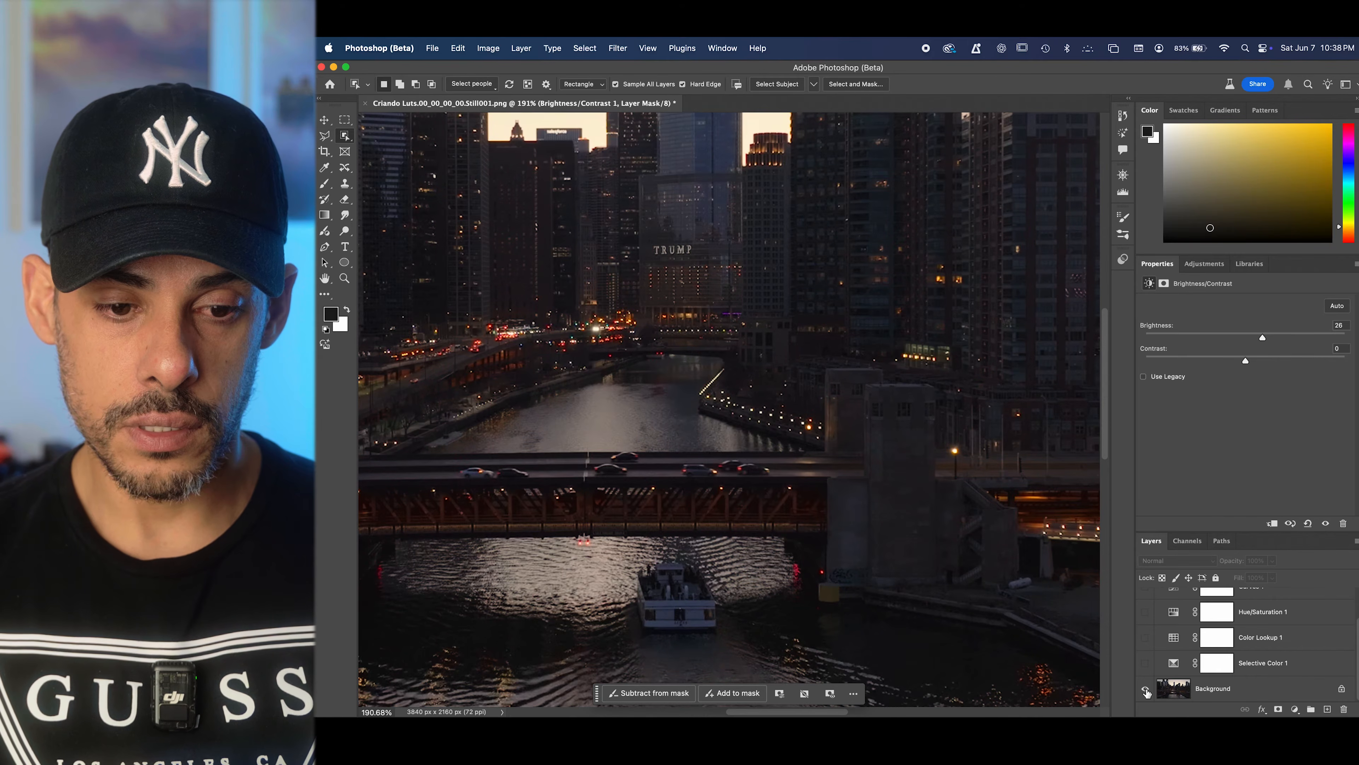
left_click(1145, 690, "alt")
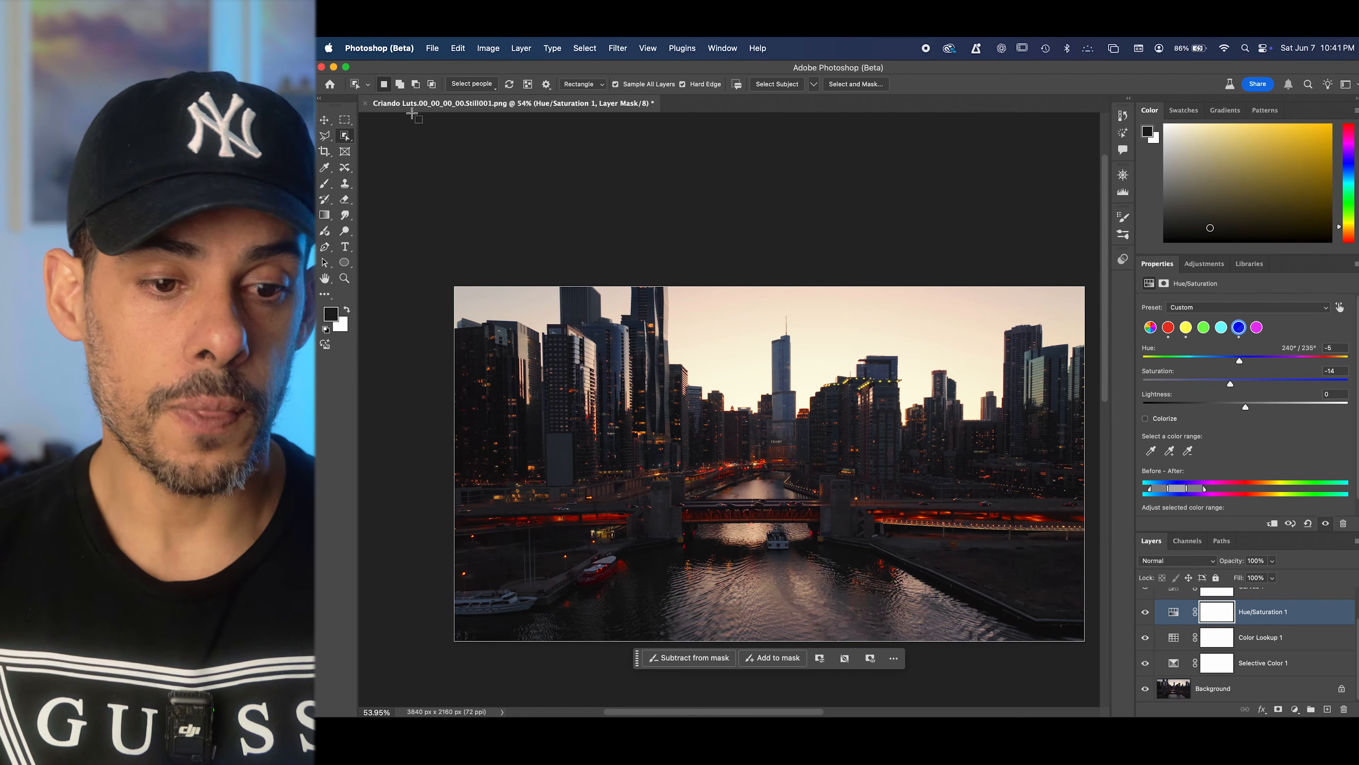
Export the grade as a color lookup table in CUBE format with High quality and 64 grid points.
left_click(433, 48)
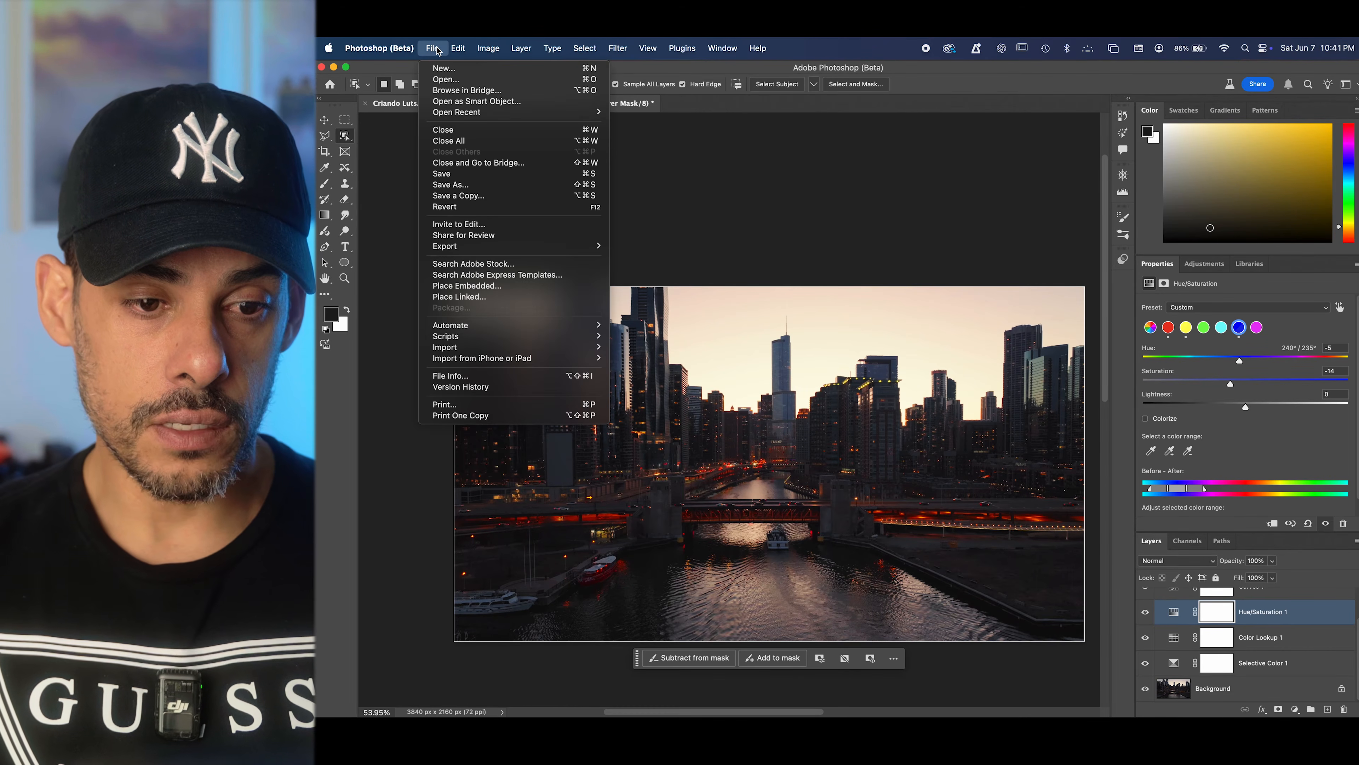
mouse_move(466, 245)
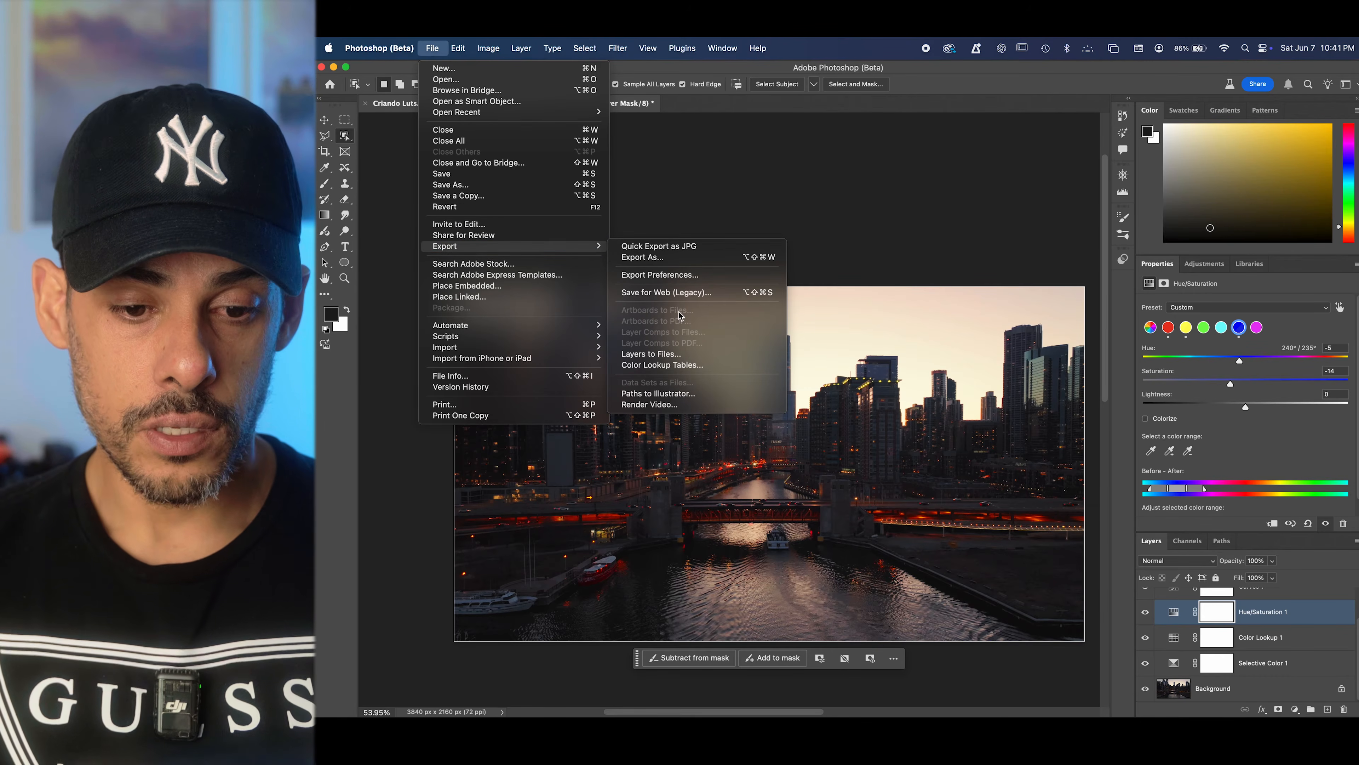
left_click(689, 370)
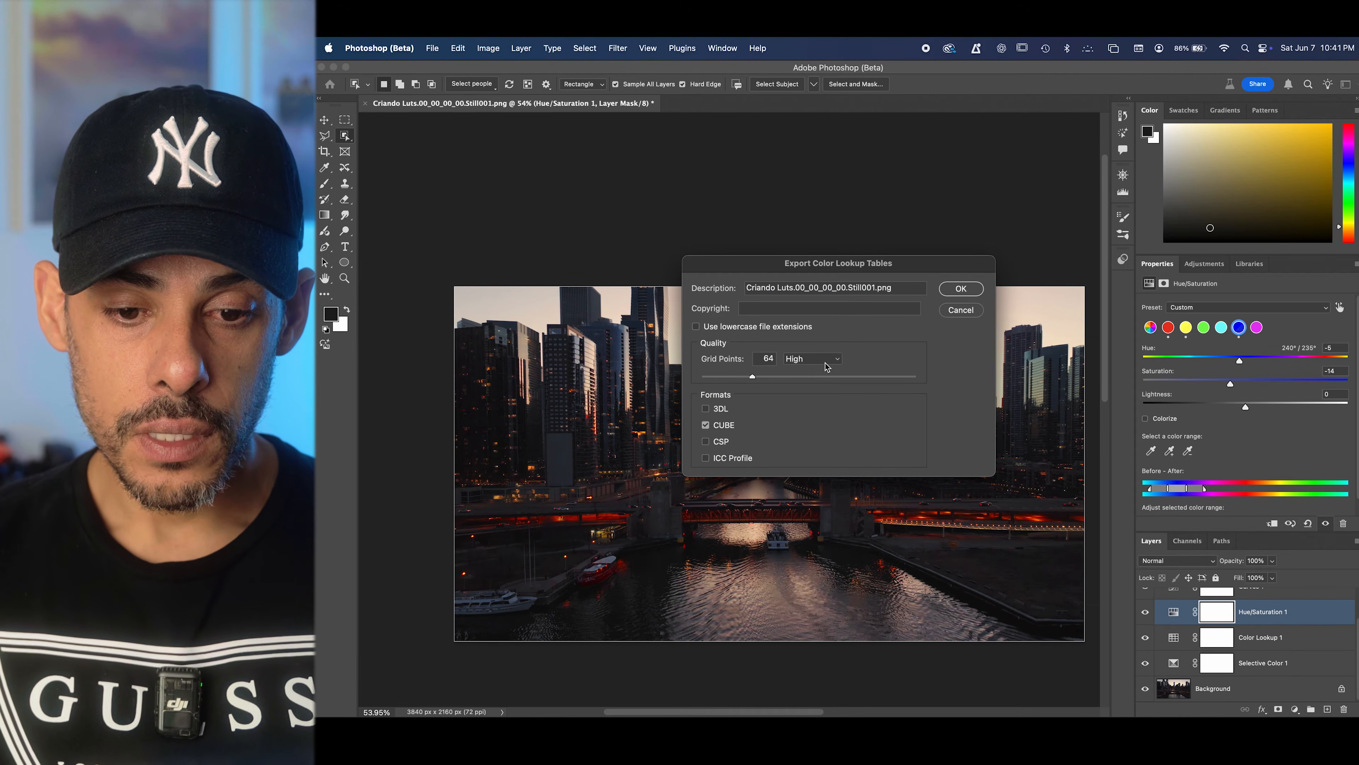
left_click(827, 367)
left_click(803, 405)
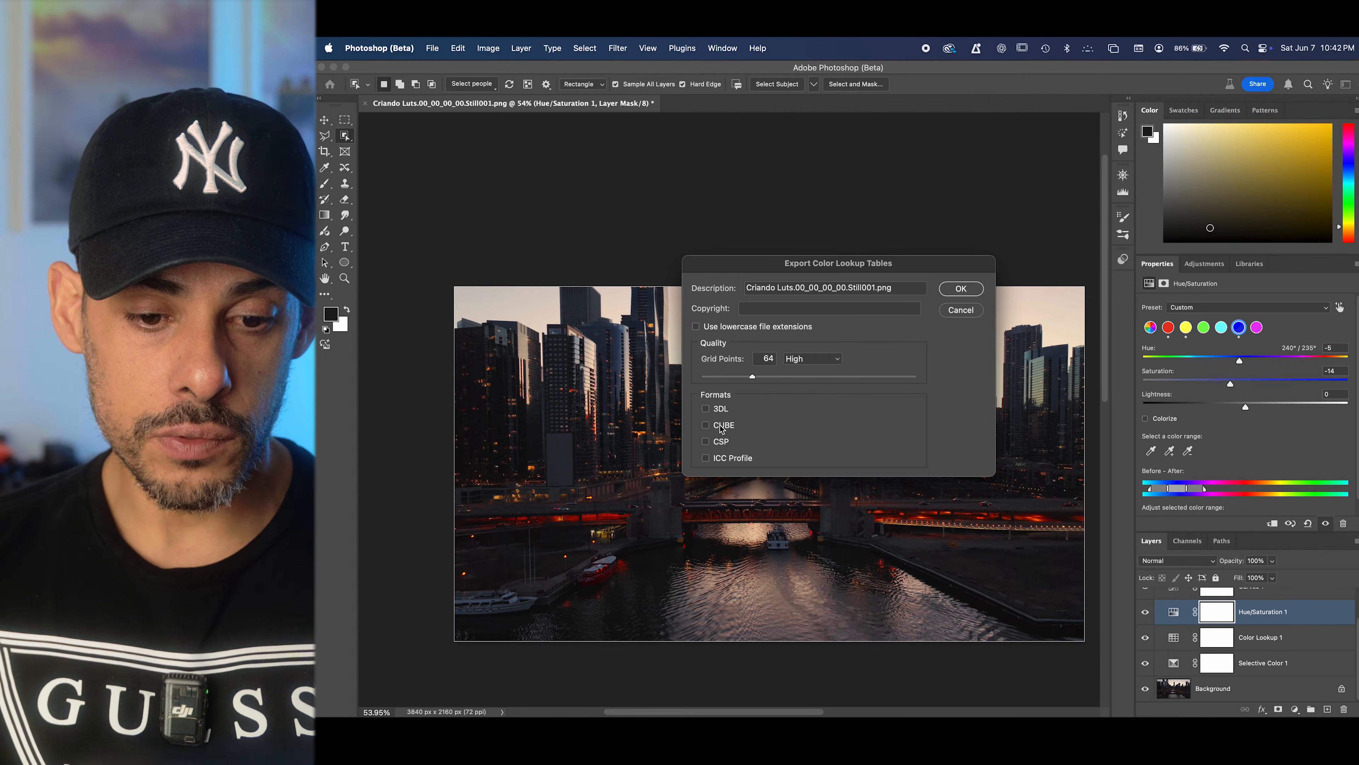
left_click(961, 288)
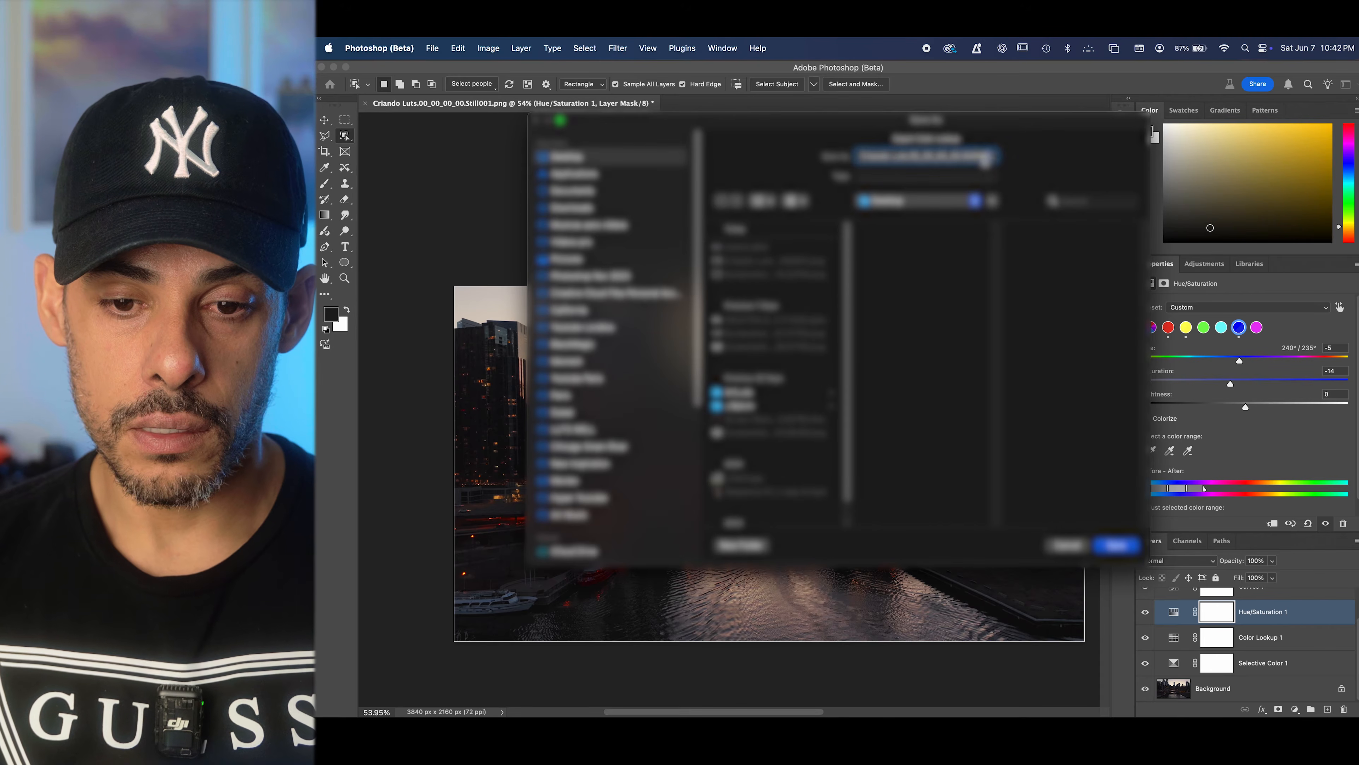
Name the LUT file "Lut Test" and save it in the Youtube Criando Lut folder.
left_click_drag(982, 160, 851, 159)
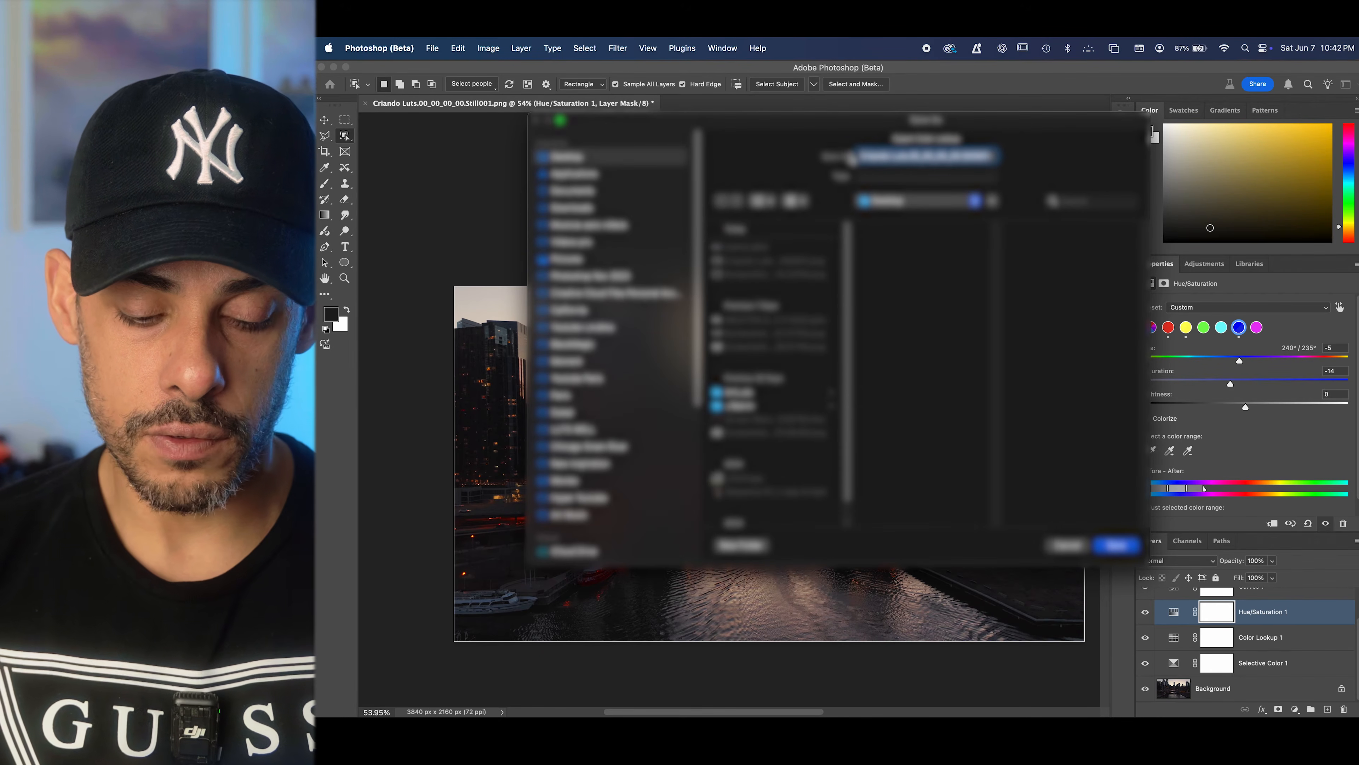
type("Lu")
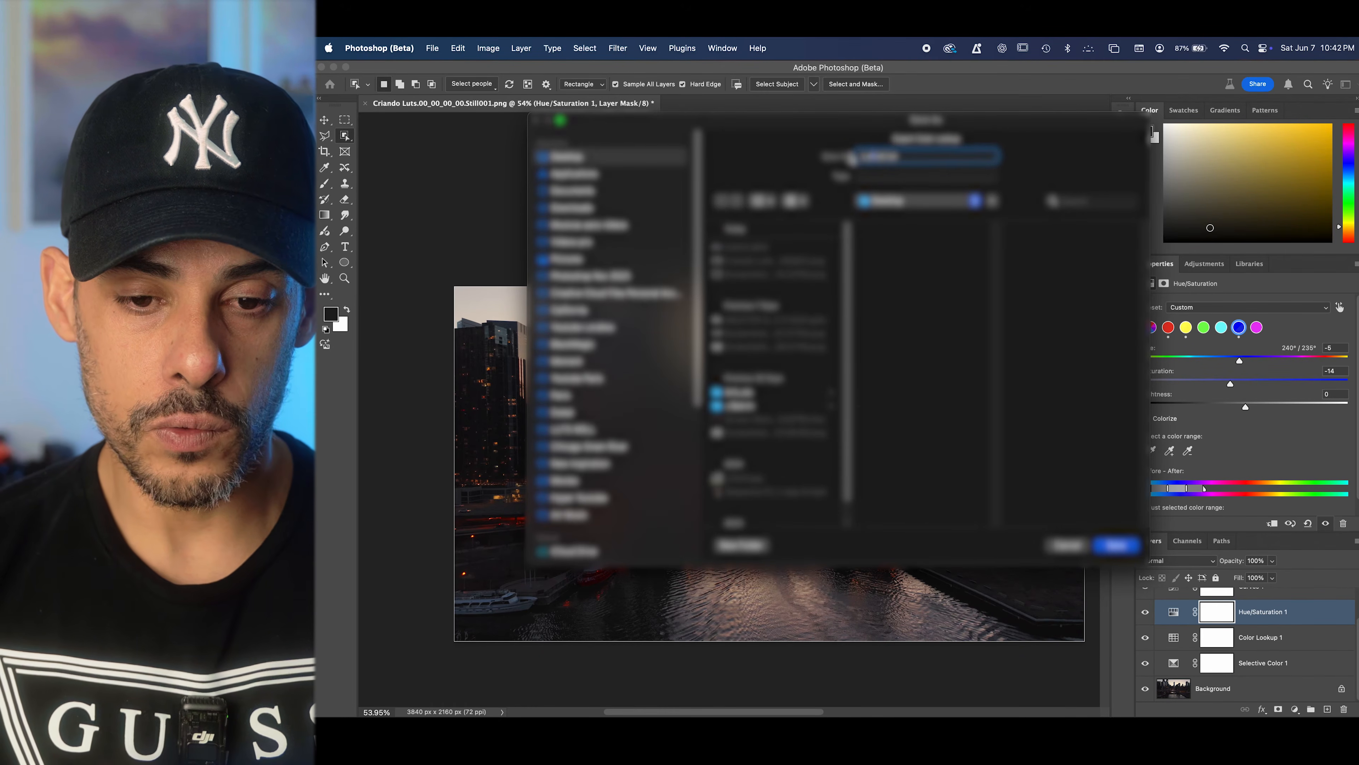
type("tic")
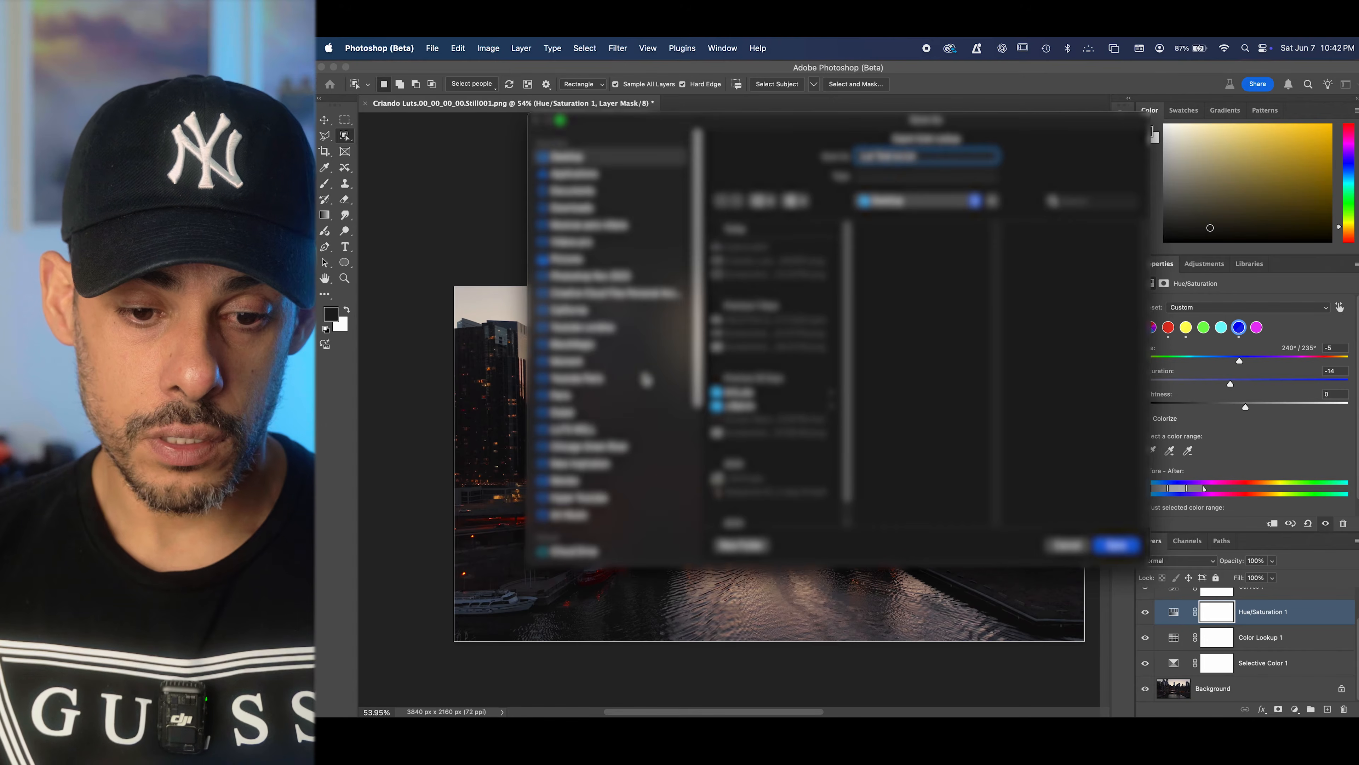
scroll(642, 380, "down", 5)
left_click(572, 463)
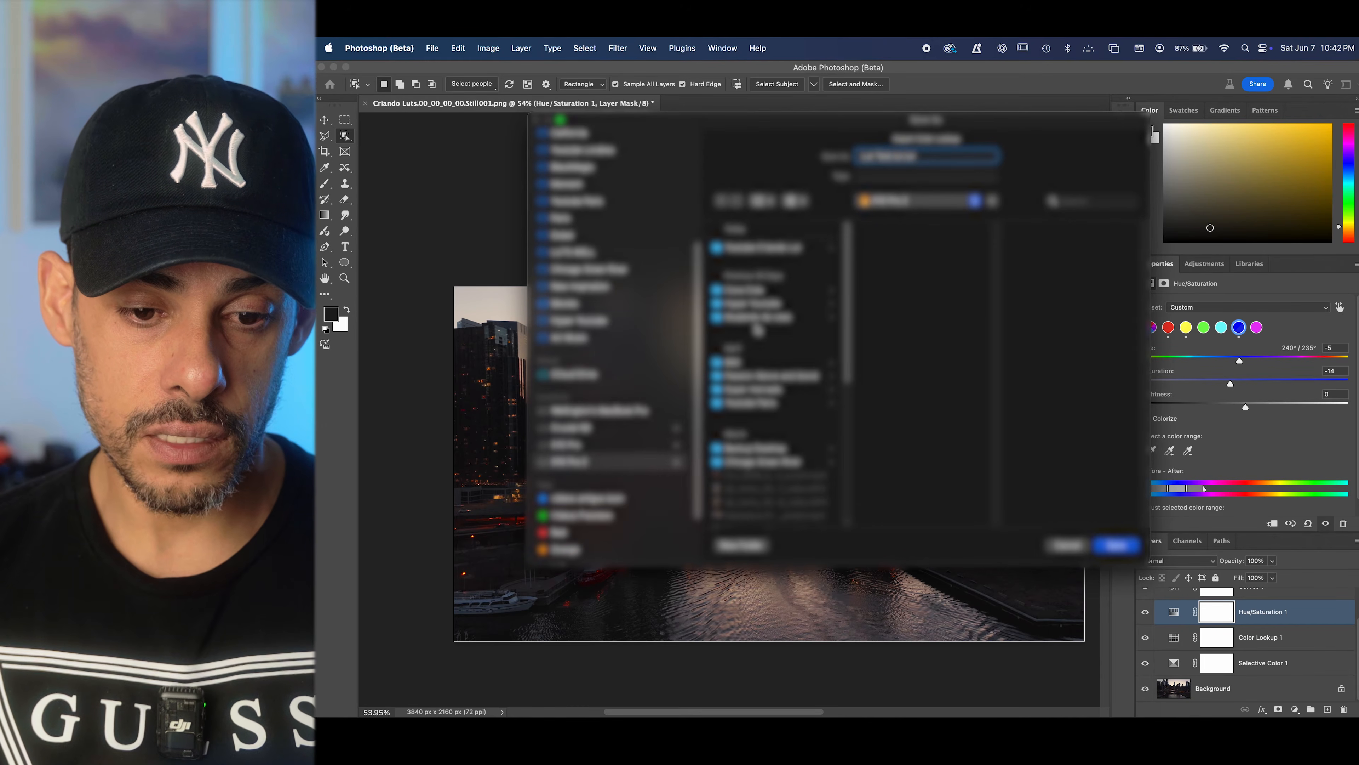
left_click(764, 248)
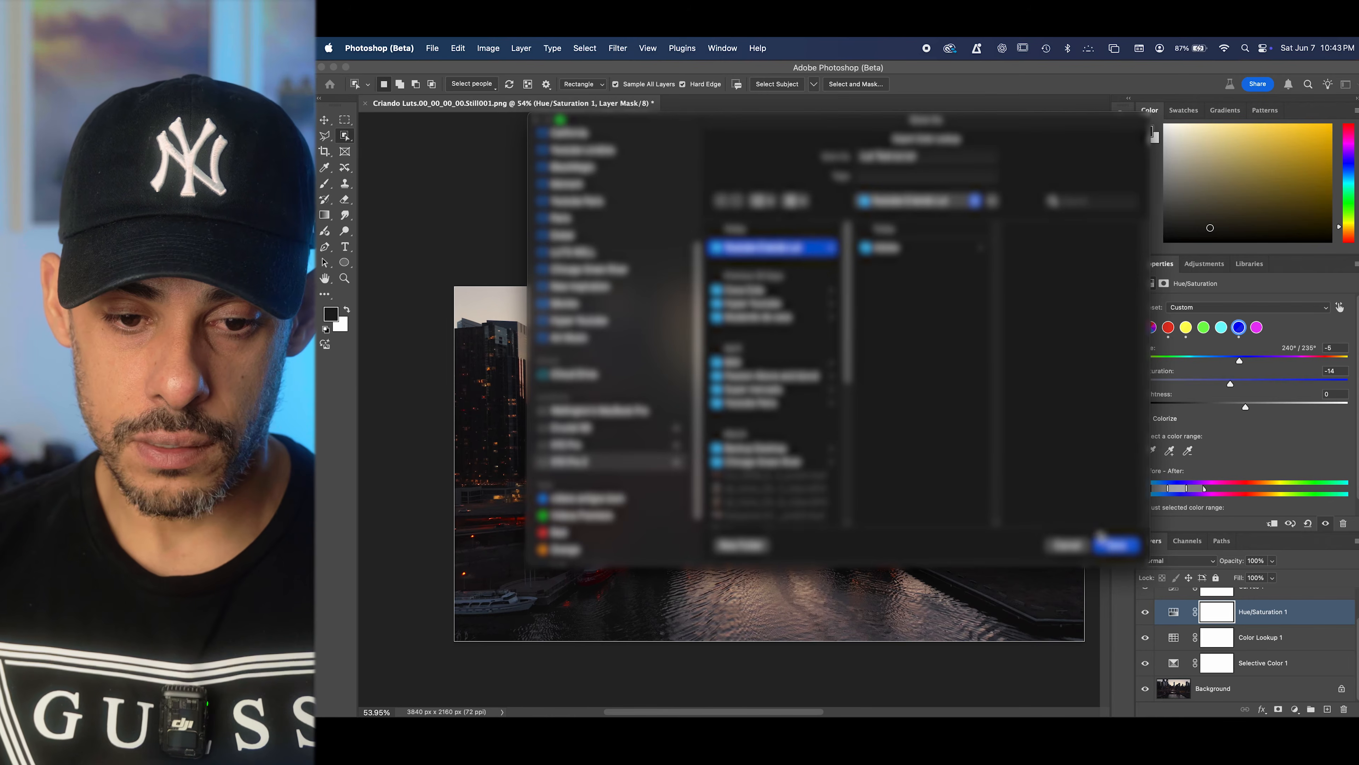
left_click(1116, 546)
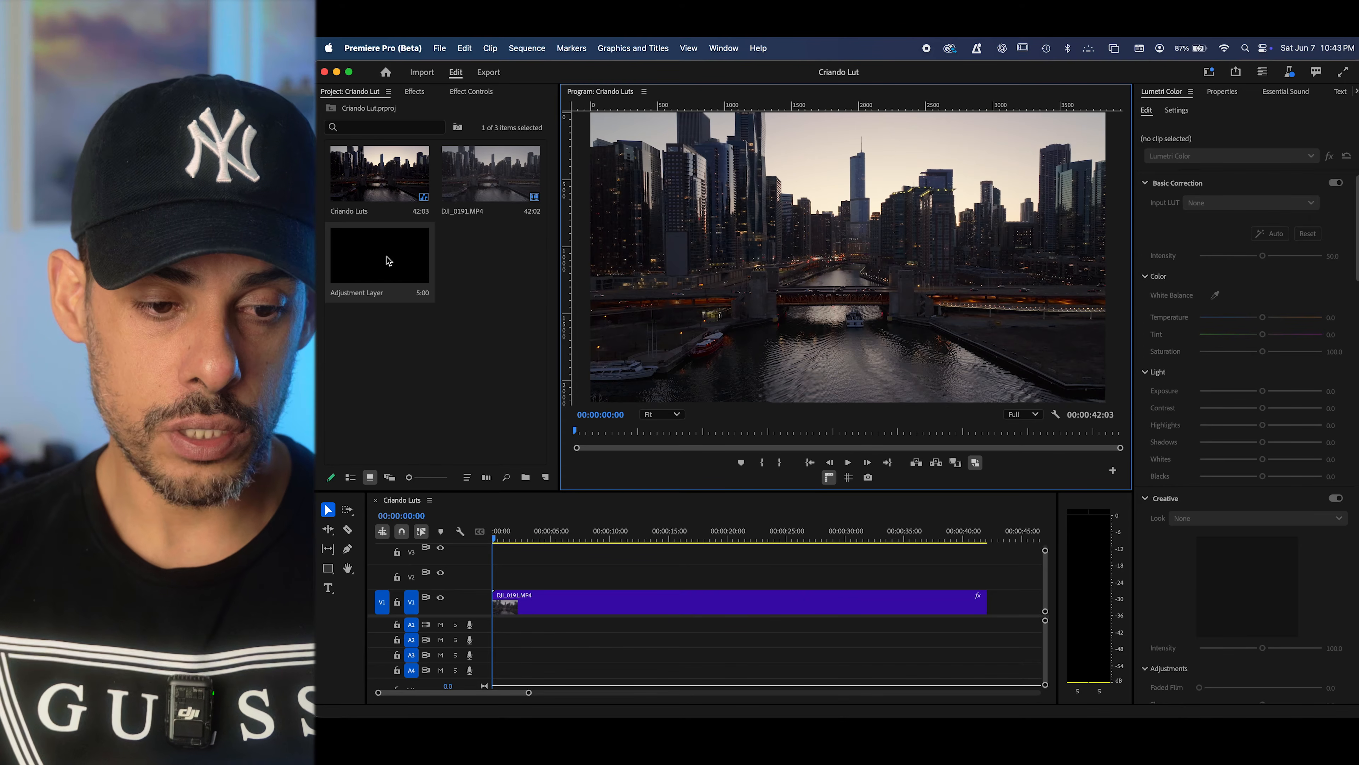
Switch to Premiere Pro, create an additional 3840 × 2160 adjustment layer at 30.00 fps, and delete it from the project.
left_click(546, 478)
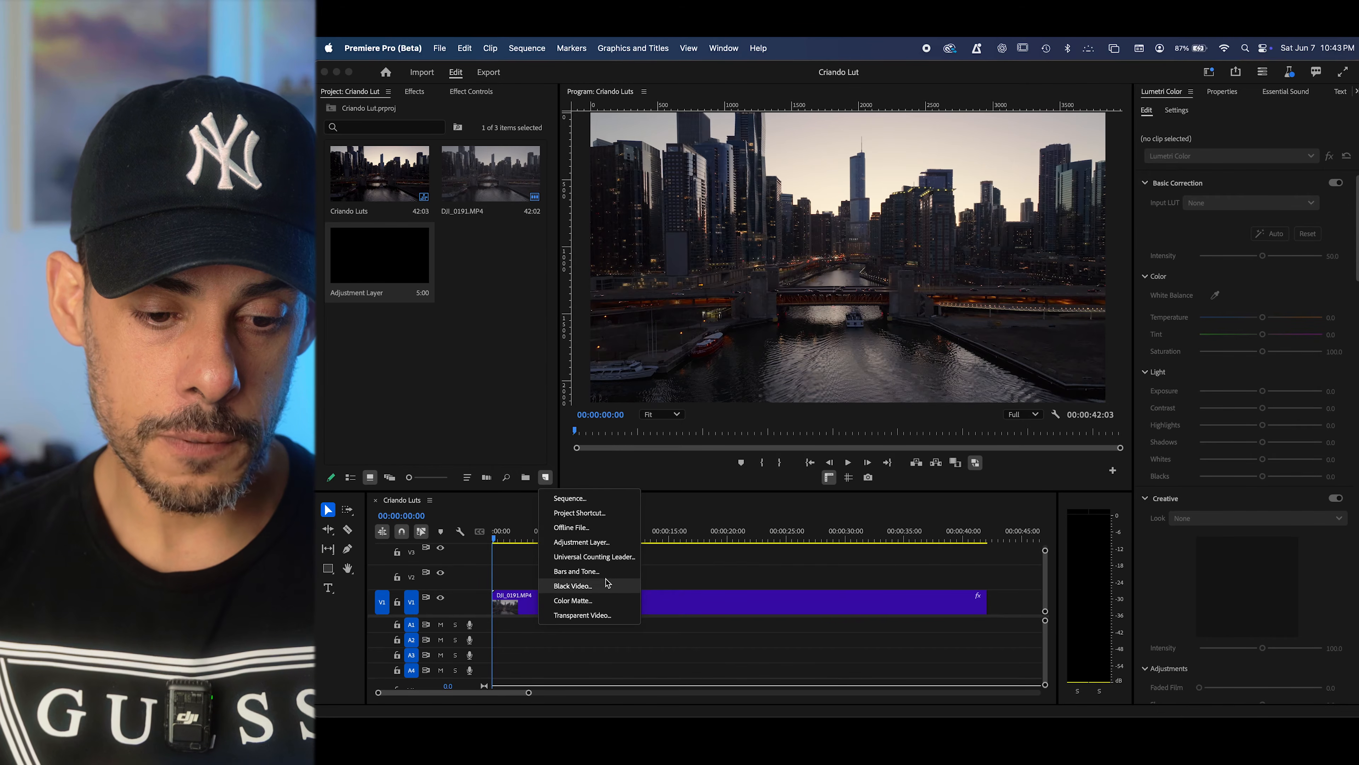
left_click(582, 542)
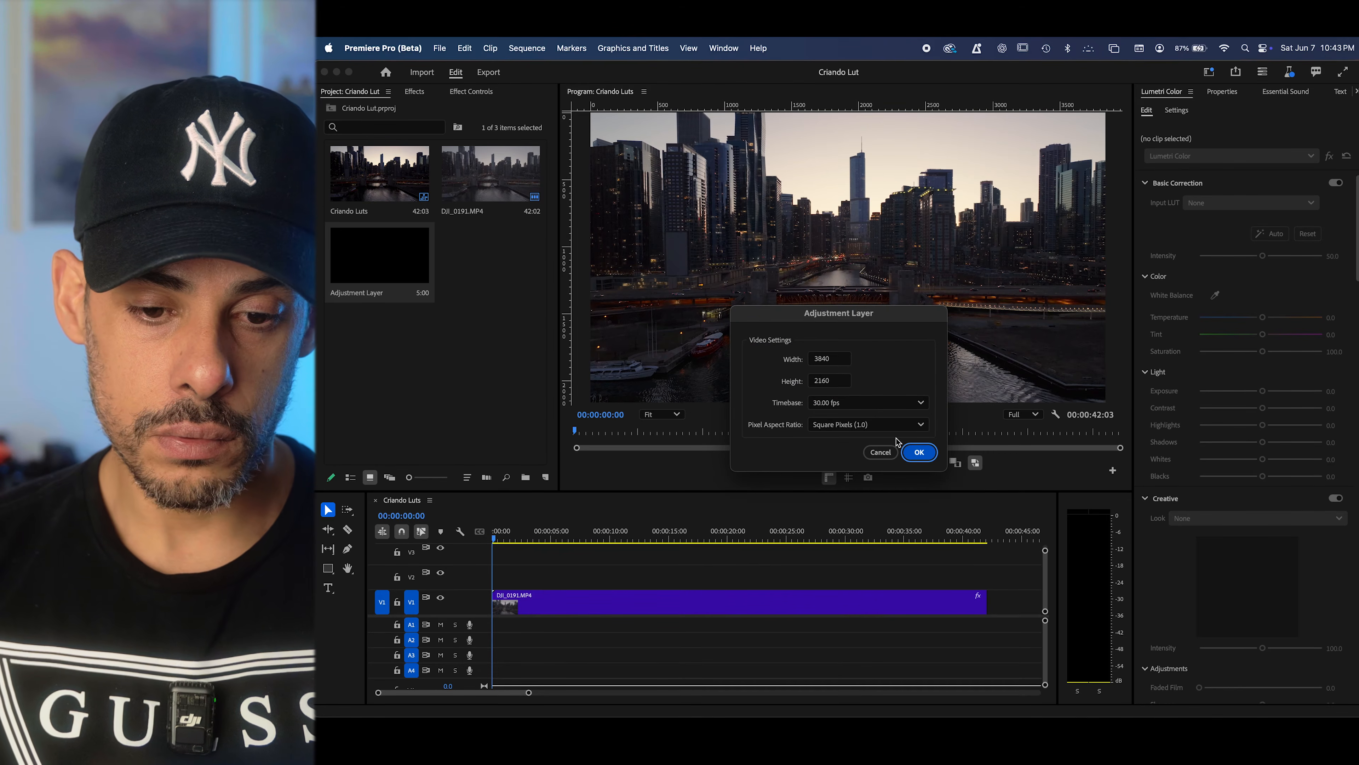
left_click(918, 452)
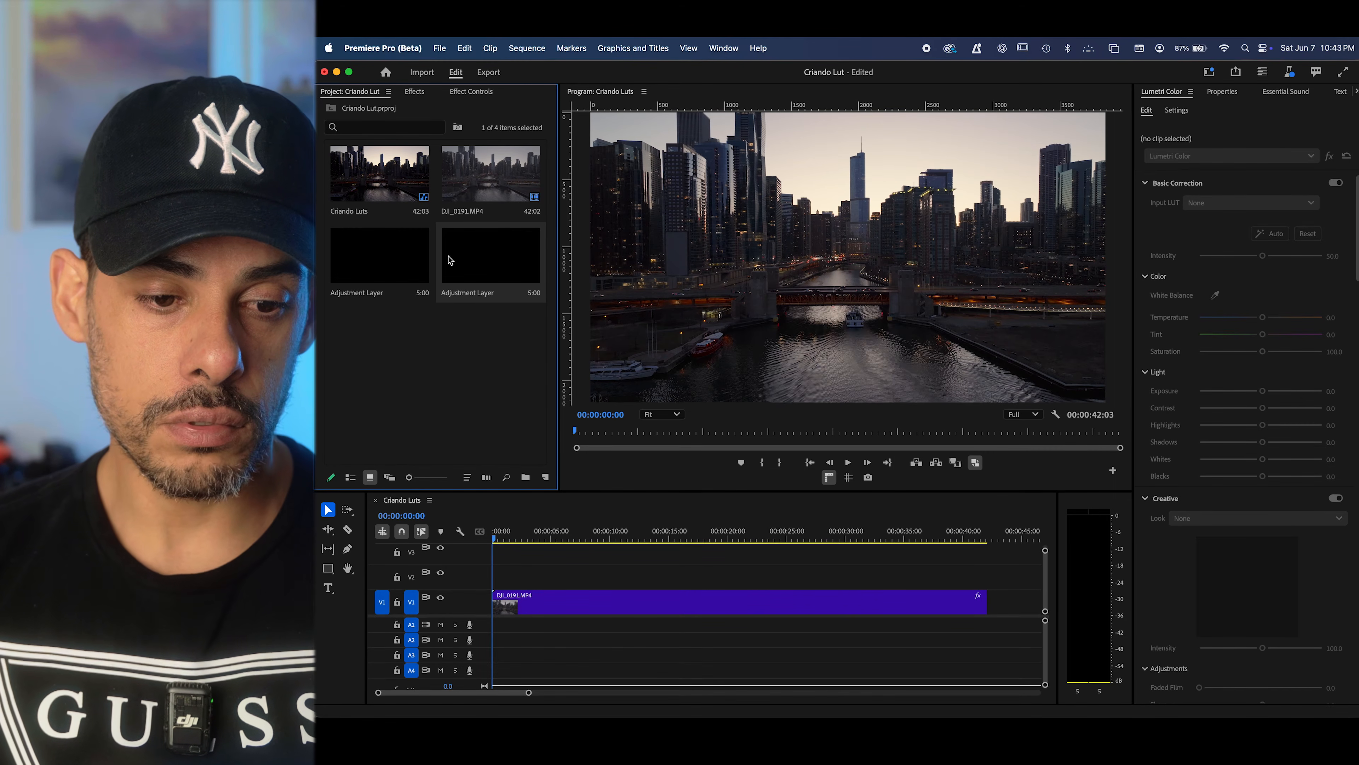
key("BackSpace")
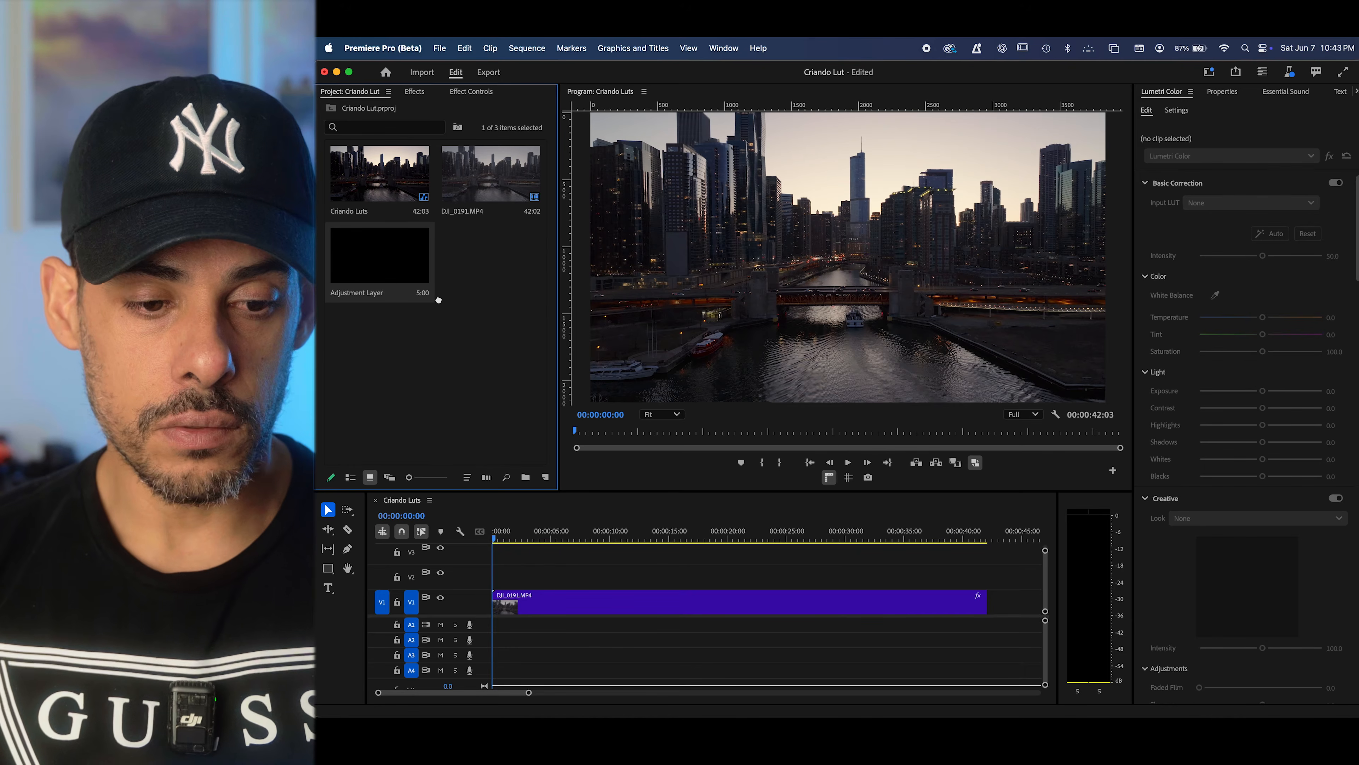
Extend the adjustment layer on track V3 across the full length of the DJI_0191.MP4 clip and select it.
left_click_drag(531, 527, 987, 569)
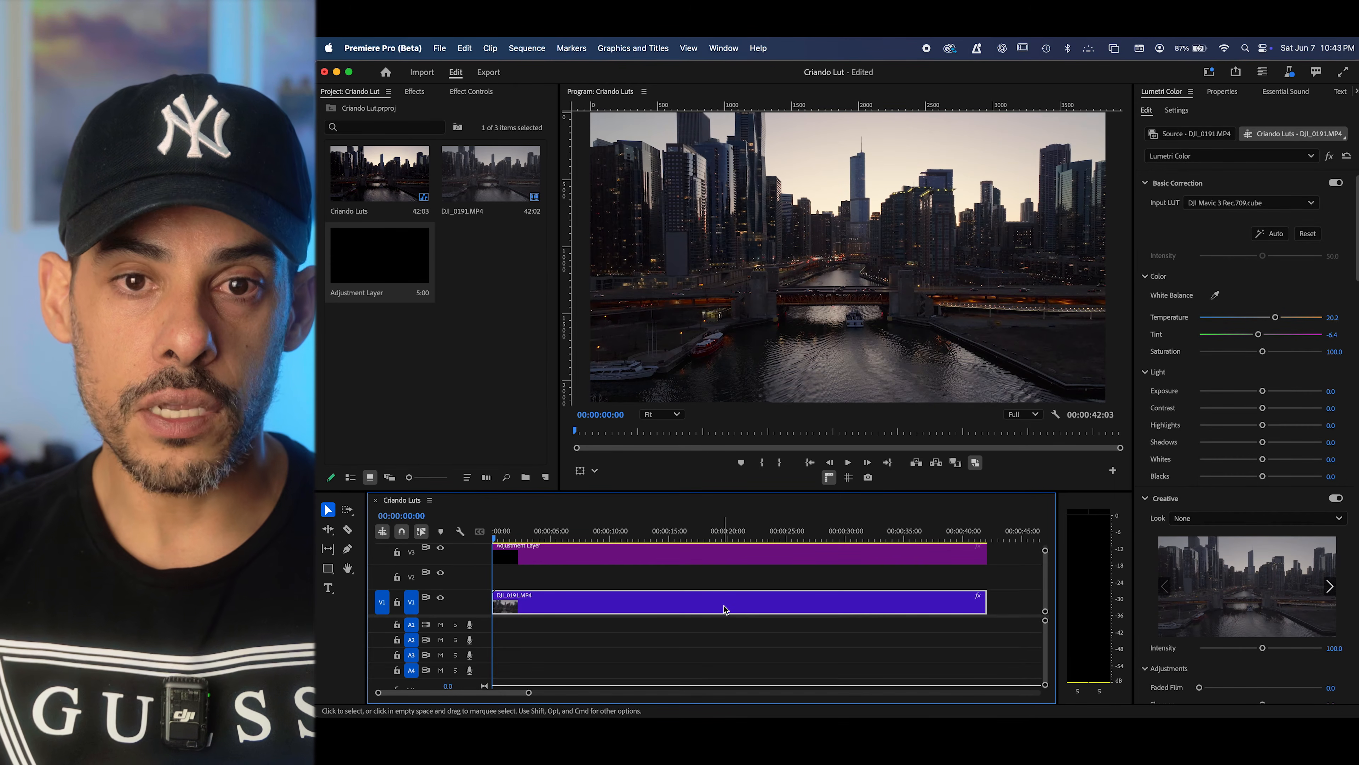
left_click(604, 553)
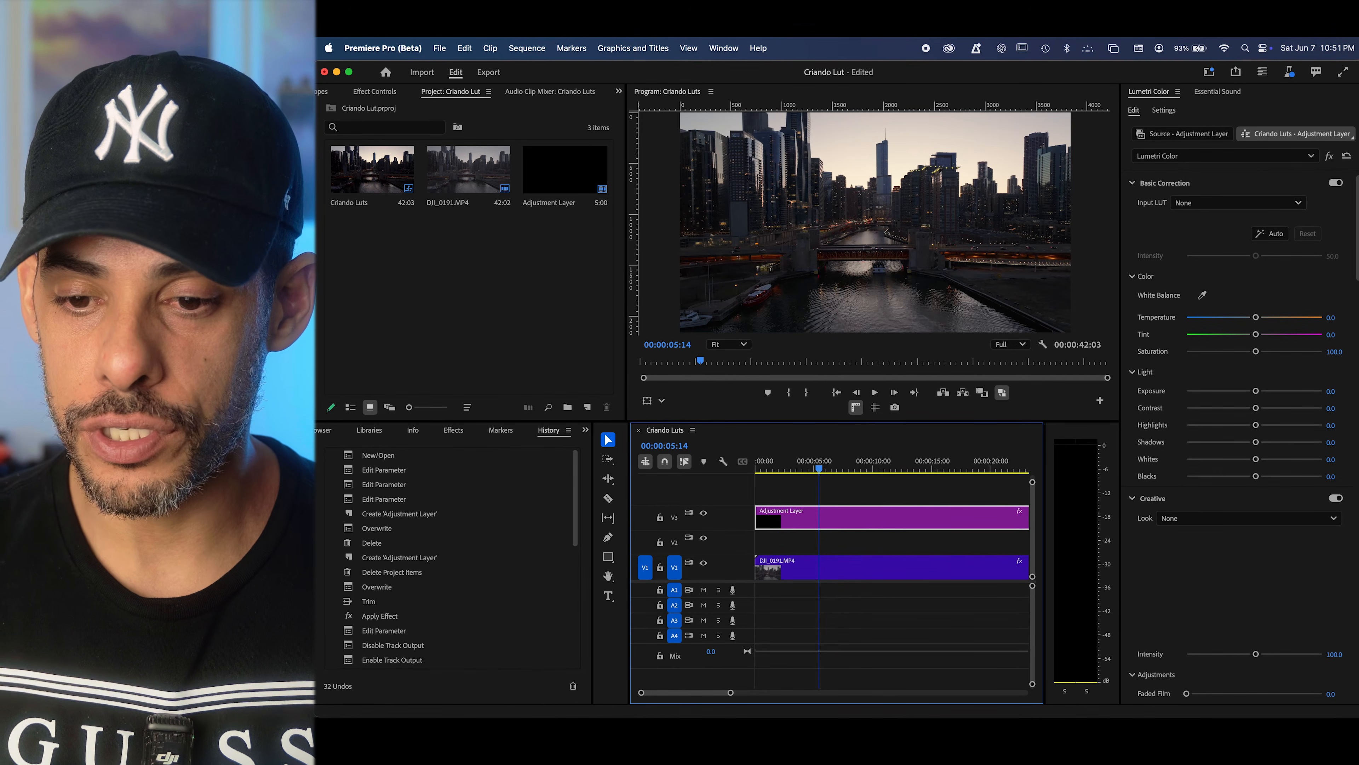
Load Lut Test.lut.CUBE as the Creative Look in the adjustment layer's Lumetri Color settings.
scroll(1236, 236, "down", 5)
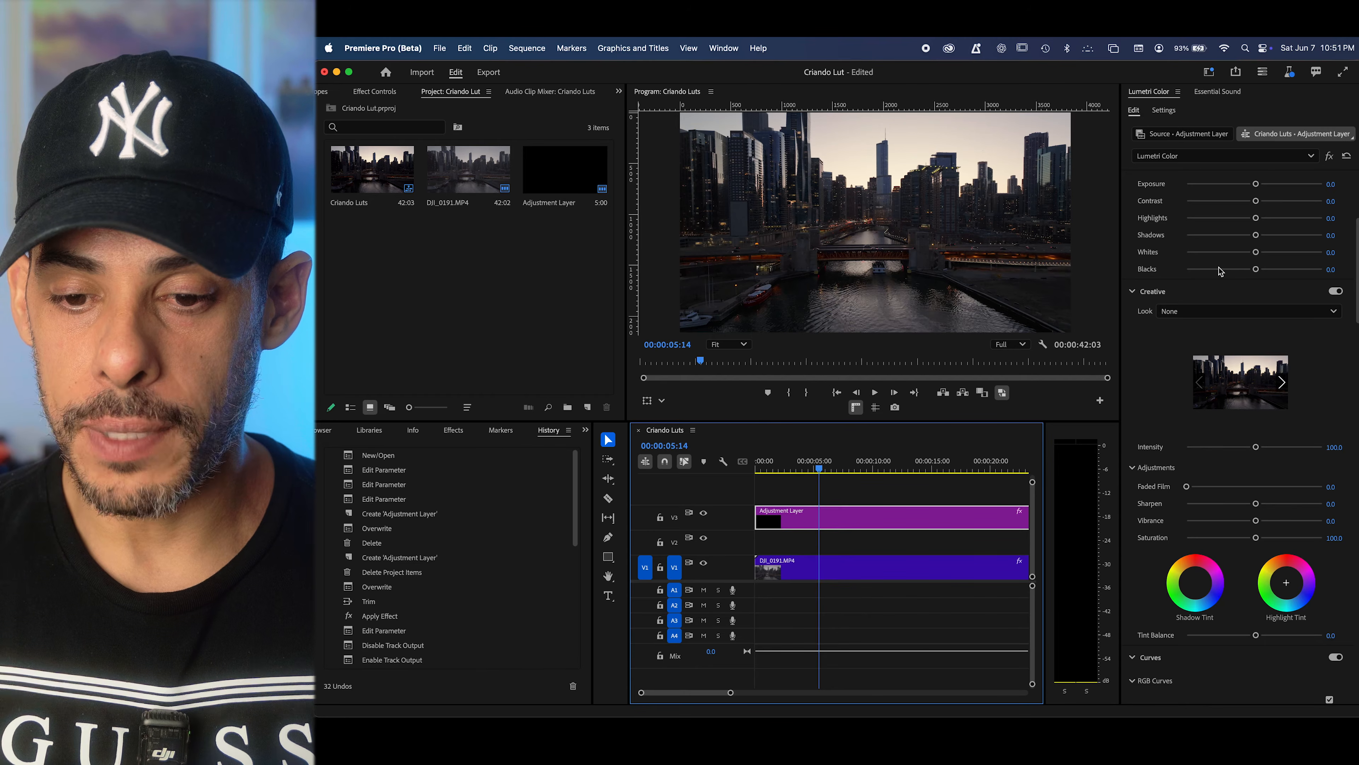
scroll(1221, 271, "down", 1)
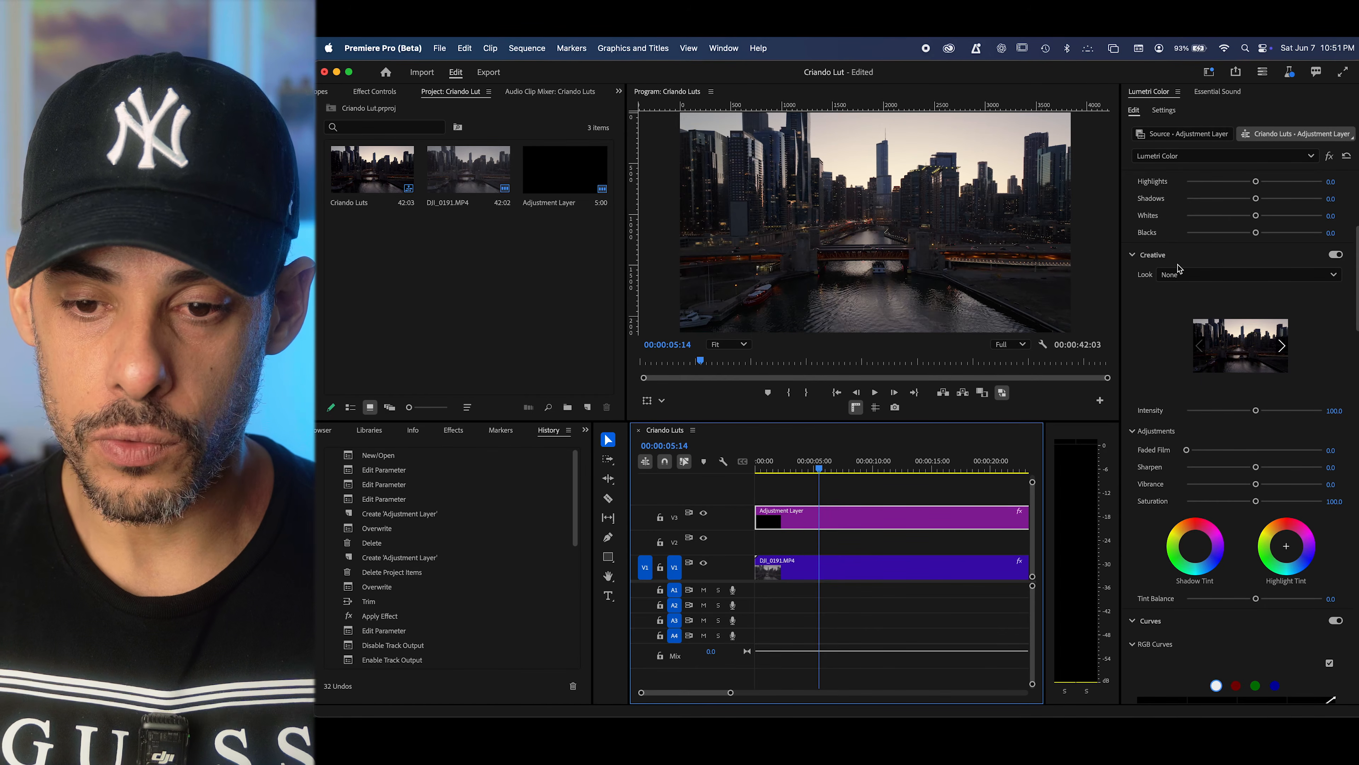
left_click(1133, 255)
left_click(1134, 255)
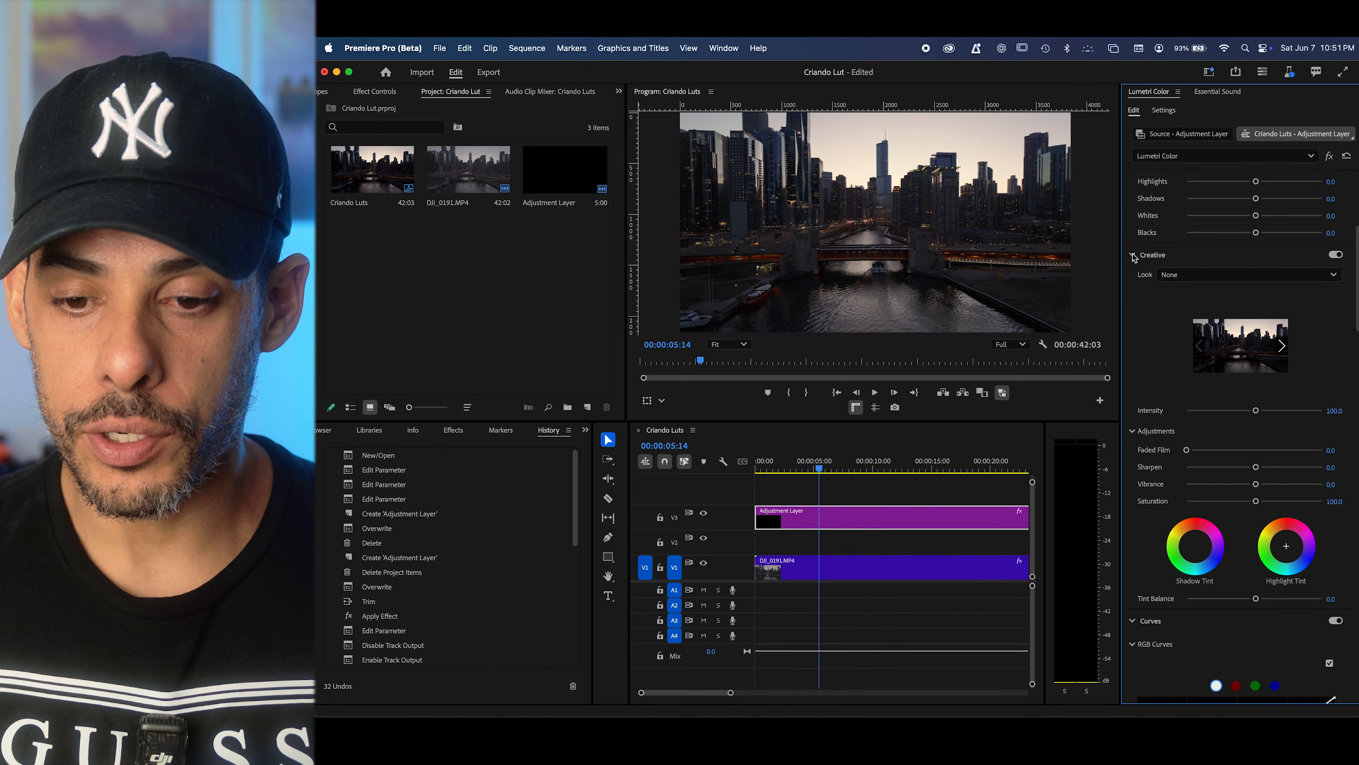
left_click(1198, 275)
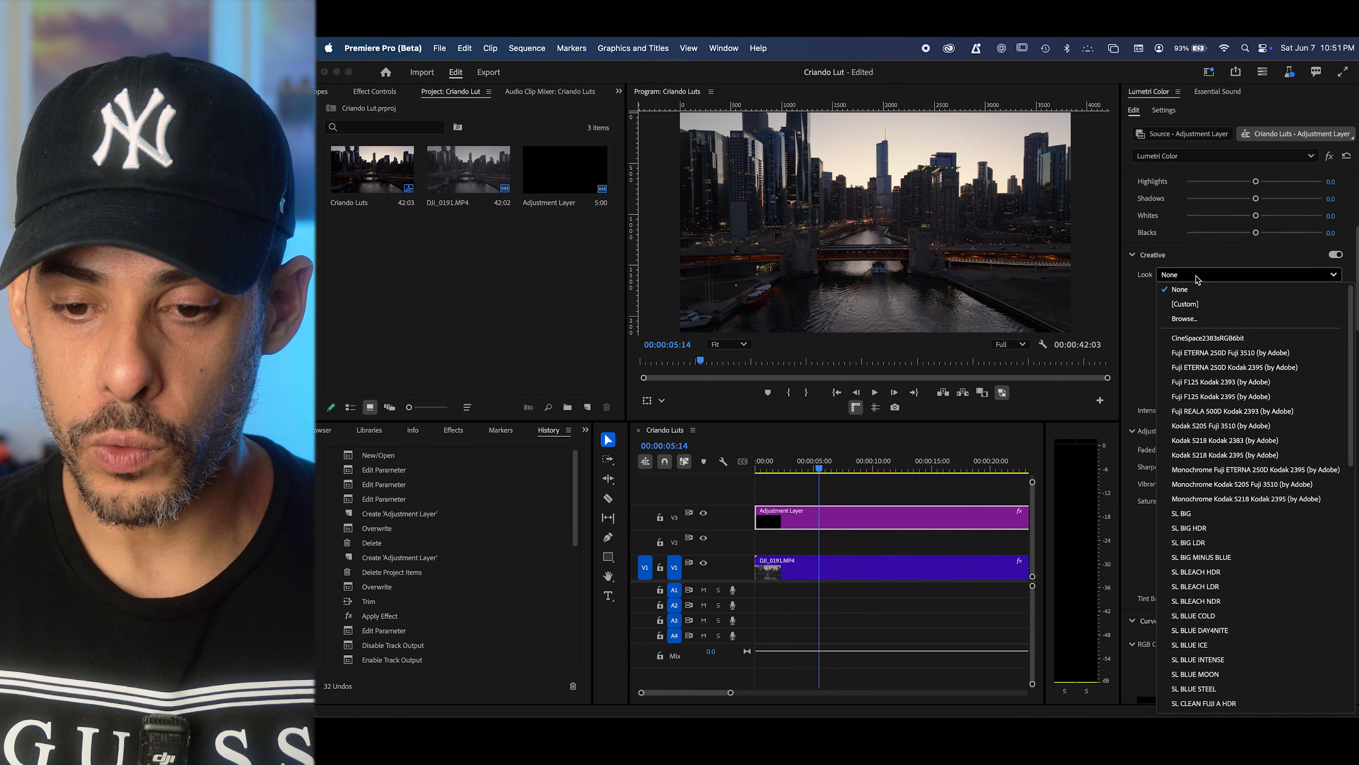
left_click(1202, 319)
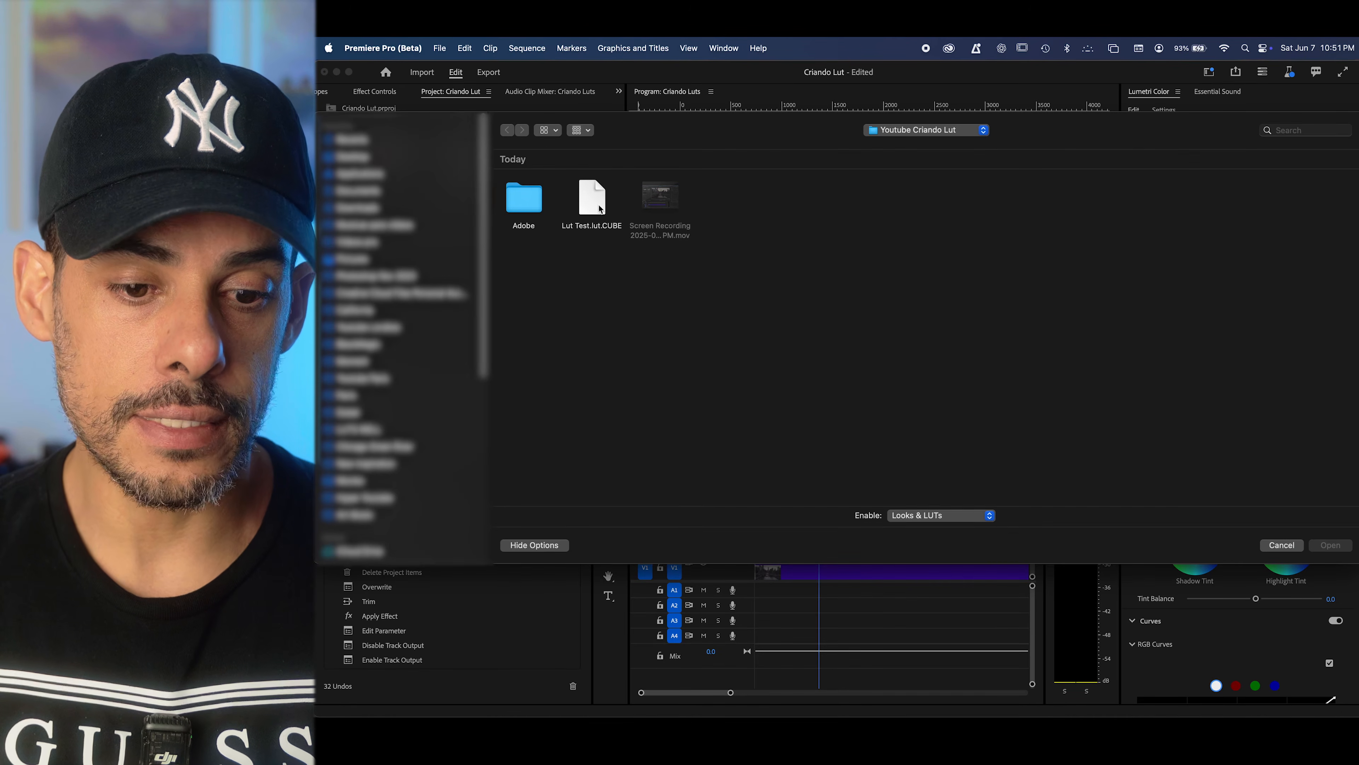
double_click(593, 204)
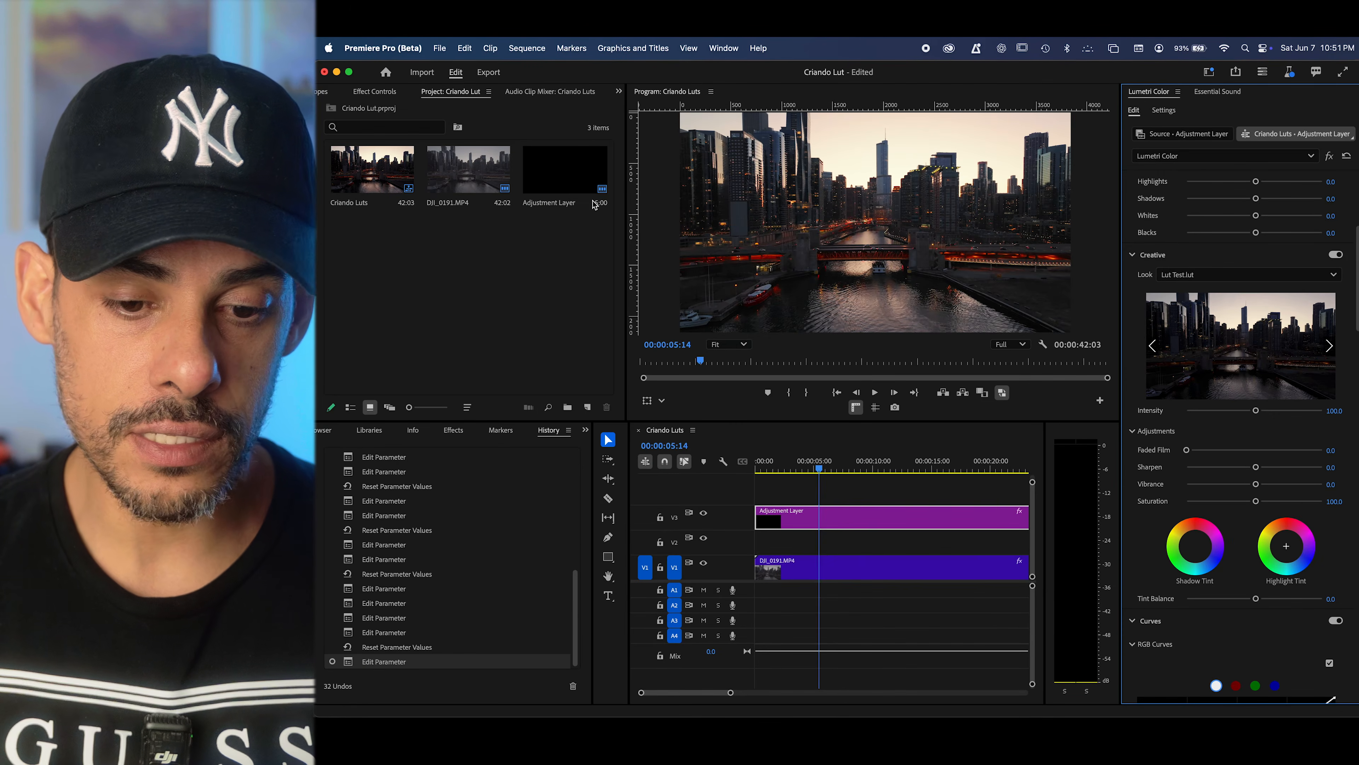
Enlarge the program preview and compare the footage with and without the LUT by disabling and re-enabling the V3 track output.
scroll(826, 217, "up", 3)
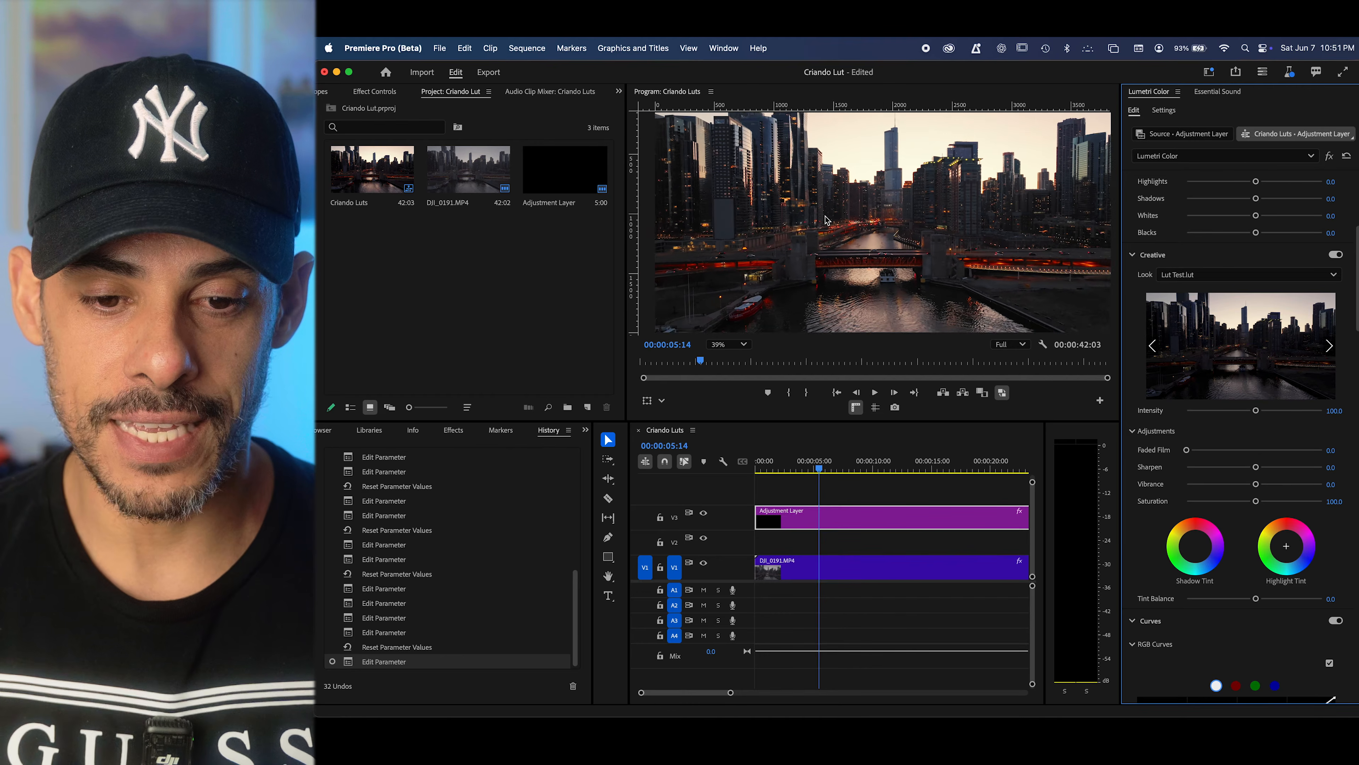
left_click_drag(629, 422, 574, 503)
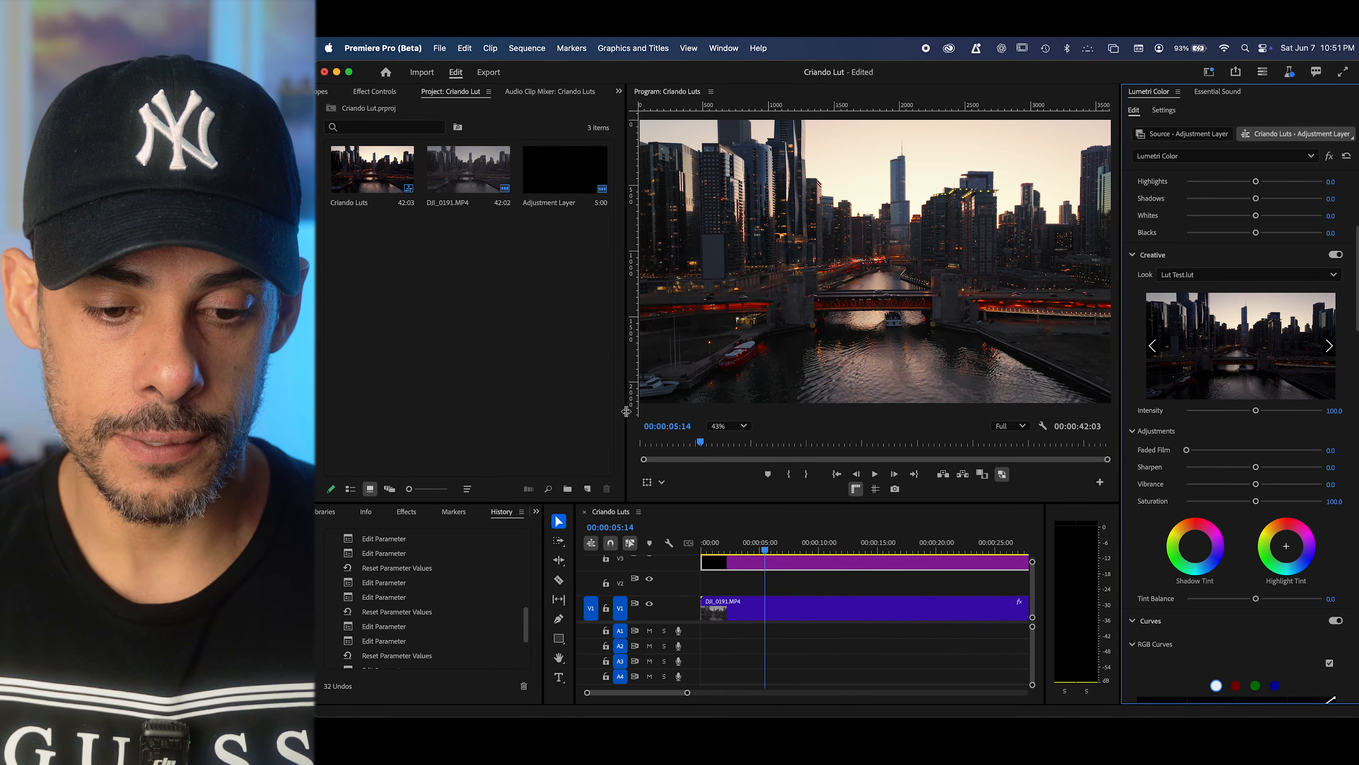
left_click_drag(626, 411, 568, 408)
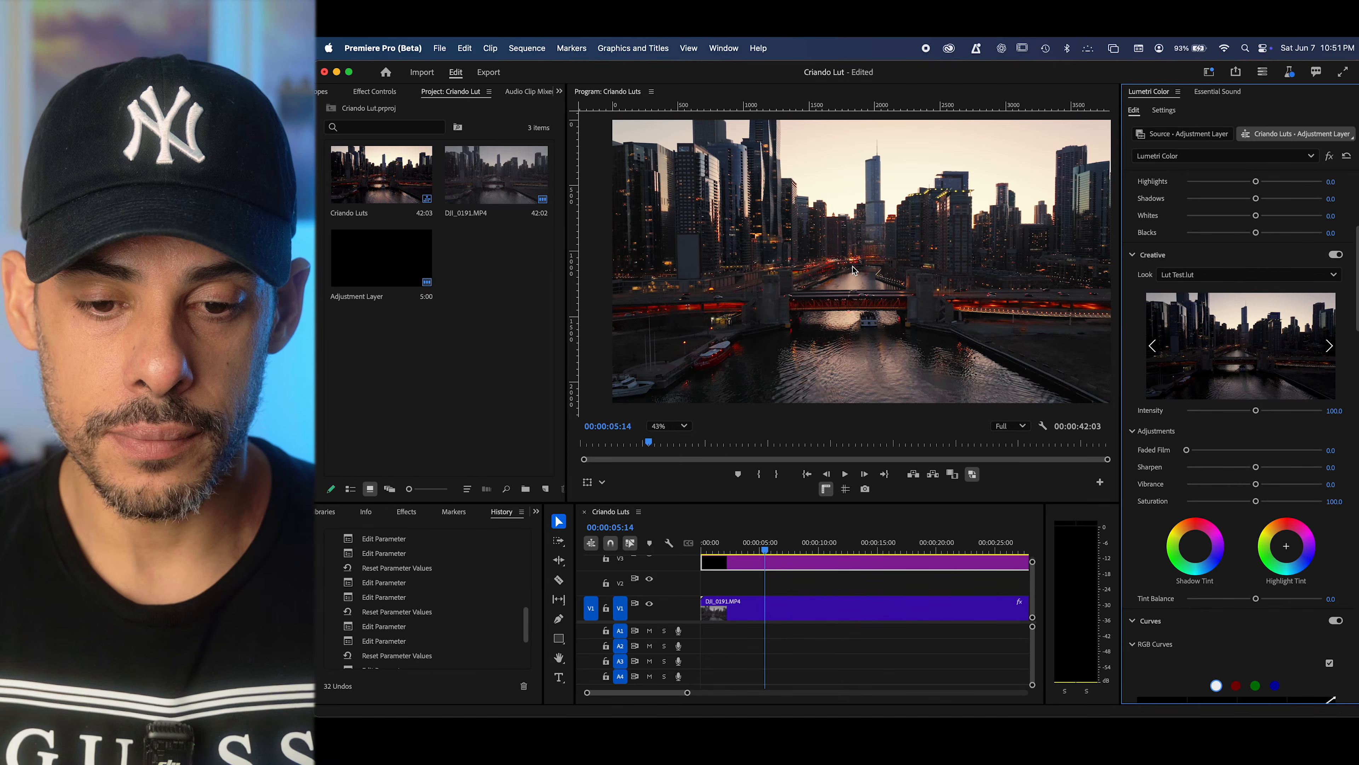
scroll(853, 270, "up", 5)
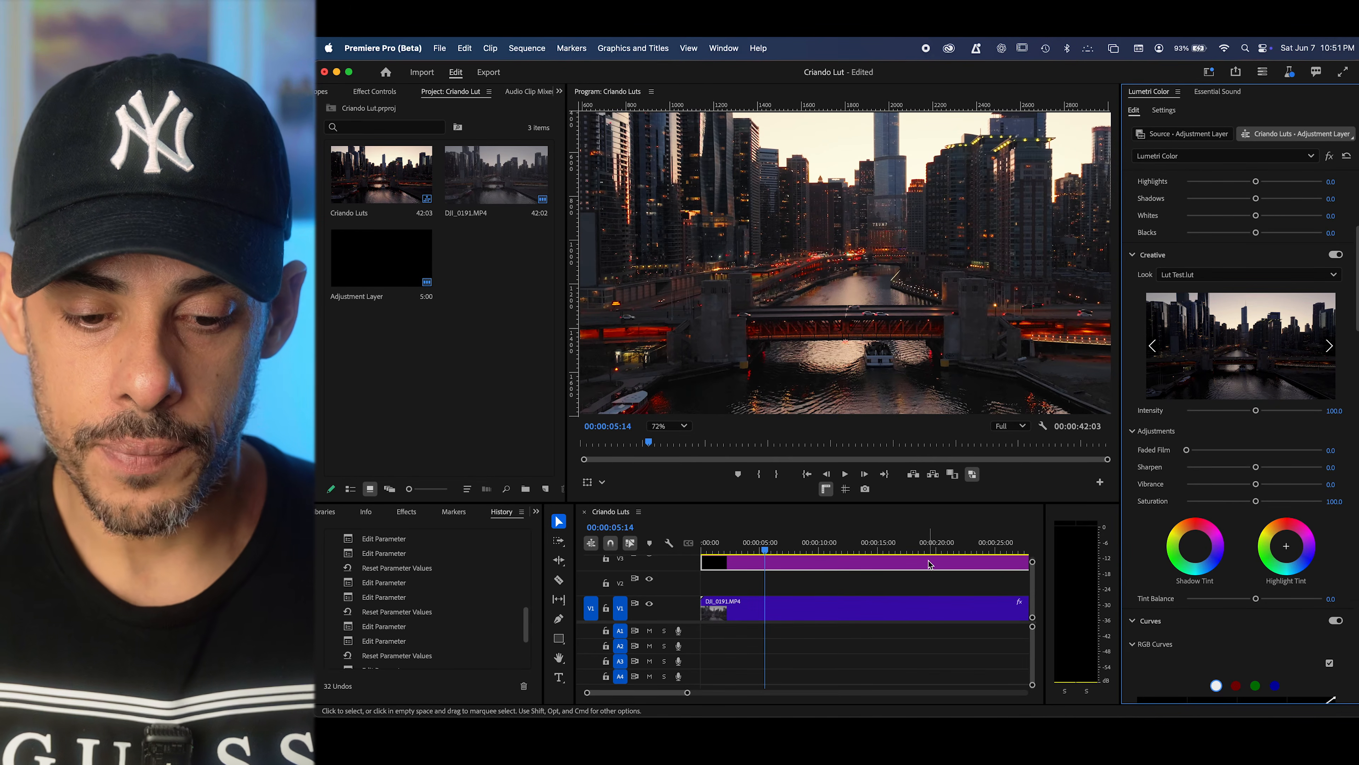
scroll(686, 582, "up", 2)
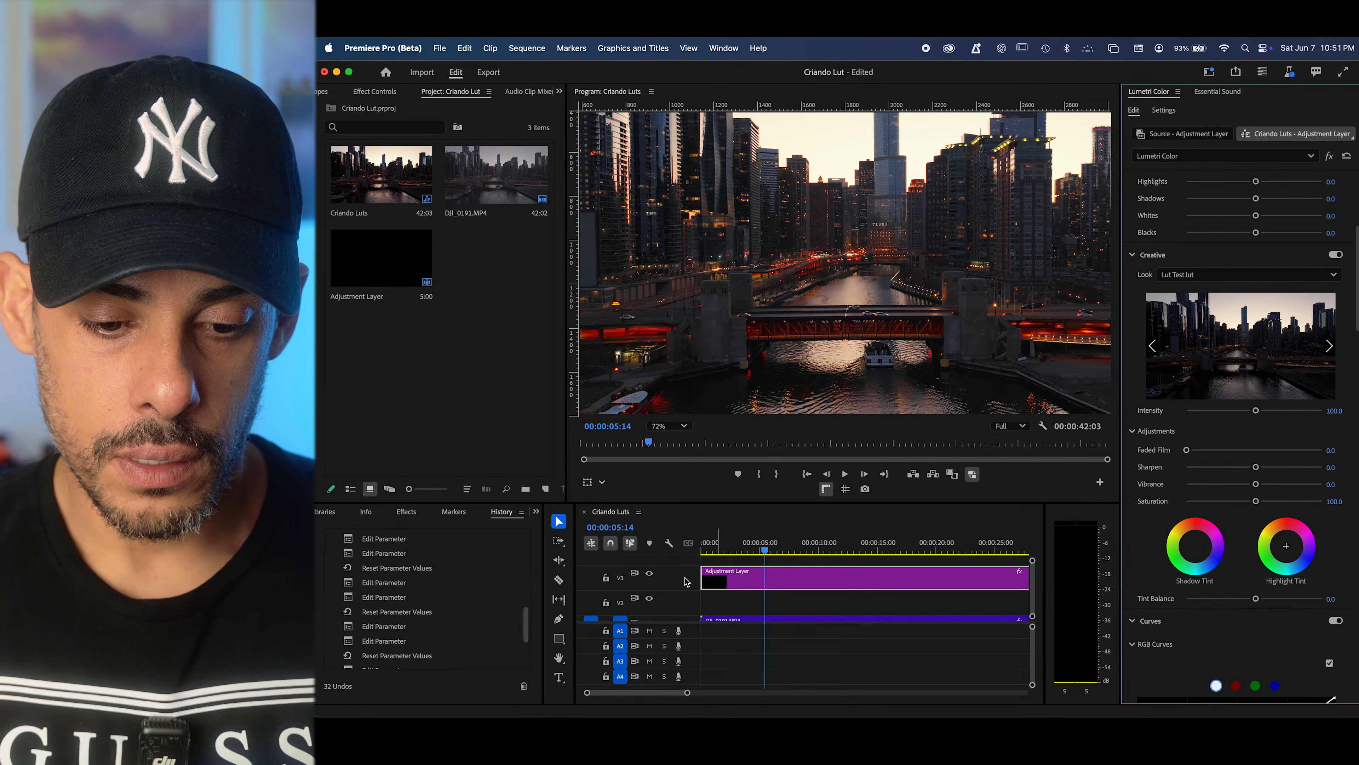
left_click(650, 573)
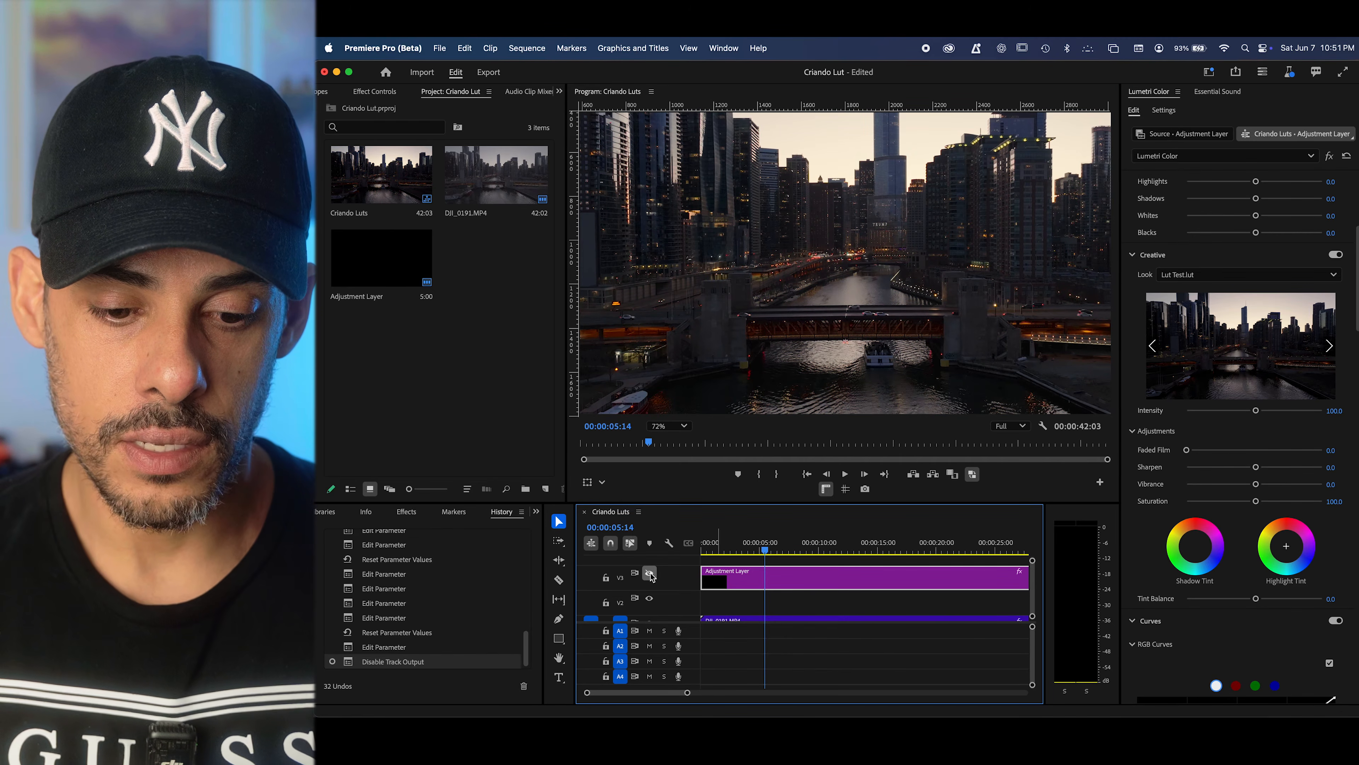
left_click(651, 575)
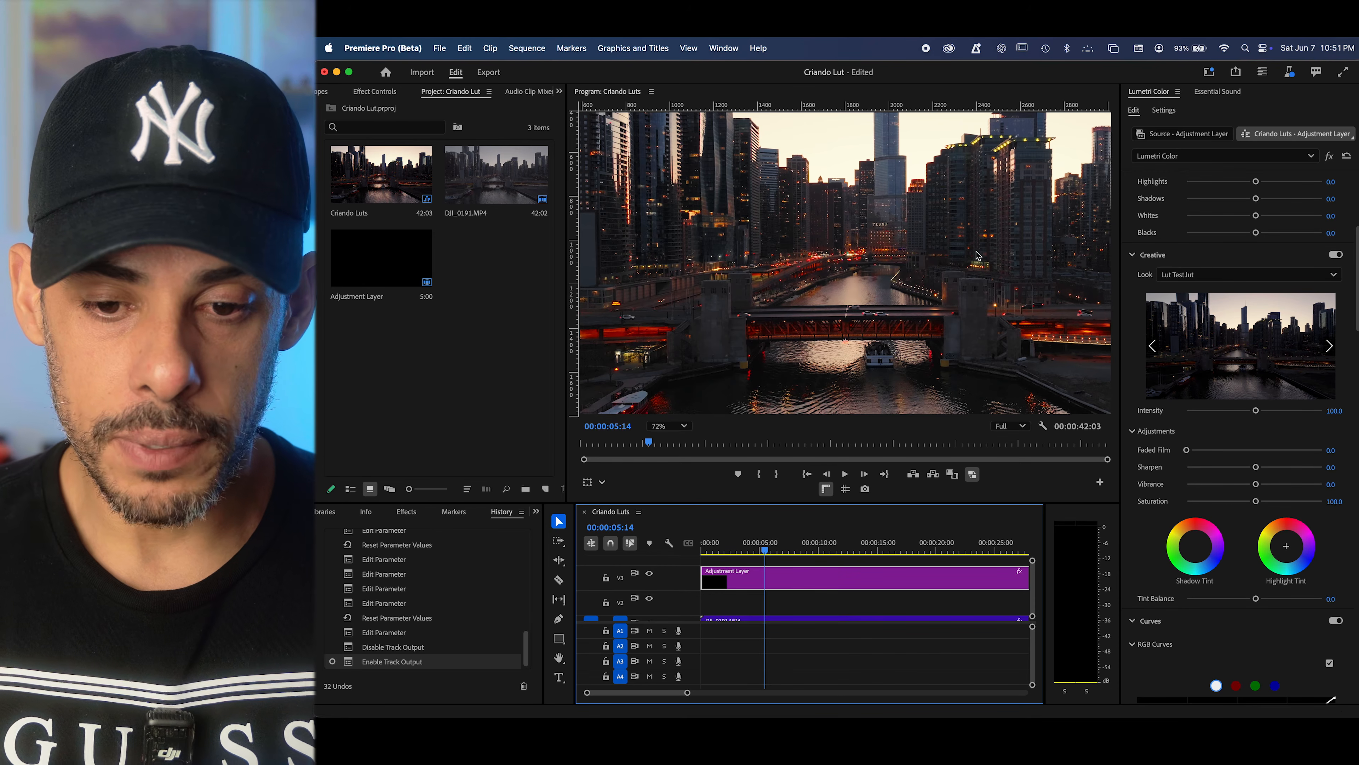
Try a Contrast of 56.3 on the adjustment layer with the preview set to Fit, and reset it to default.
scroll(778, 220, "down", 5)
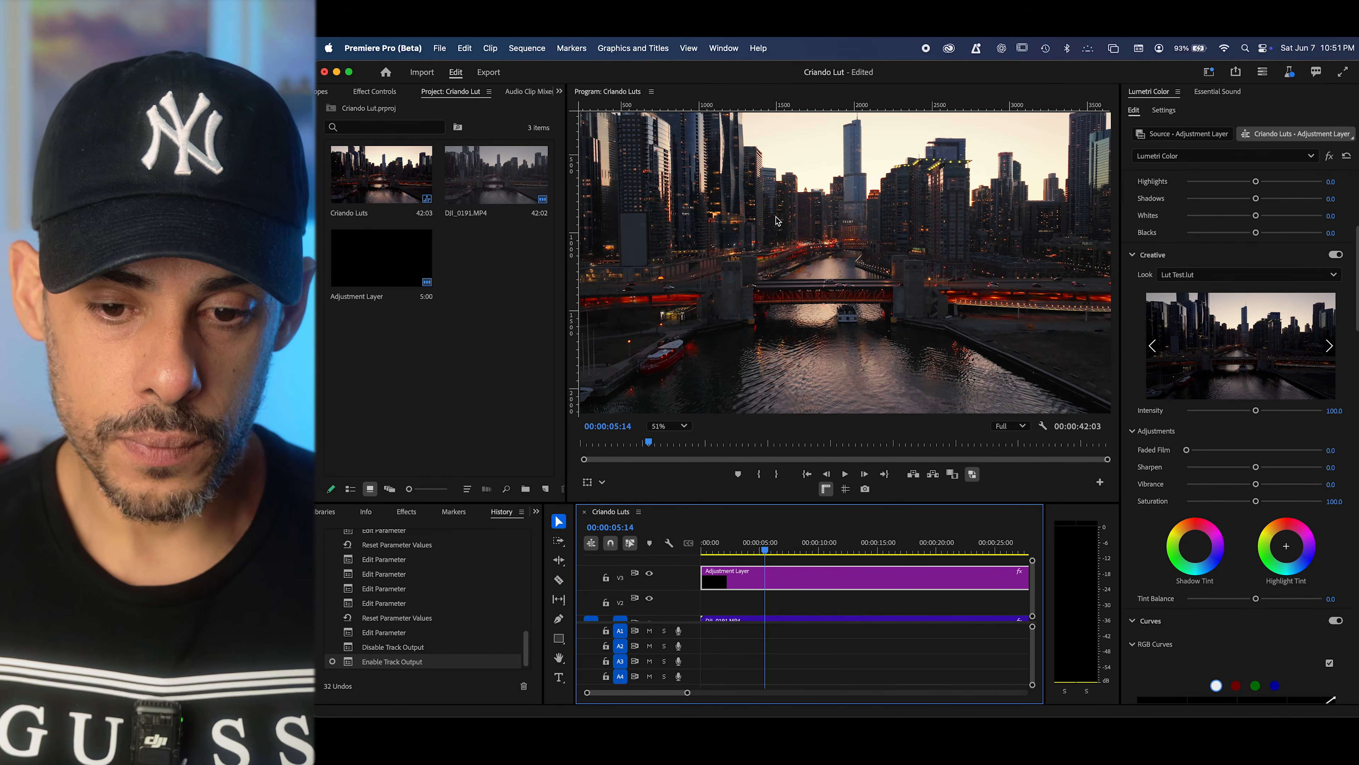
scroll(812, 263, "down", 2)
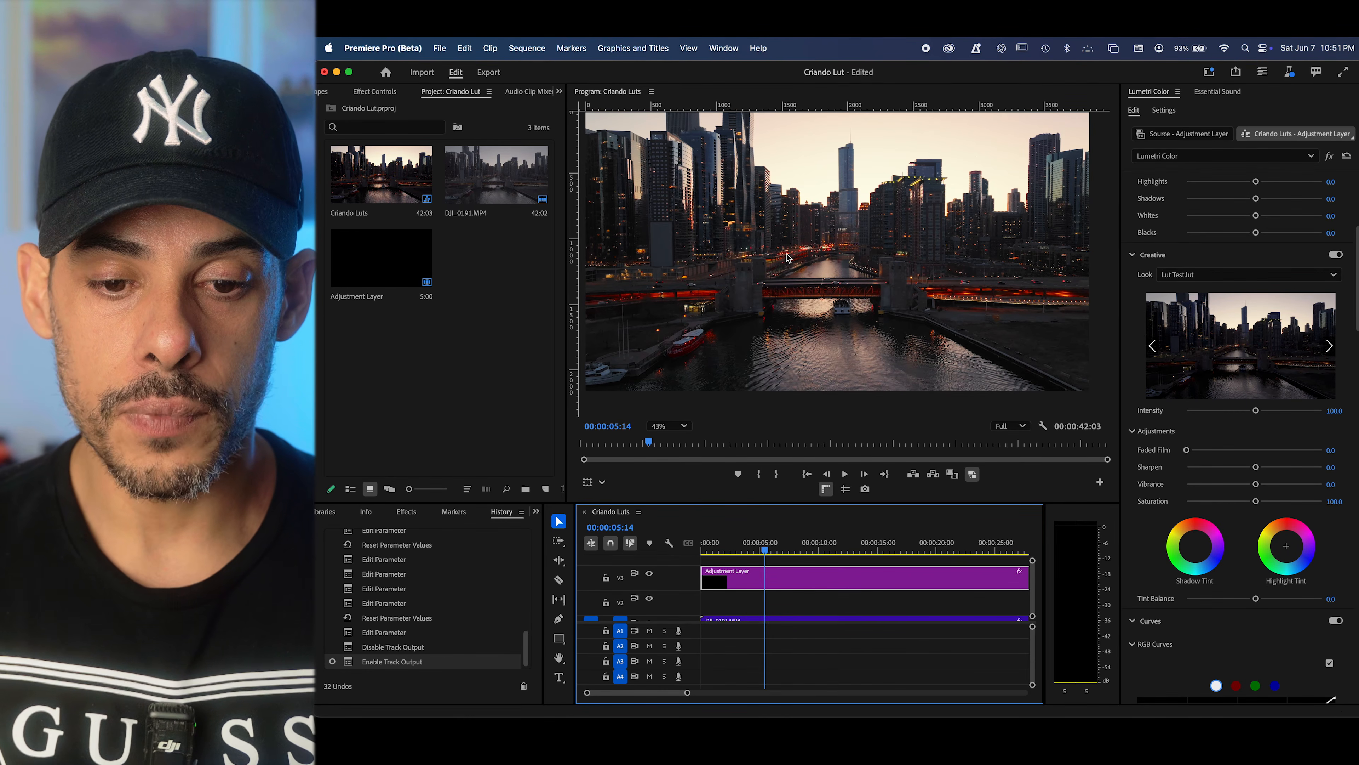
scroll(787, 259, "up", 3)
scroll(1277, 225, "up", 5)
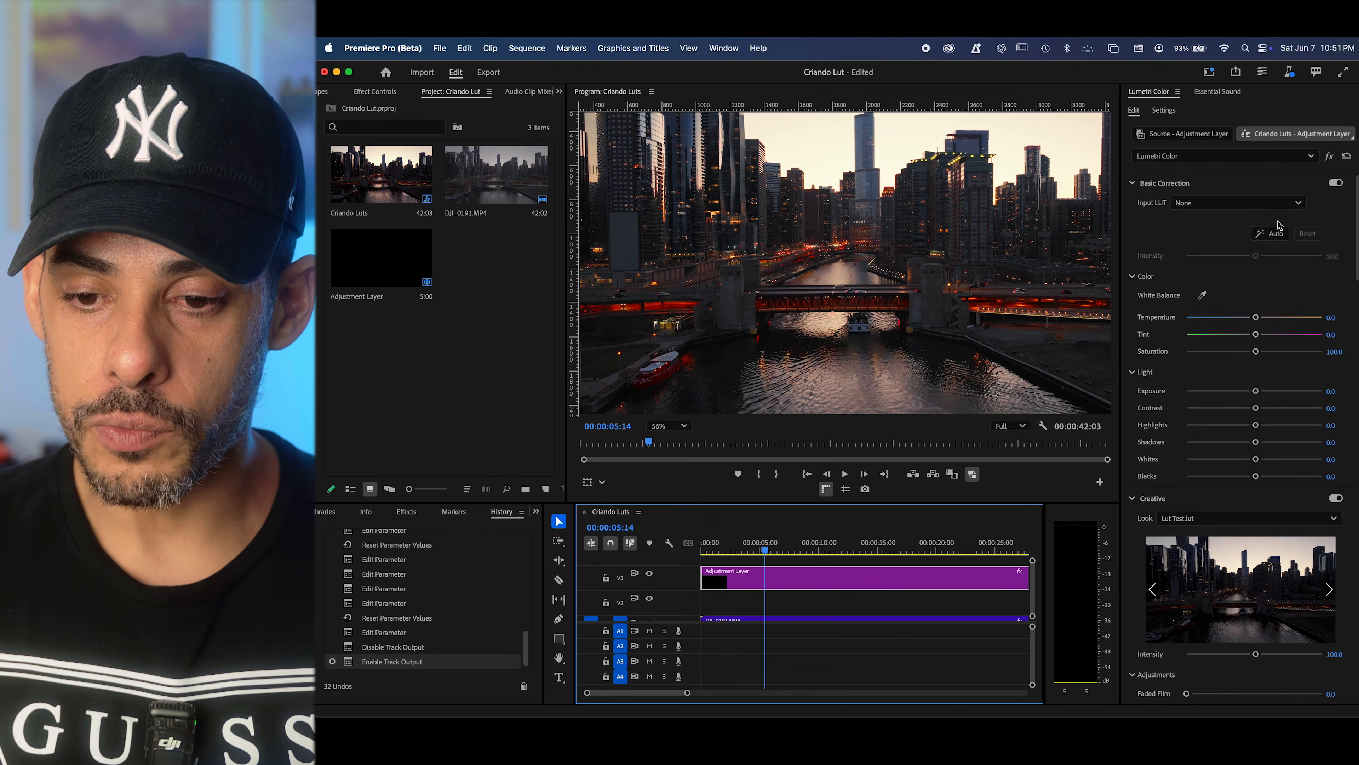
scroll(1278, 225, "down", 3)
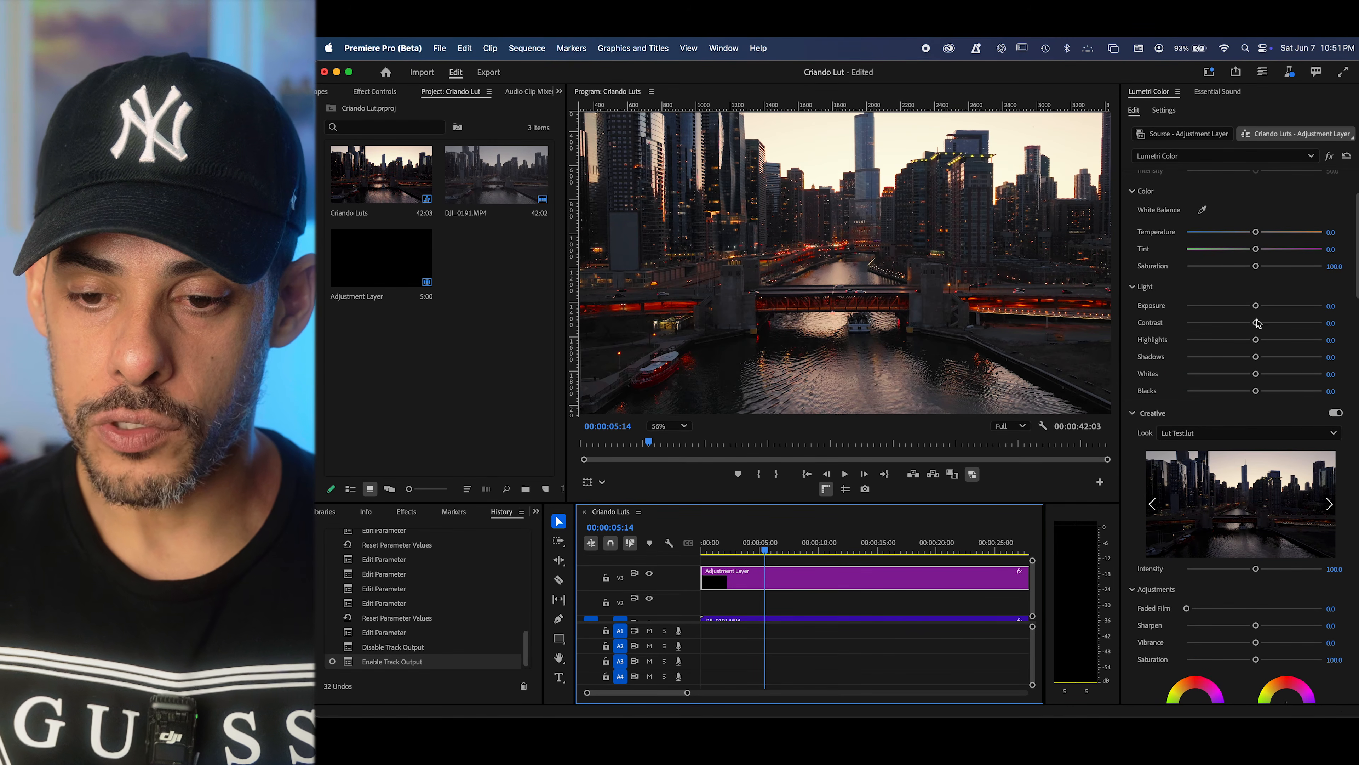
left_click_drag(1256, 323, 1293, 323)
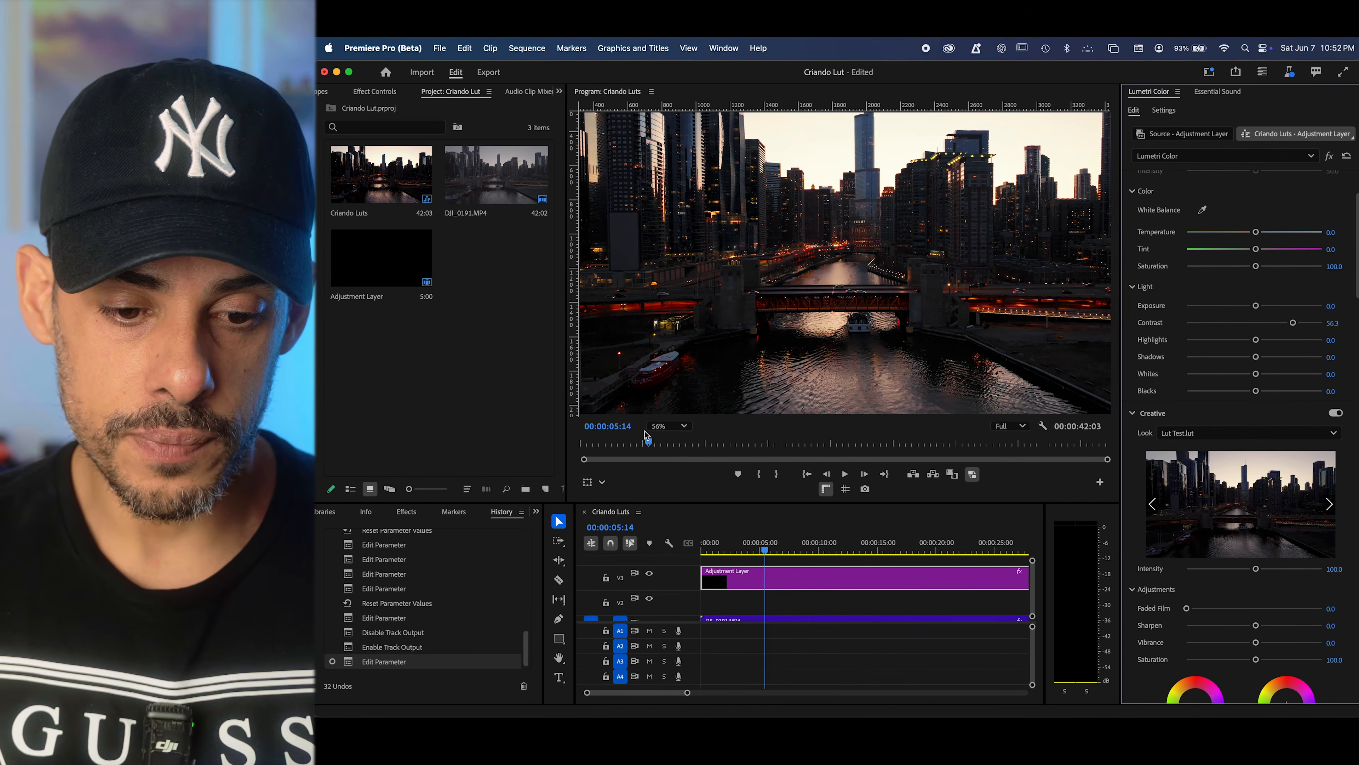
left_click(668, 426)
left_click(672, 447)
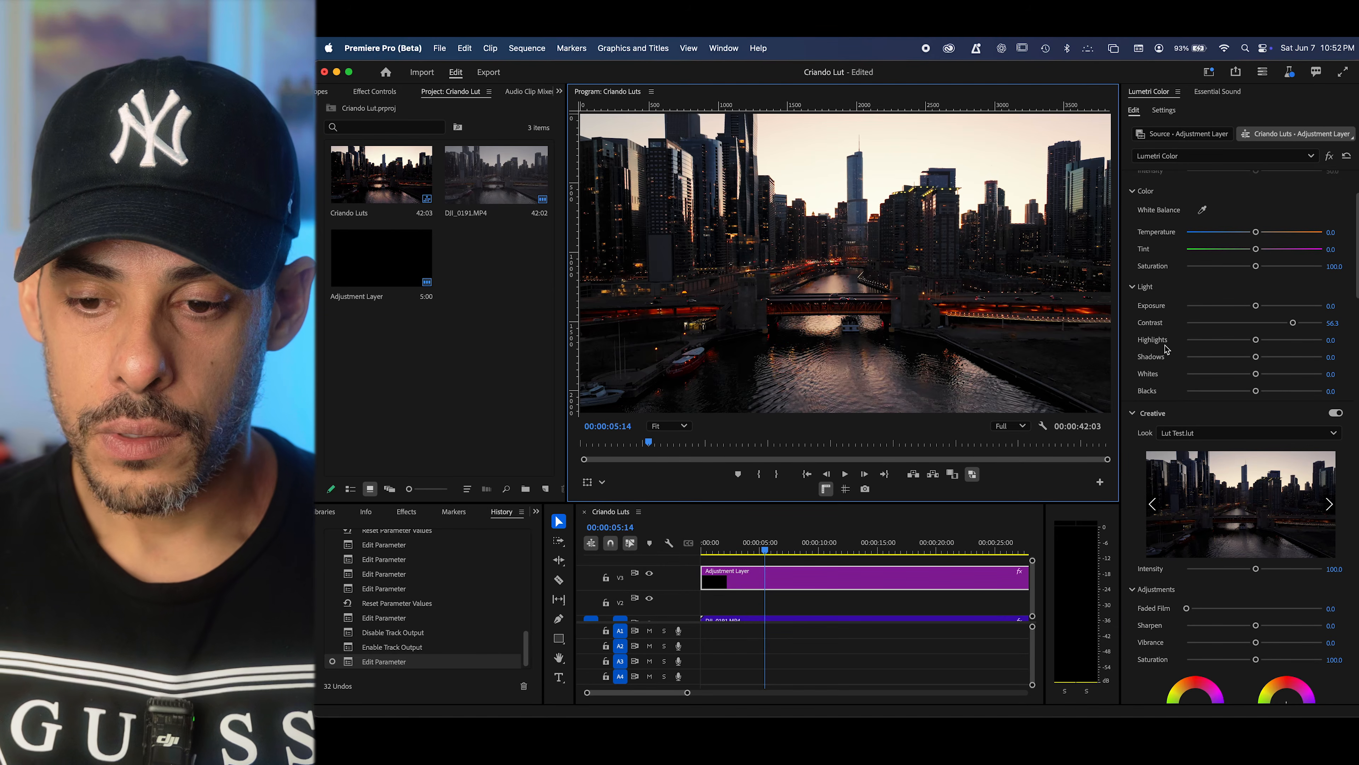
double_click(1294, 323)
Try Whites at 47.3 and Highlights at -67.9 on the adjustment layer, resetting each to its default.
left_click_drag(1256, 377, 1289, 375)
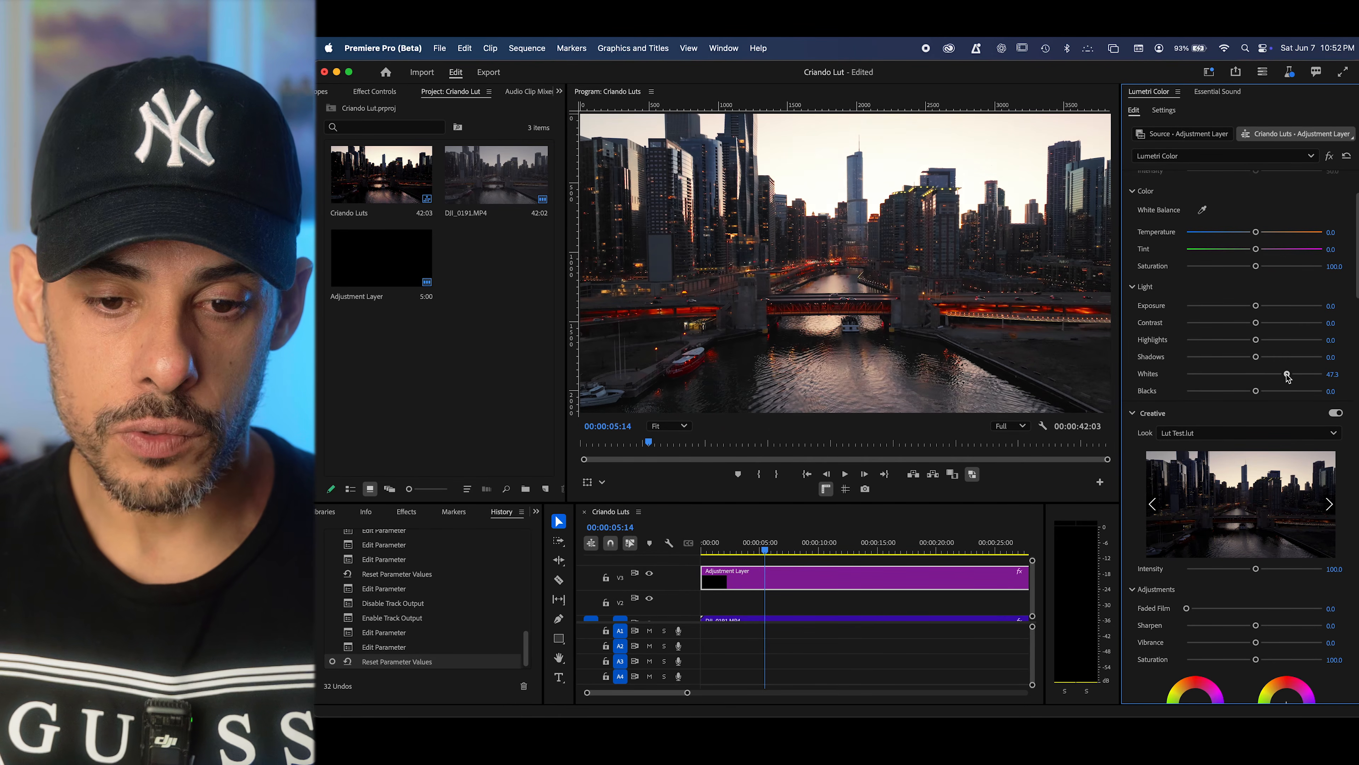
double_click(1289, 374)
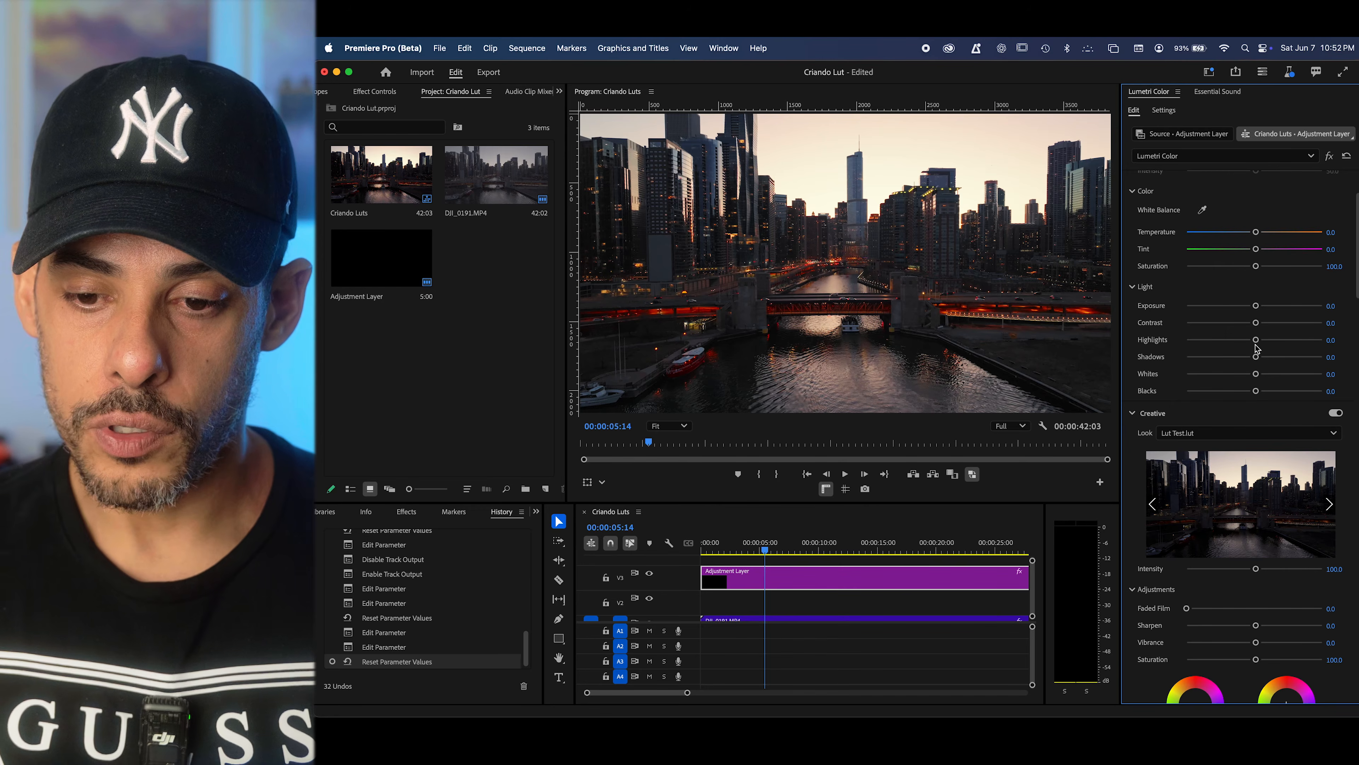
left_click_drag(1256, 341, 1212, 343)
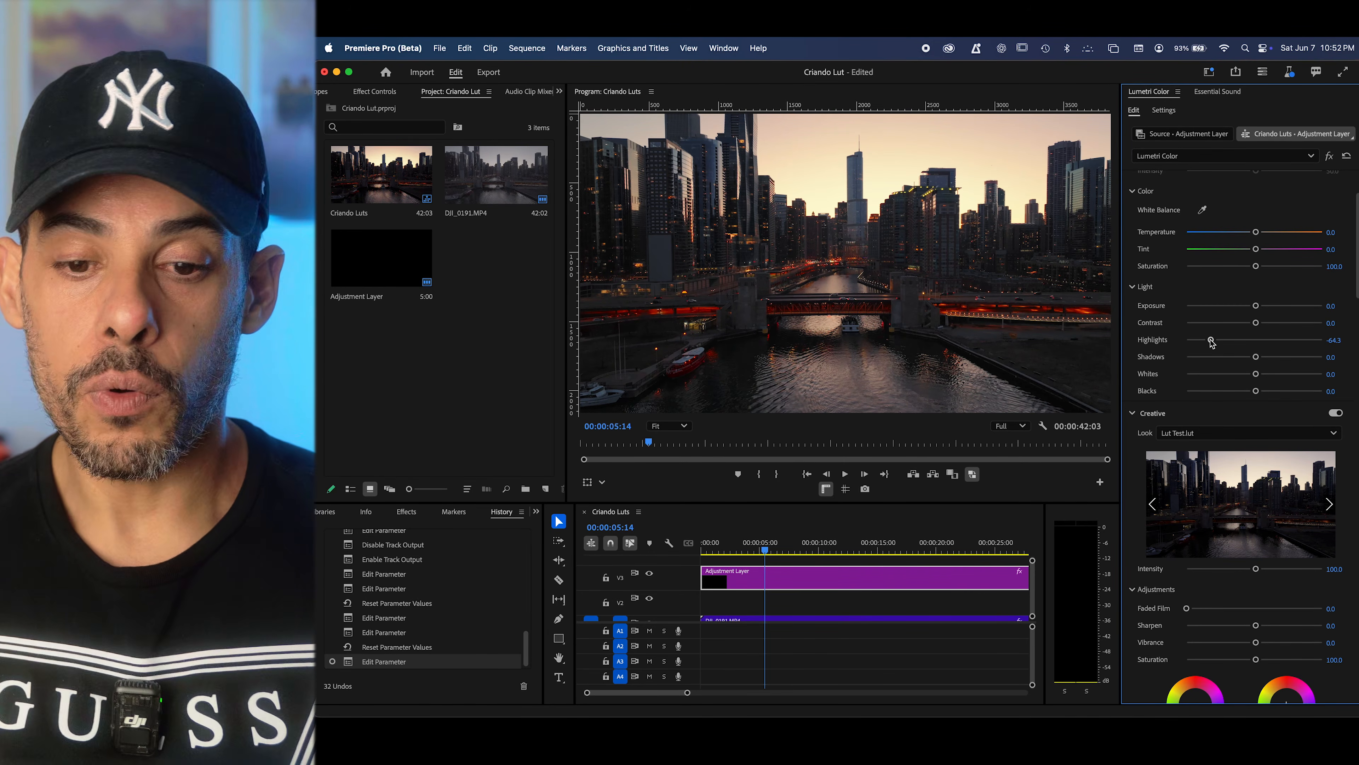
left_click_drag(1213, 343, 1206, 342)
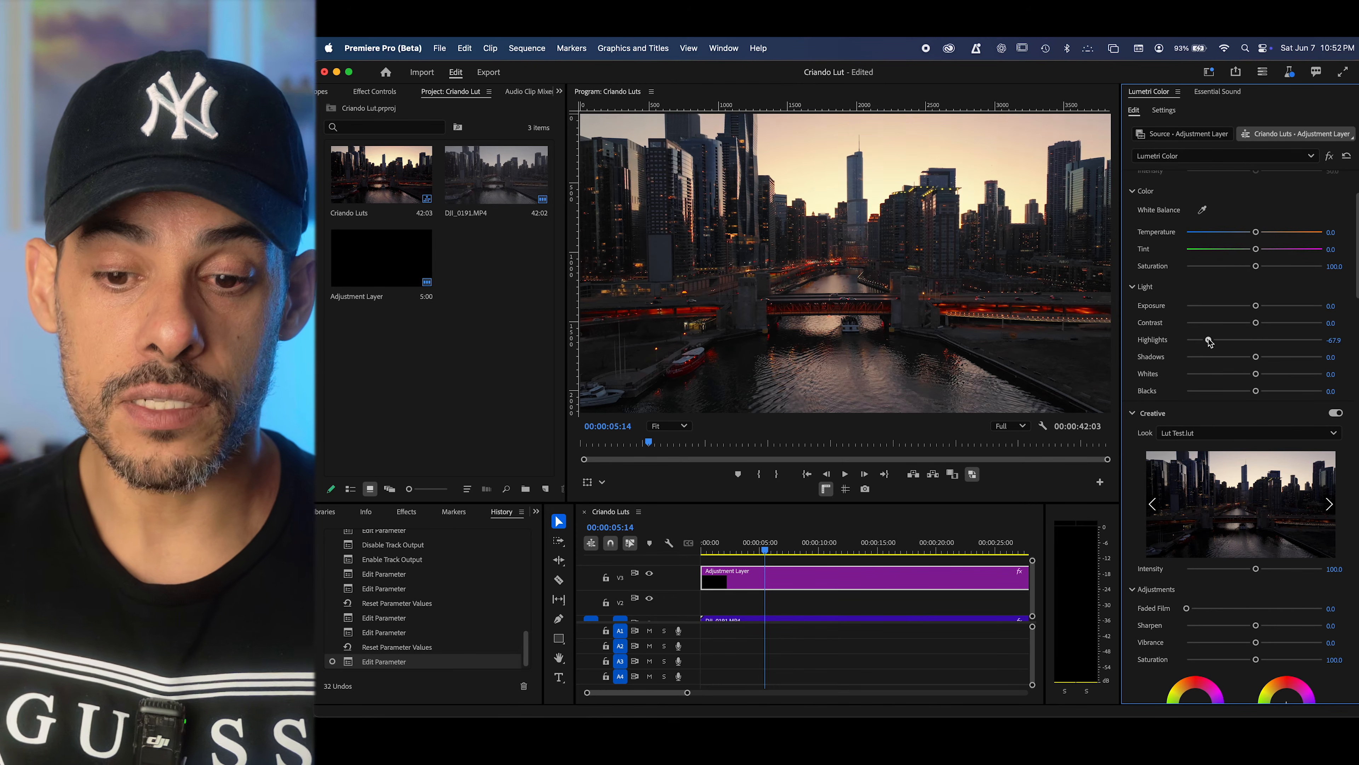
double_click(1209, 341)
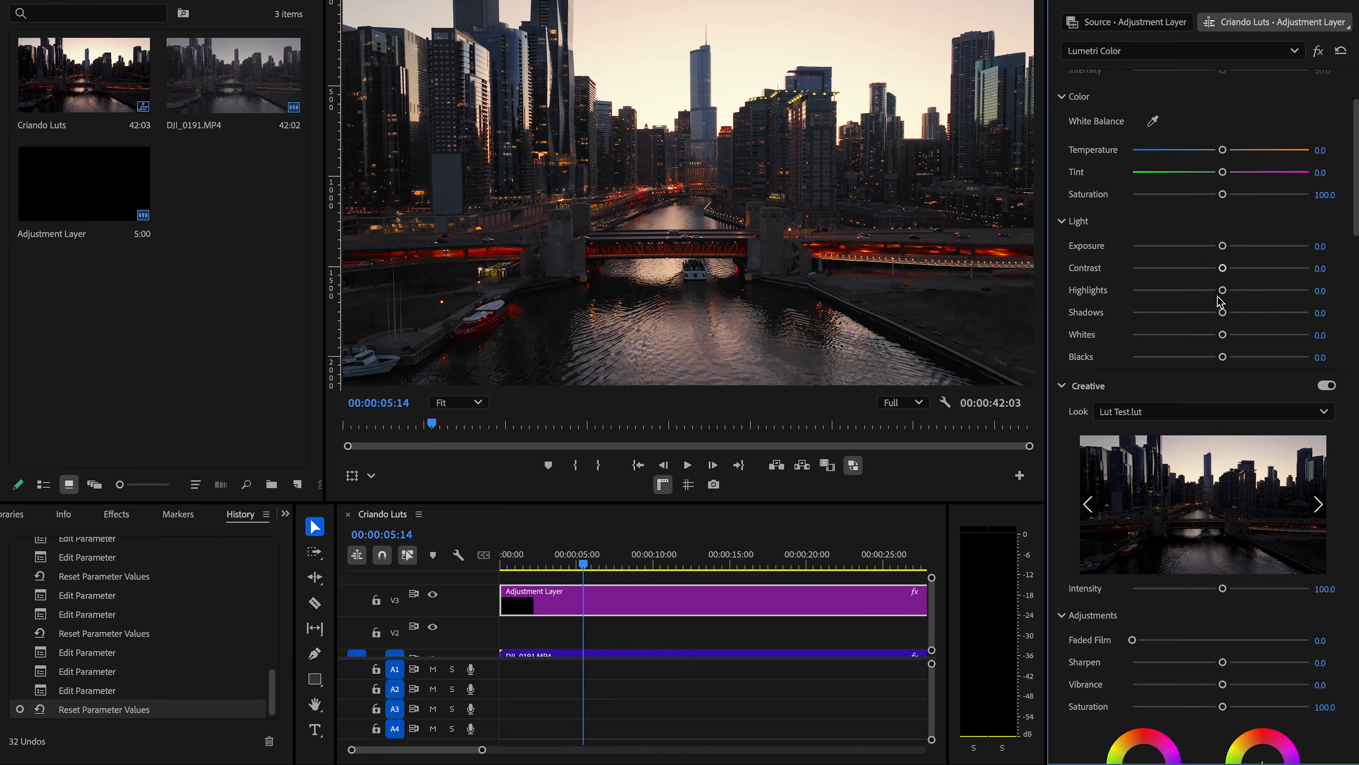
Set the adjustment layer's Highlights to -50.0, Shadows to 10.7 and Whites to 9.8, and raise Contrast slightly.
left_click_drag(1256, 339, 1221, 340)
left_click_drag(1256, 373, 1262, 356)
left_click_drag(1256, 323, 1265, 323)
left_click_drag(1235, 268, 1052, 270)
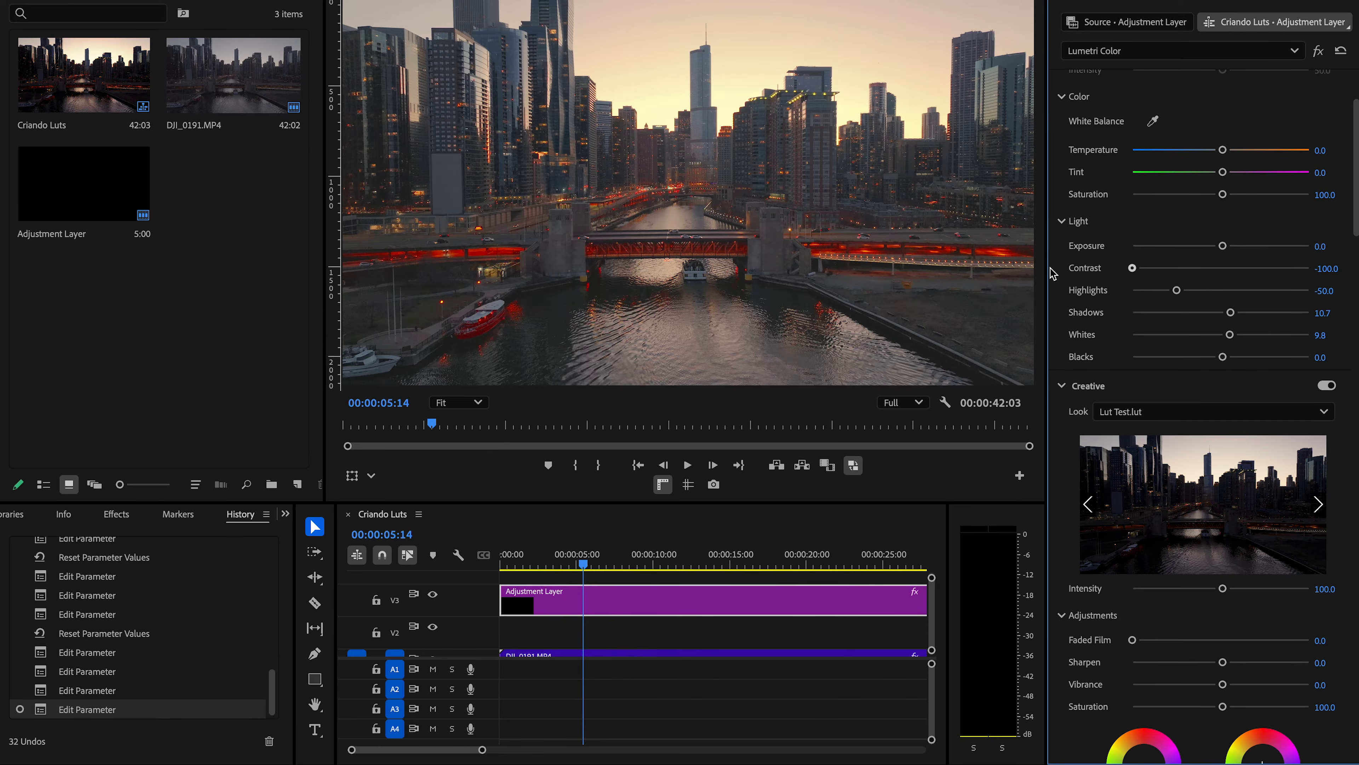
double_click(1227, 268)
left_click_drag(1224, 267, 1230, 269)
Shape a gentle RGB curve with three inner points and re-enable the V3 track output with the preview set to Fit.
scroll(1215, 327, "down", 10)
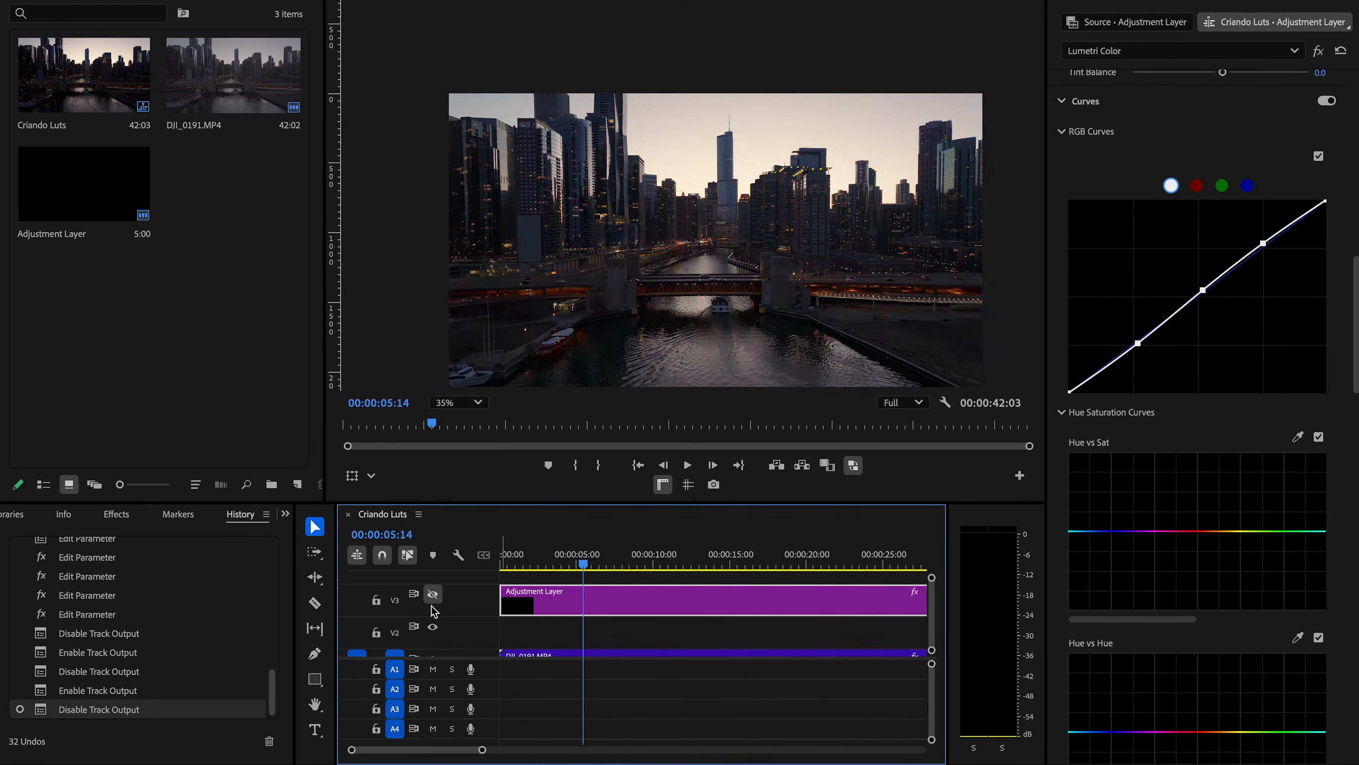
left_click(433, 594)
left_click(459, 402)
left_click(473, 428)
Play the graded sequence from the beginning in an enlarged program preview, and replay it from the start.
key("Home")
key("space")
left_click_drag(324, 502, 246, 609)
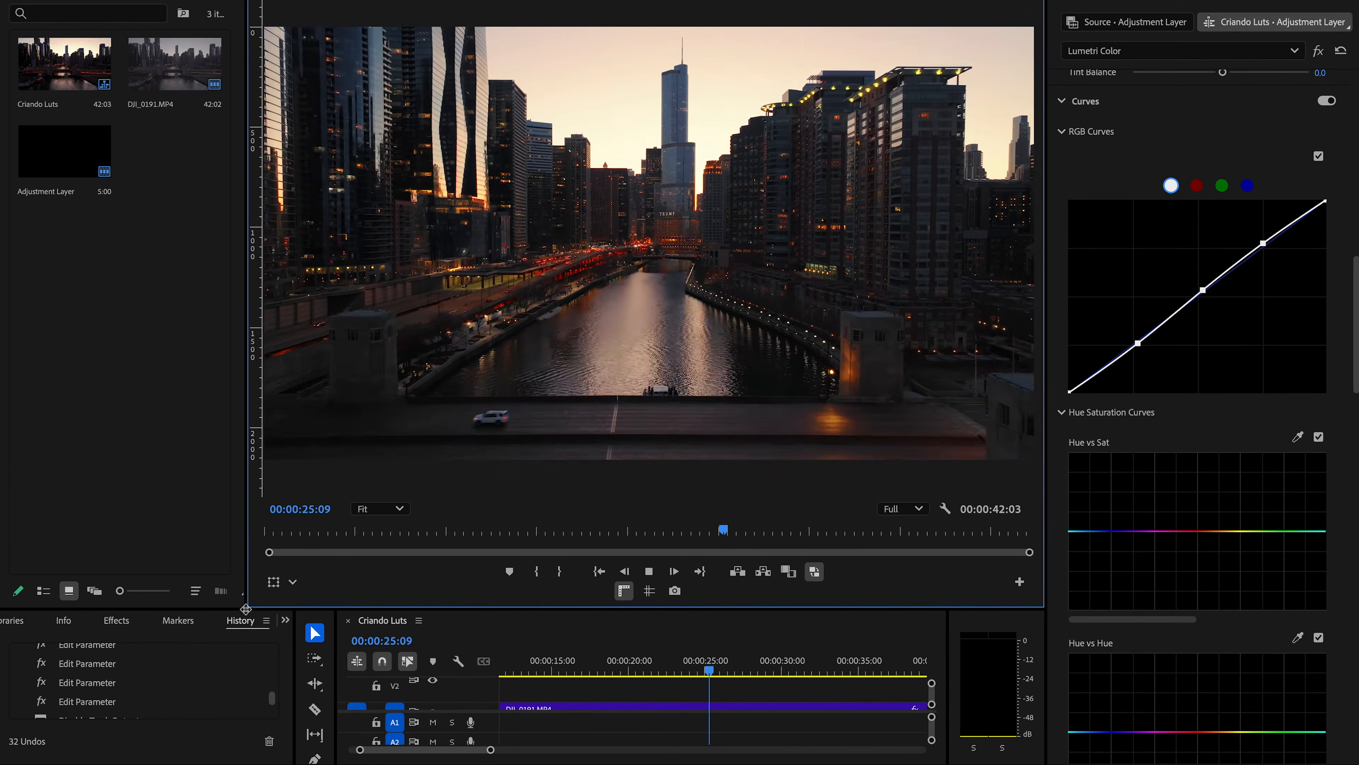
left_click(549, 669)
key("Home")
key("space")
Set the adjustment layer's Creative Sharpen to 20.0 and play the sequence to review it.
key("Home")
scroll(1169, 185, "up", 10)
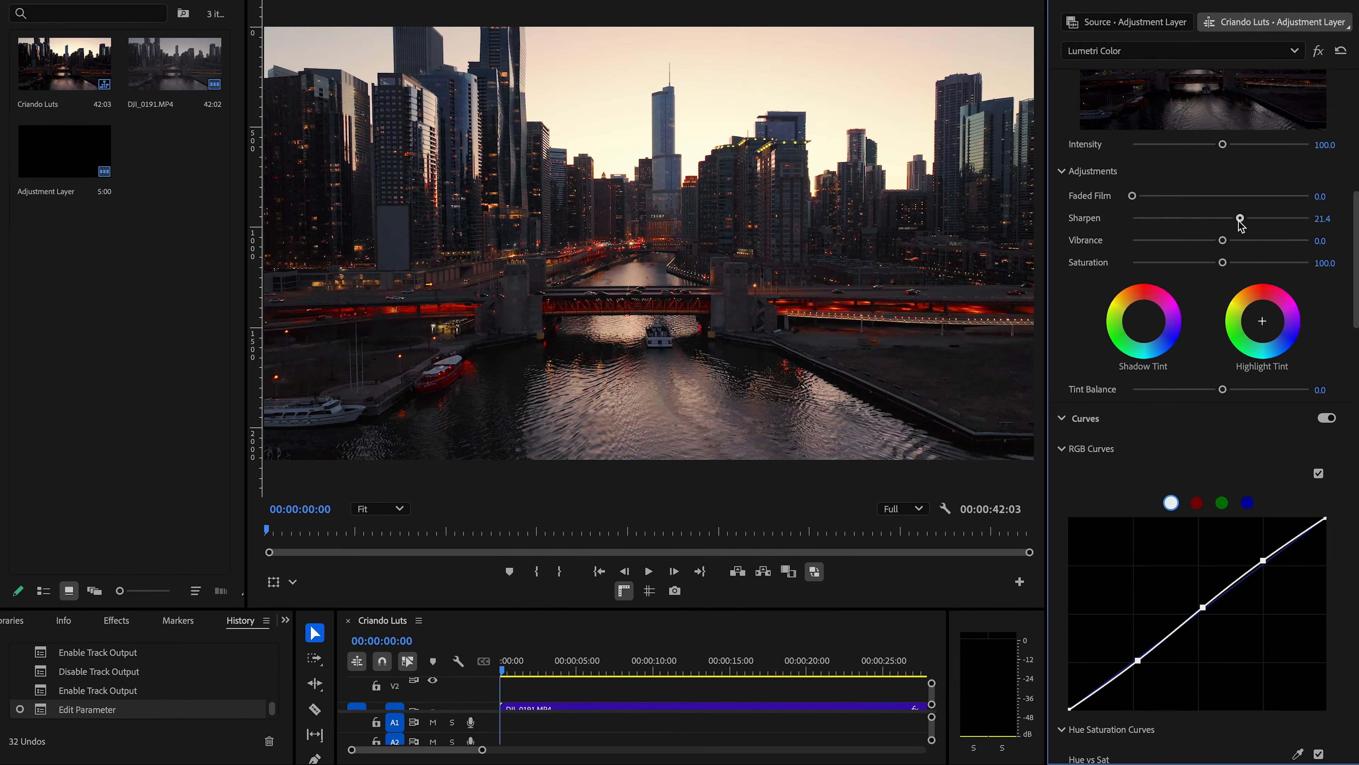
key("space")
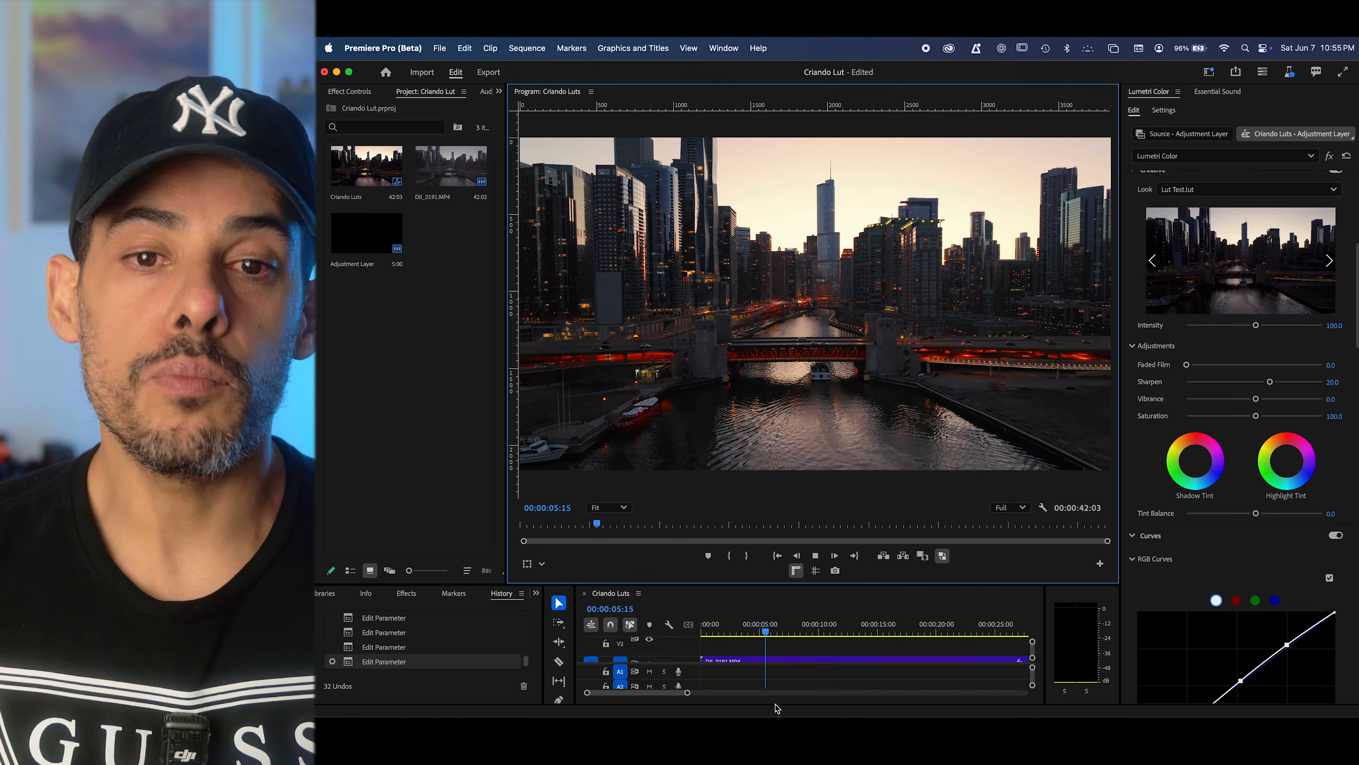